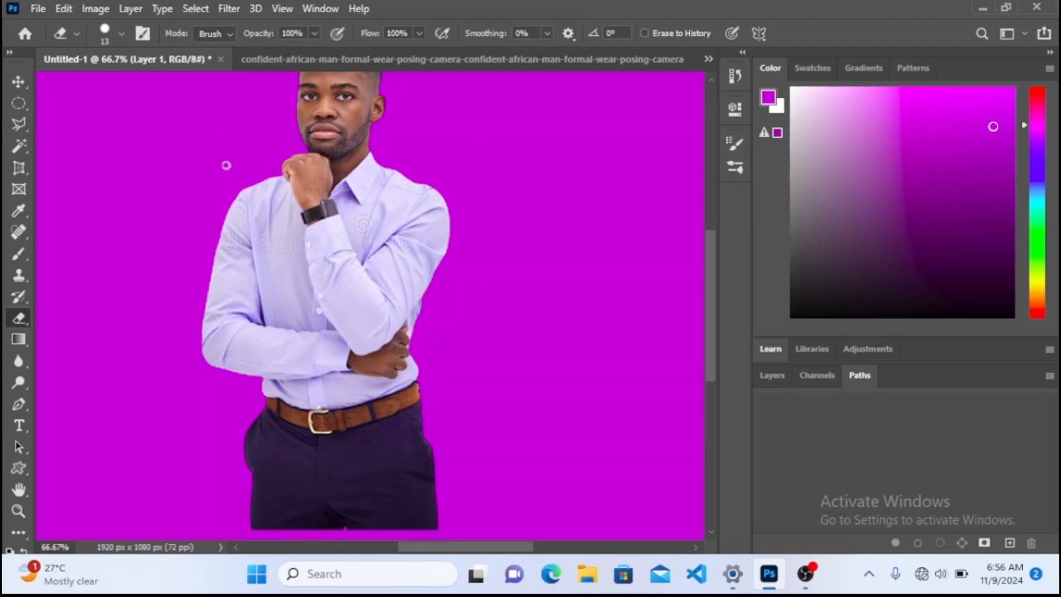
- Switch from the Brush to the soft Clone Stamp preset and set its size to 77 px
{"action": "left_click", "coordinate": [20, 256]}
{"action": "right_click", "coordinate": [20, 255]}
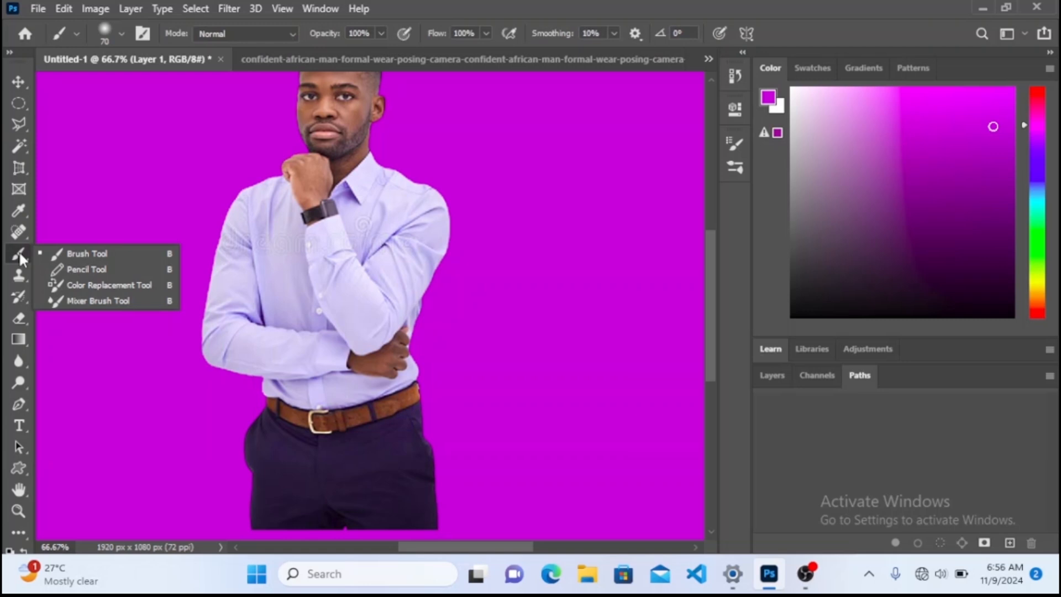
{"action": "left_click", "coordinate": [90, 253]}
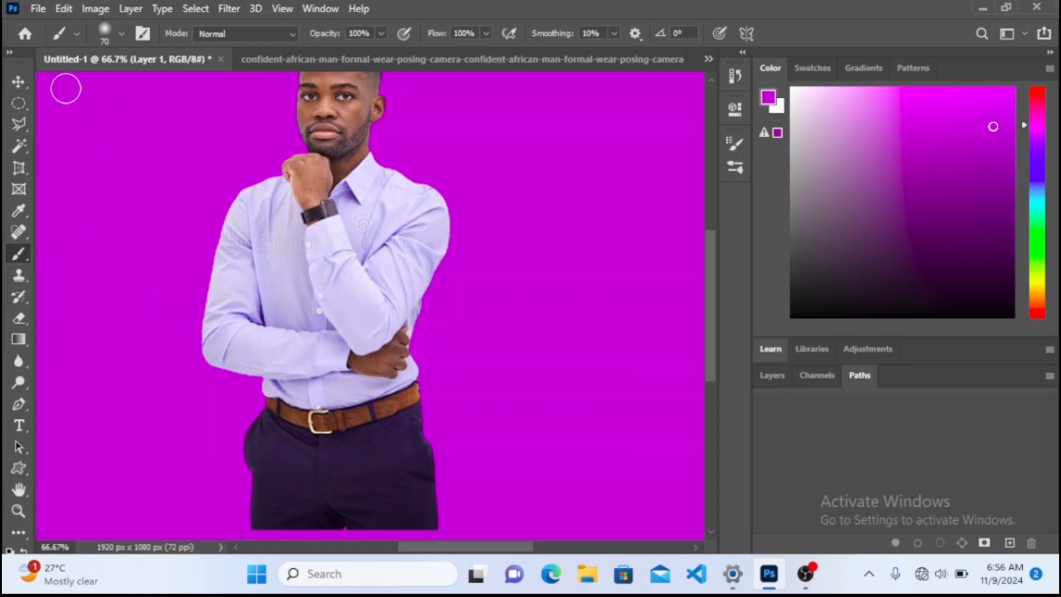
{"action": "left_click", "coordinate": [121, 34]}
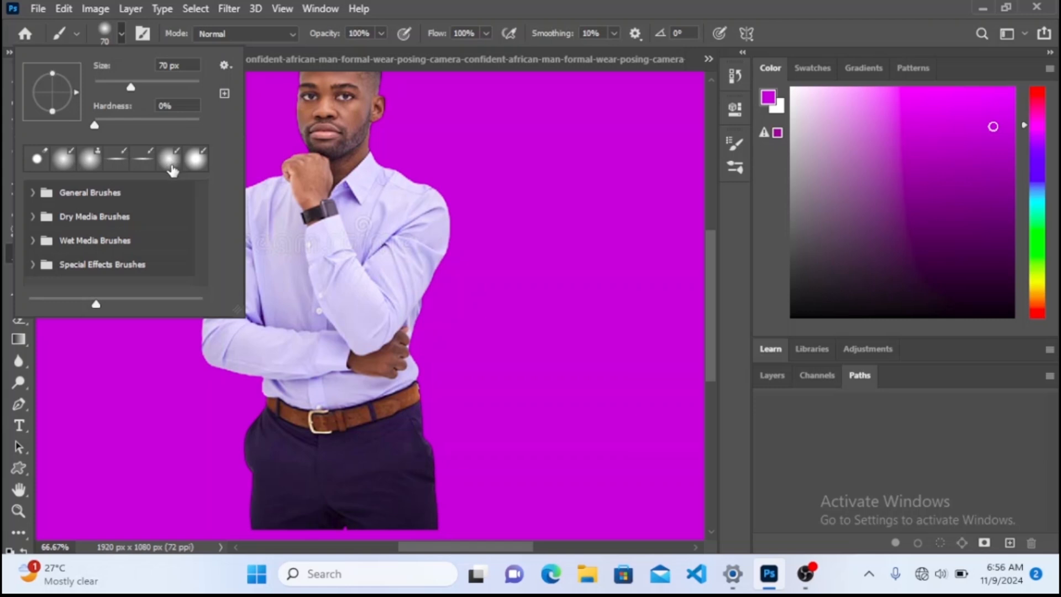
{"action": "key", "text": "s"}
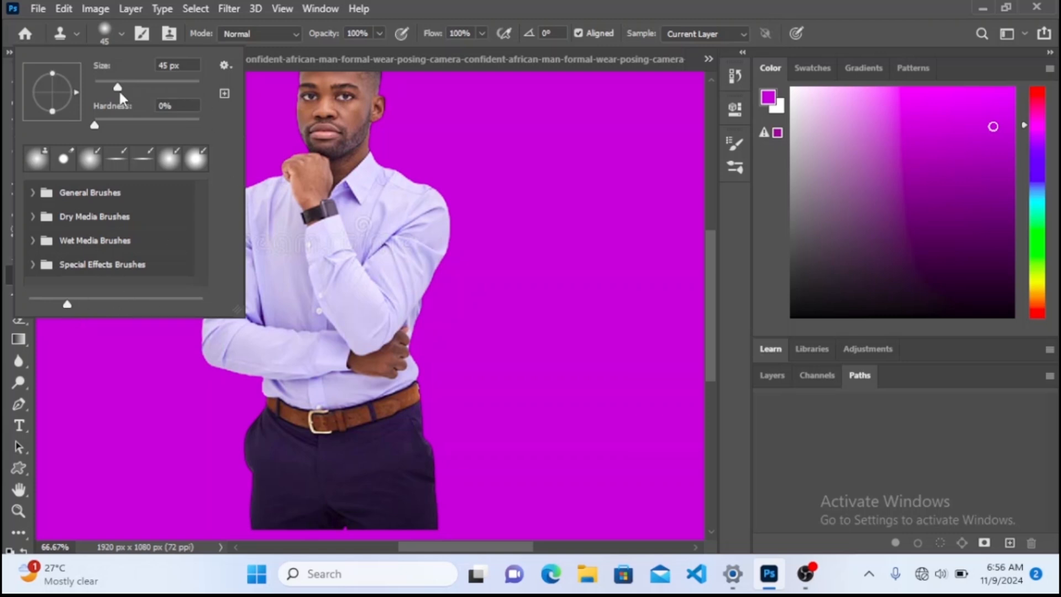
{"action": "left_click_drag", "start_coordinate": [117, 87], "coordinate": [134, 88]}
{"action": "left_click", "coordinate": [119, 37]}
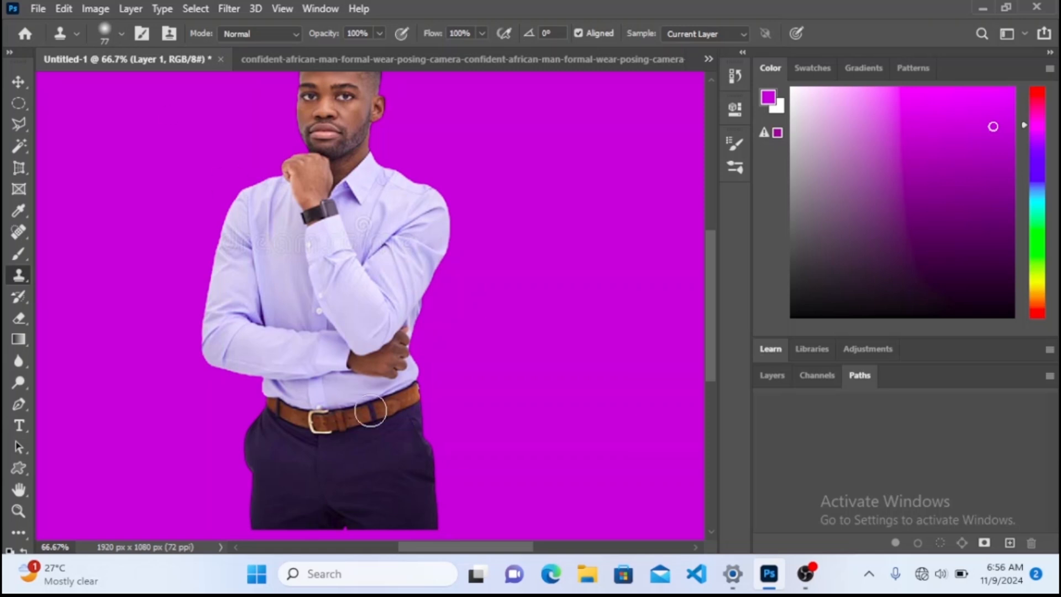
- Try to clone-stamp over the bottom edge of the man's trousers without defining a source point
{"action": "left_click_drag", "start_coordinate": [711, 340], "coordinate": [708, 373]}
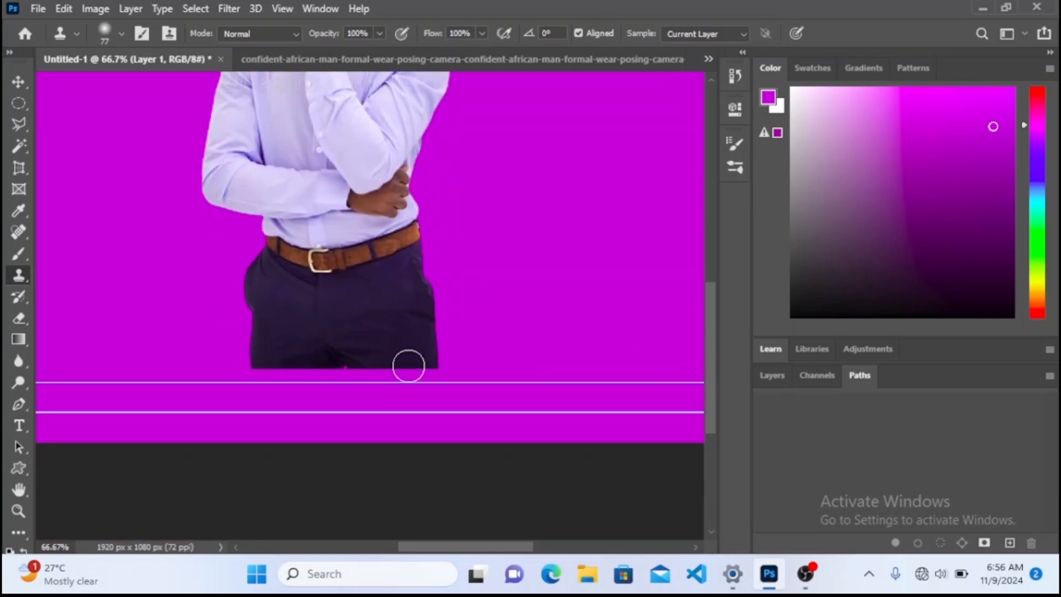
{"action": "left_click", "coordinate": [408, 366]}
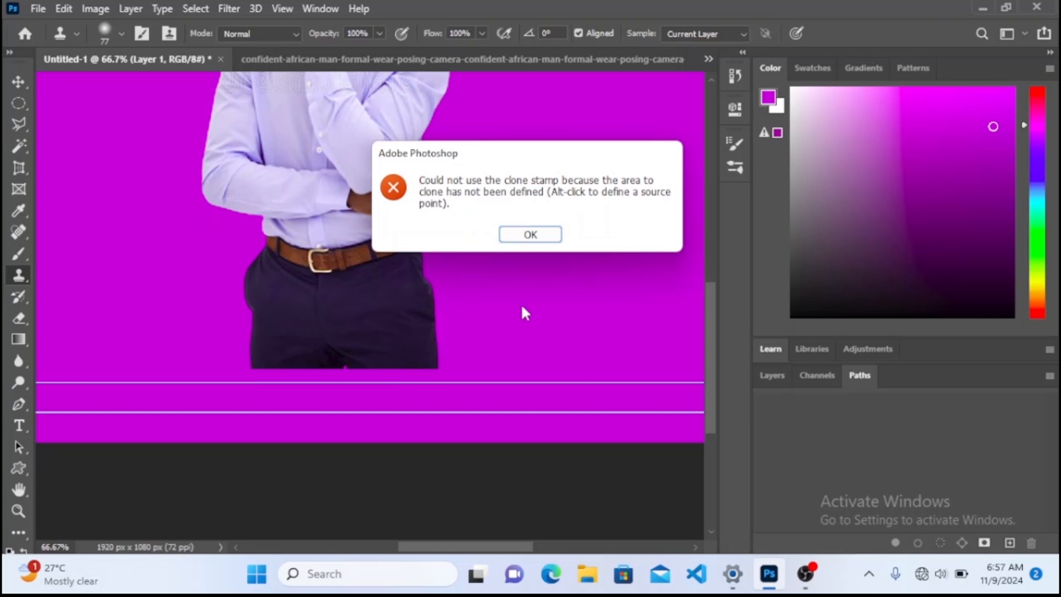
{"action": "left_click", "coordinate": [533, 235]}
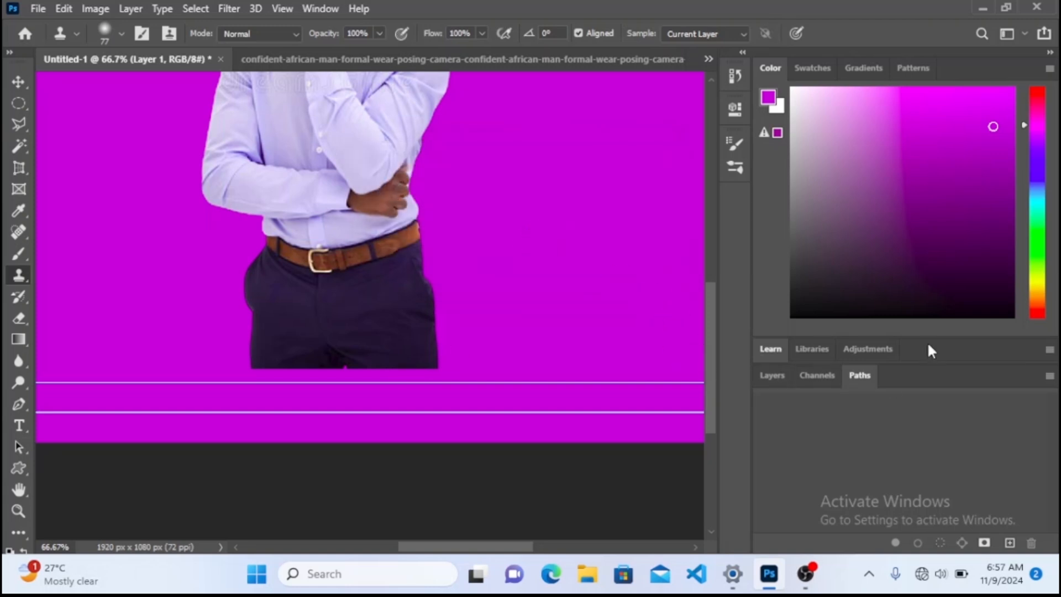
- Sample a clone source from the background on Layer 0 and stamp it over the bottom of the trousers on Layer 1
{"action": "left_click_drag", "start_coordinate": [710, 329], "coordinate": [713, 305]}
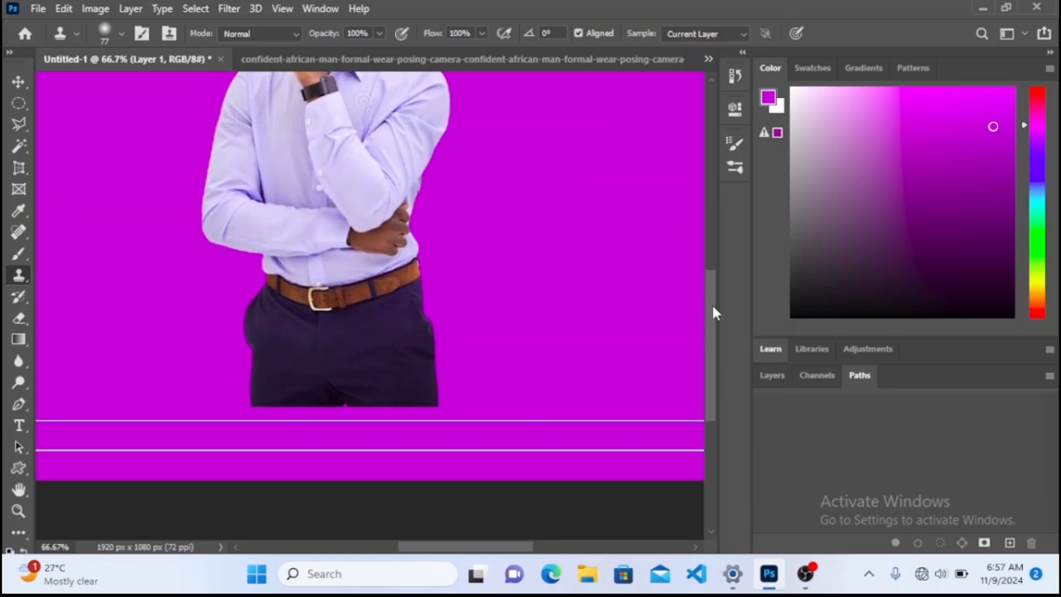
{"action": "left_click", "coordinate": [757, 381]}
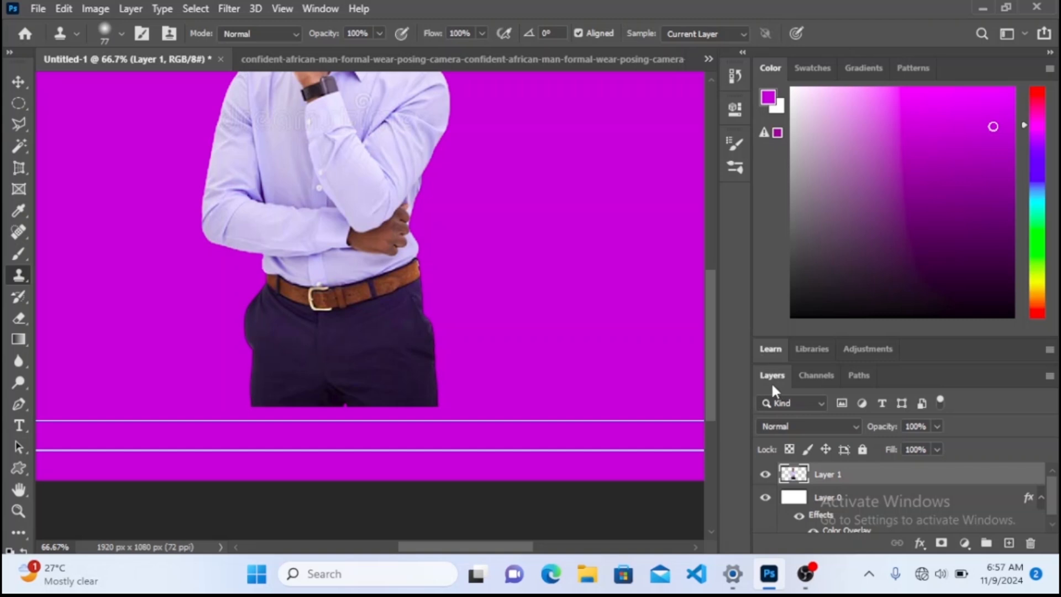
{"action": "left_click", "coordinate": [824, 500]}
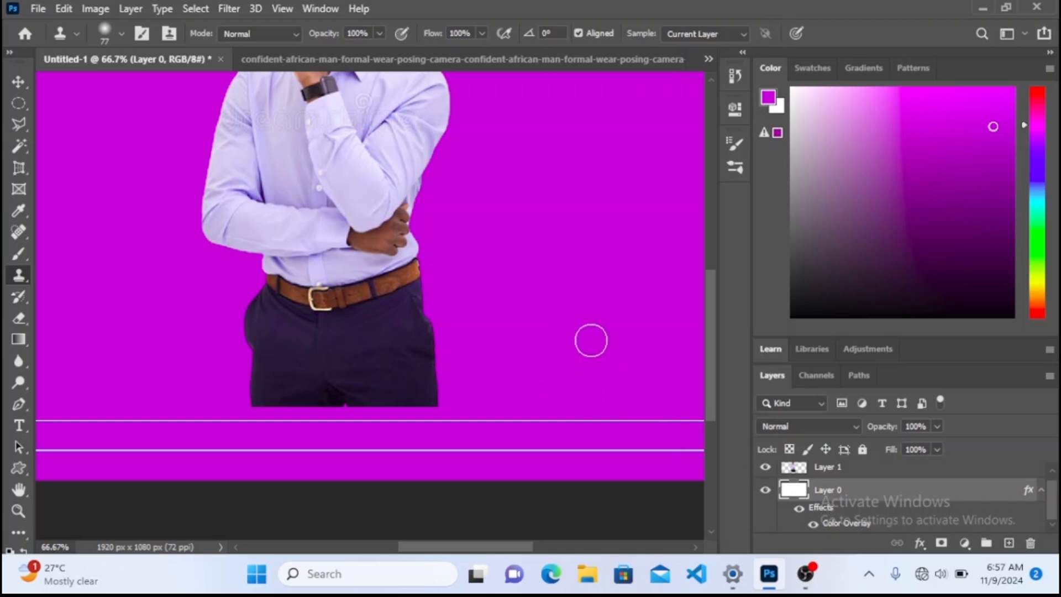
{"action": "left_click", "coordinate": [591, 340], "text": "alt"}
{"action": "left_click", "coordinate": [591, 341]}
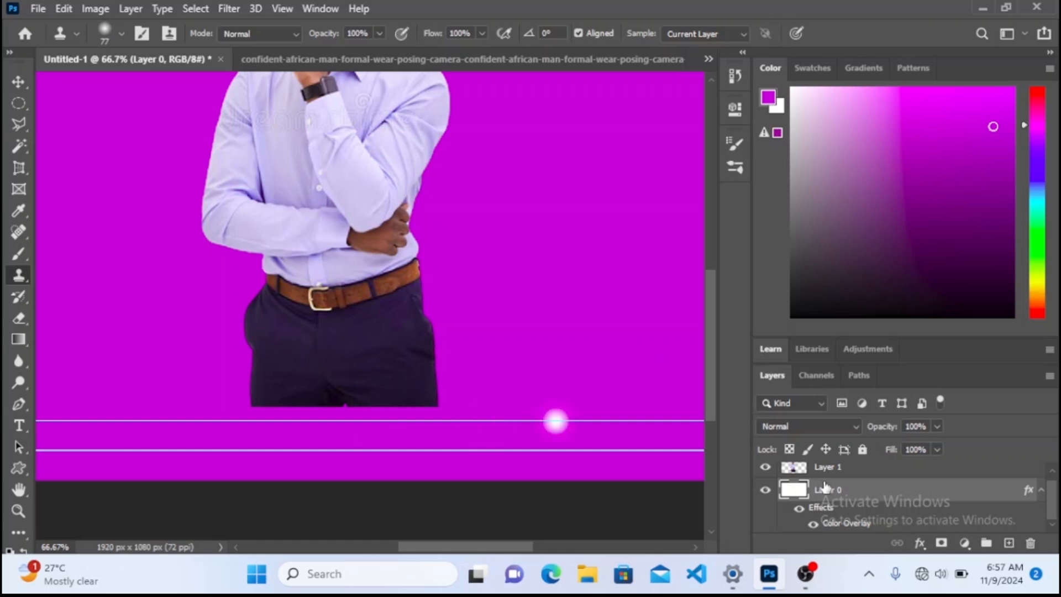
{"action": "left_click", "coordinate": [812, 471]}
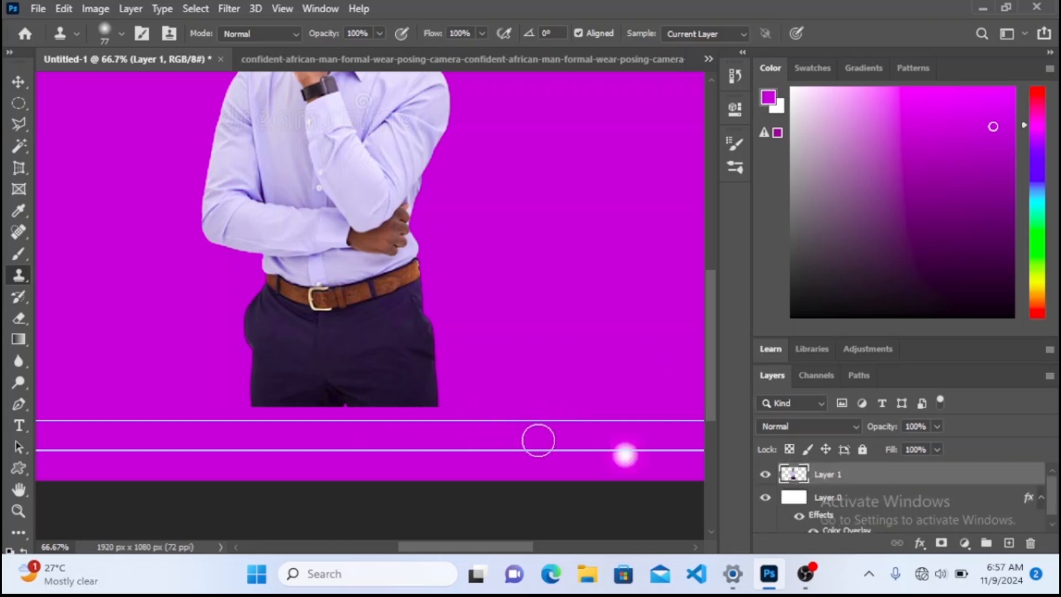
{"action": "mouse_move", "coordinate": [405, 409]}
{"action": "left_mouse_down"}
{"action": "mouse_move", "coordinate": [342, 410]}
{"action": "mouse_move", "coordinate": [458, 410]}
{"action": "mouse_move", "coordinate": [293, 419]}
{"action": "mouse_move", "coordinate": [490, 424]}
{"action": "mouse_move", "coordinate": [287, 429]}
{"action": "mouse_move", "coordinate": [446, 420]}
{"action": "mouse_move", "coordinate": [242, 411]}
{"action": "mouse_move", "coordinate": [358, 426]}
{"action": "left_mouse_up"}
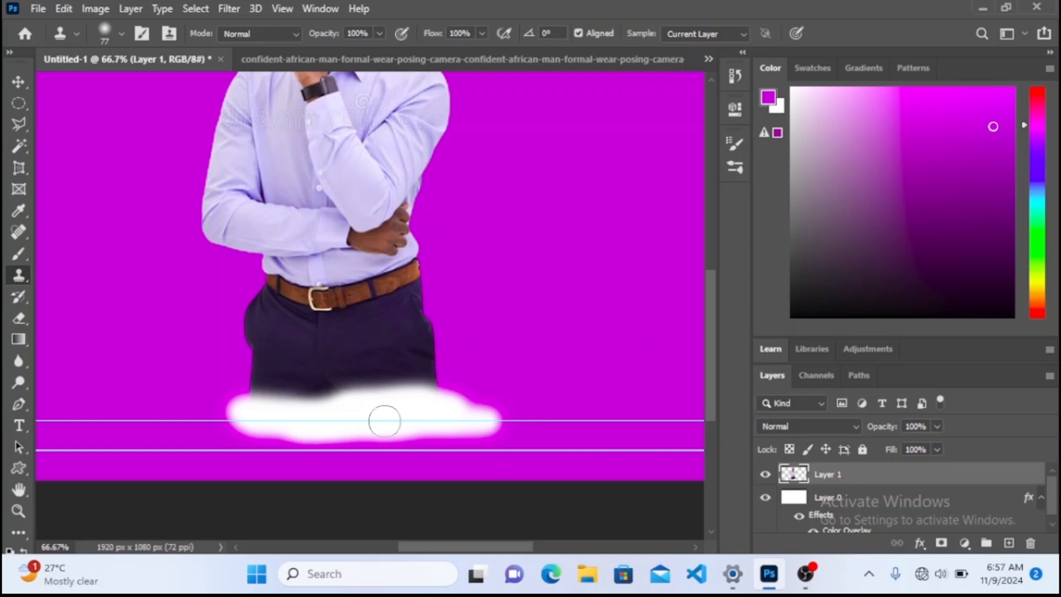
- Undo the clone strokes made over the trousers and the background
{"action": "key", "text": "ctrl+z"}
{"action": "key", "text": "ctrl+z"}
{"action": "key", "text": "ctrl+z"}
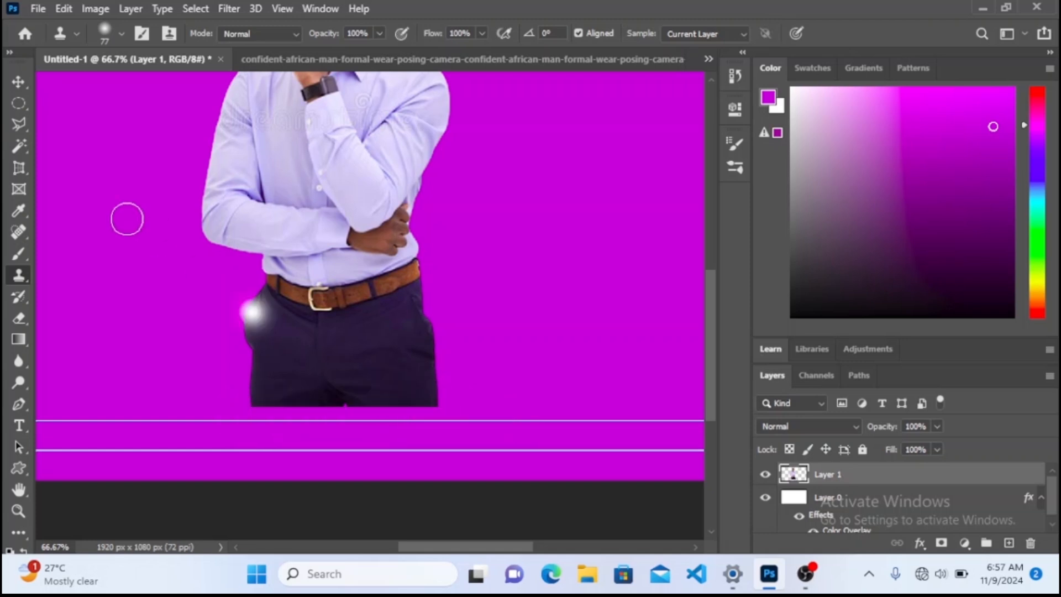
{"action": "left_click", "coordinate": [122, 35]}
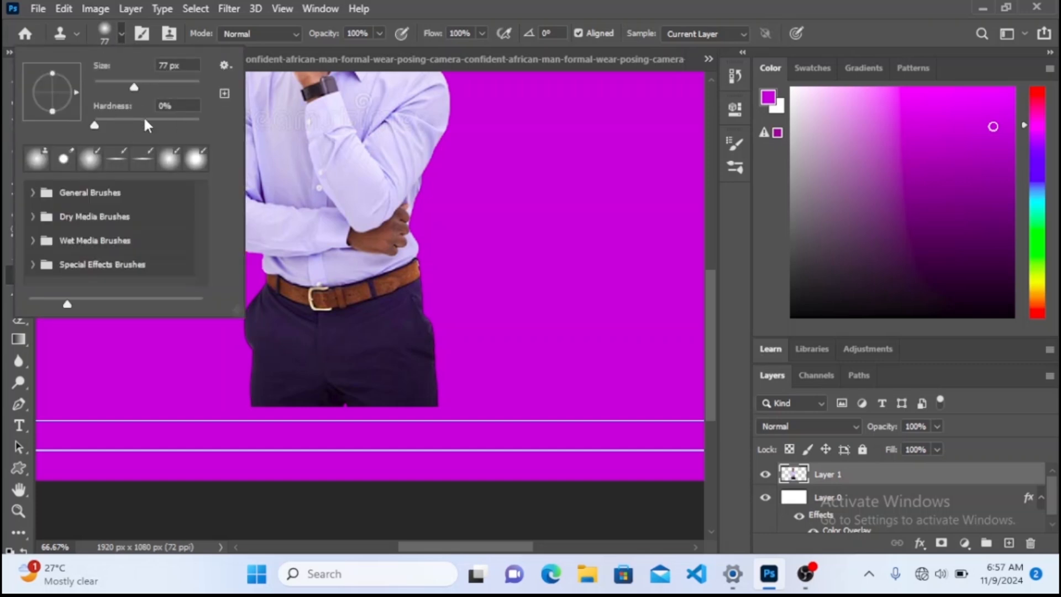
{"action": "key", "text": "b"}
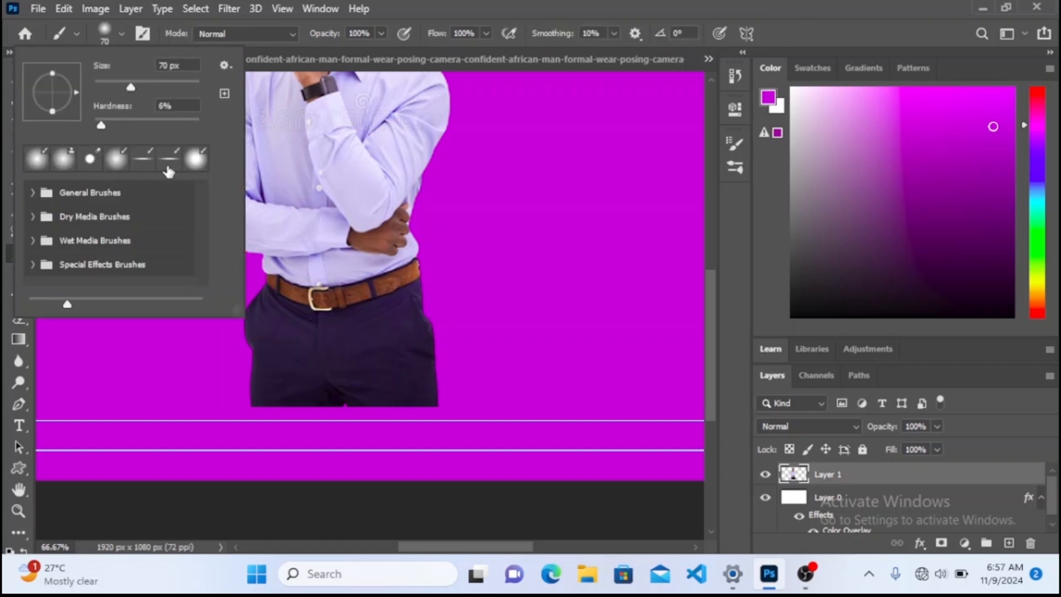
{"action": "left_click", "coordinate": [120, 166]}
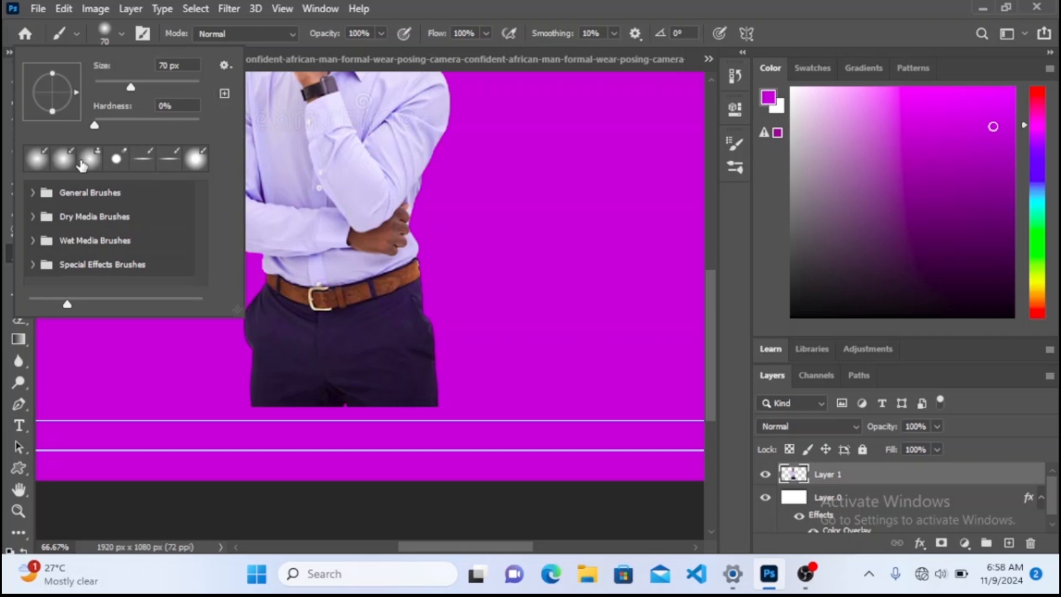
{"action": "key", "text": "s"}
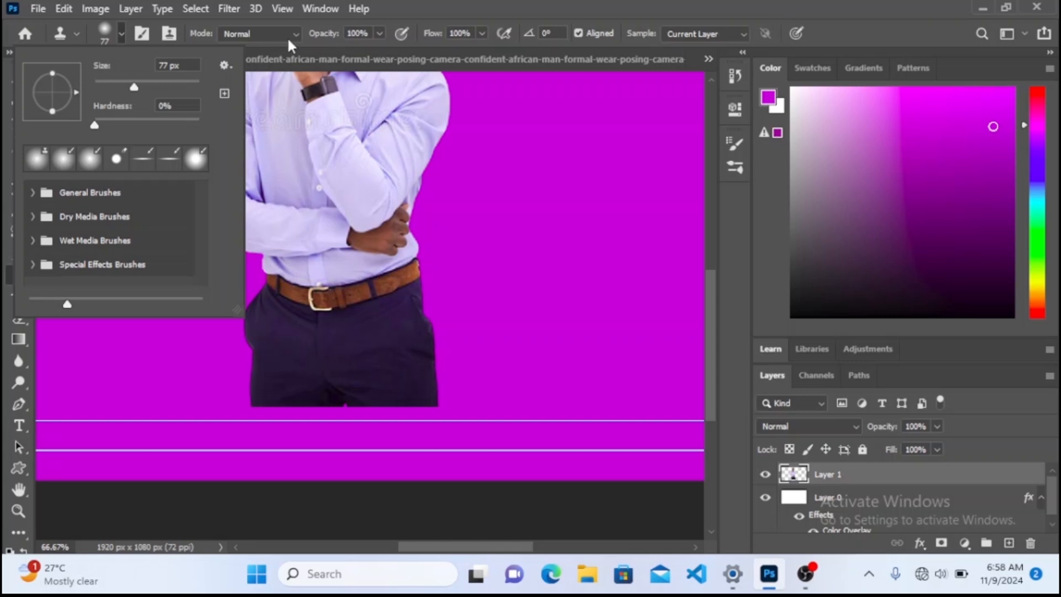
{"action": "left_click", "coordinate": [121, 35]}
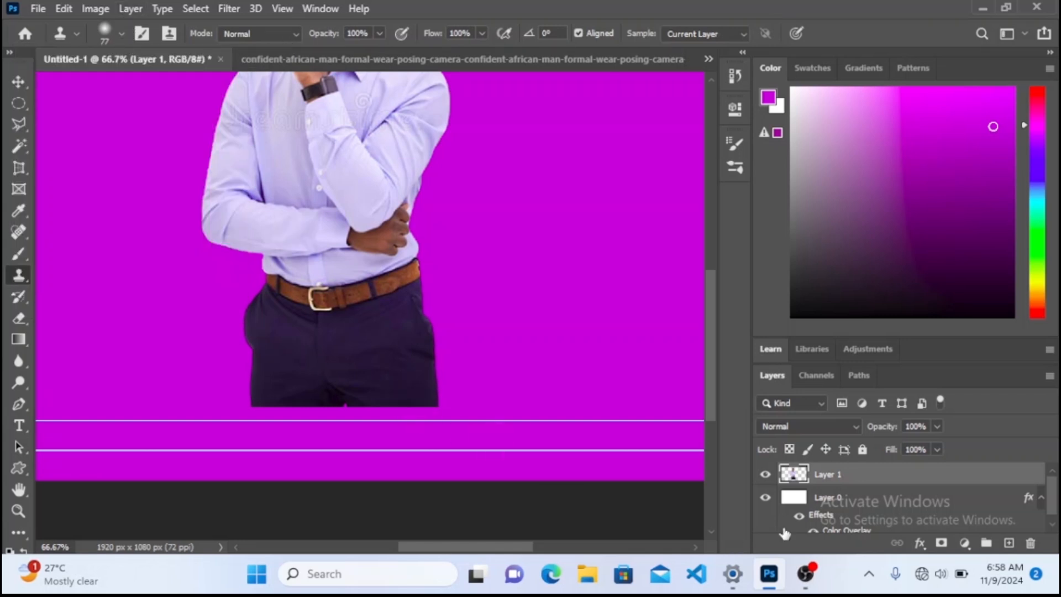
- Try sampling Layer 0's background with the Clone Stamp and stamping it along the trousers' bottom edge with Layer 0 active
{"action": "left_click", "coordinate": [834, 507]}
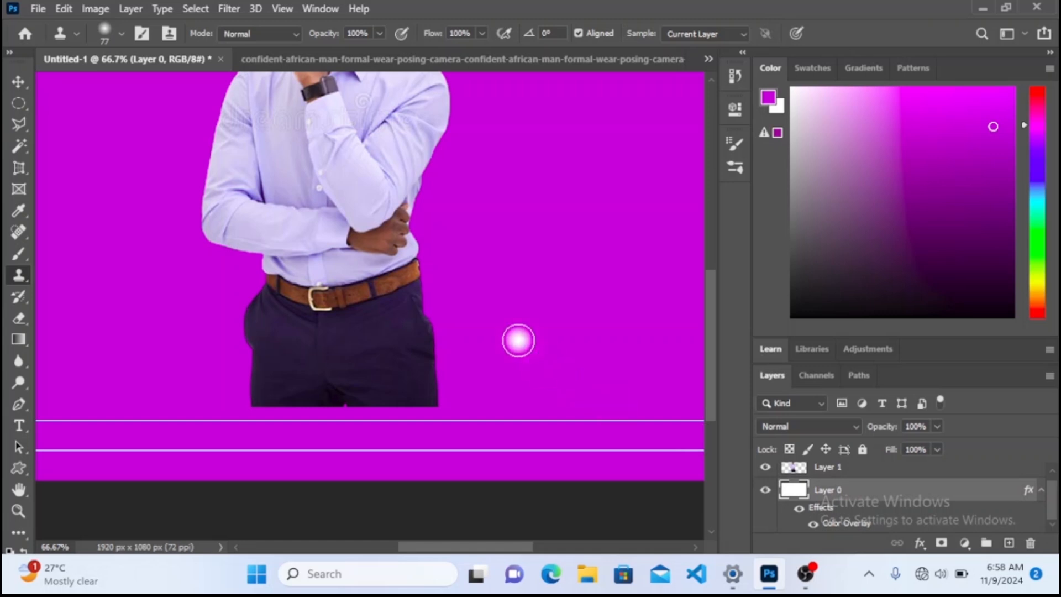
{"action": "left_click", "coordinate": [518, 341], "text": "alt"}
{"action": "mouse_move", "coordinate": [429, 404]}
{"action": "left_mouse_down"}
{"action": "mouse_move", "coordinate": [353, 403]}
{"action": "mouse_move", "coordinate": [467, 408]}
{"action": "mouse_move", "coordinate": [343, 397]}
{"action": "mouse_move", "coordinate": [410, 403]}
{"action": "left_mouse_up"}
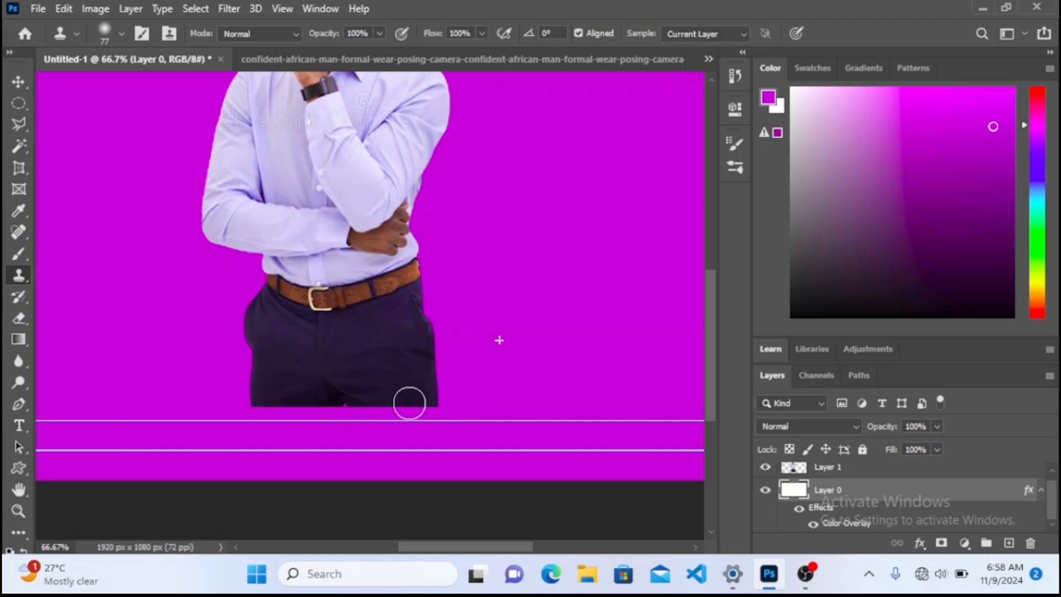
- Make Layer 1 active and switch to the soft 70 px Brush preset with 0% hardness
{"action": "left_click", "coordinate": [840, 468]}
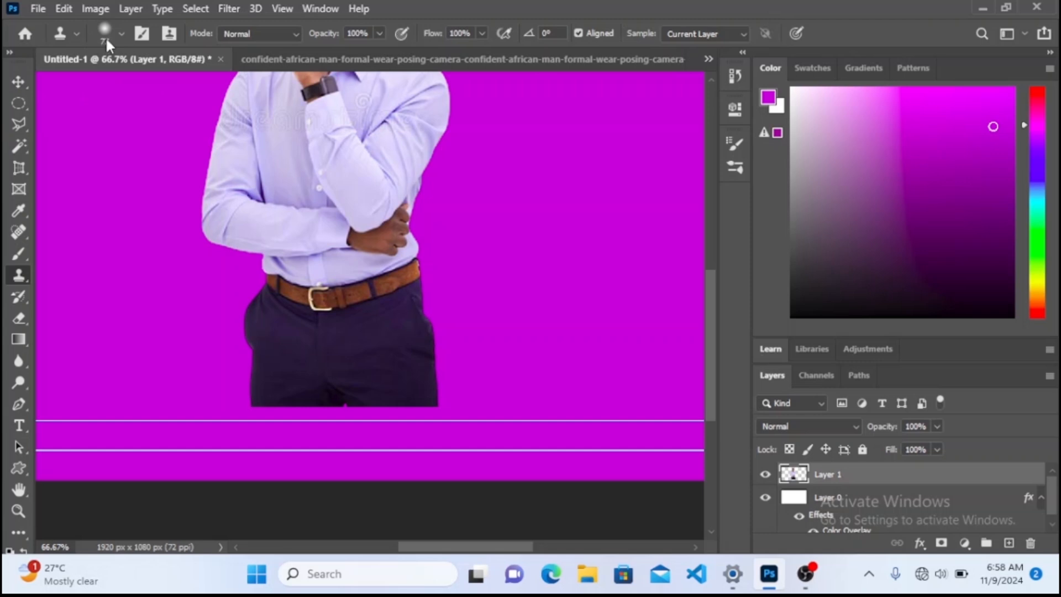
{"action": "left_click", "coordinate": [120, 34]}
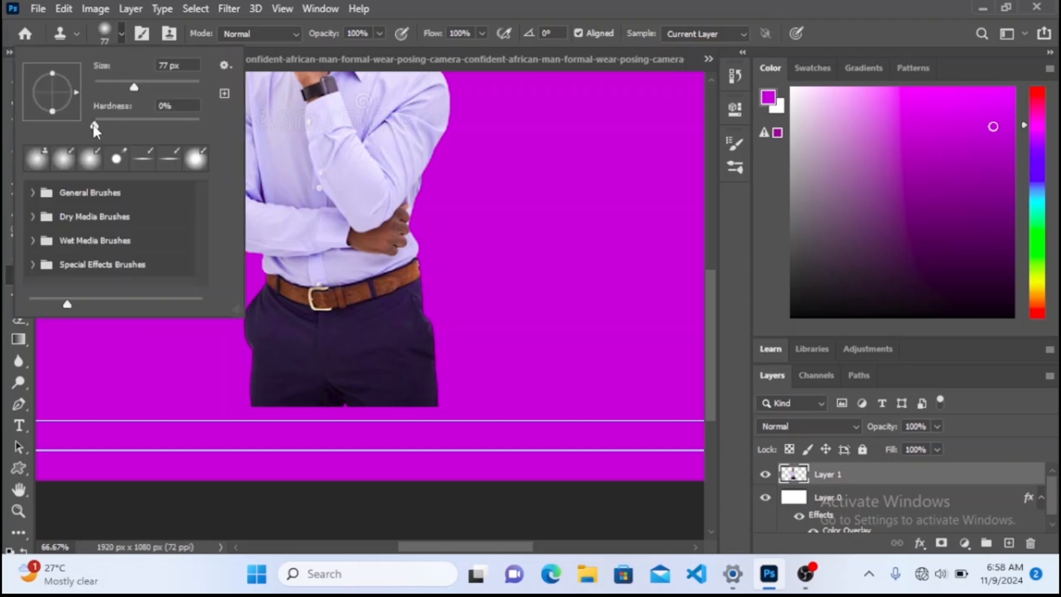
{"action": "left_click_drag", "start_coordinate": [105, 126], "coordinate": [112, 128]}
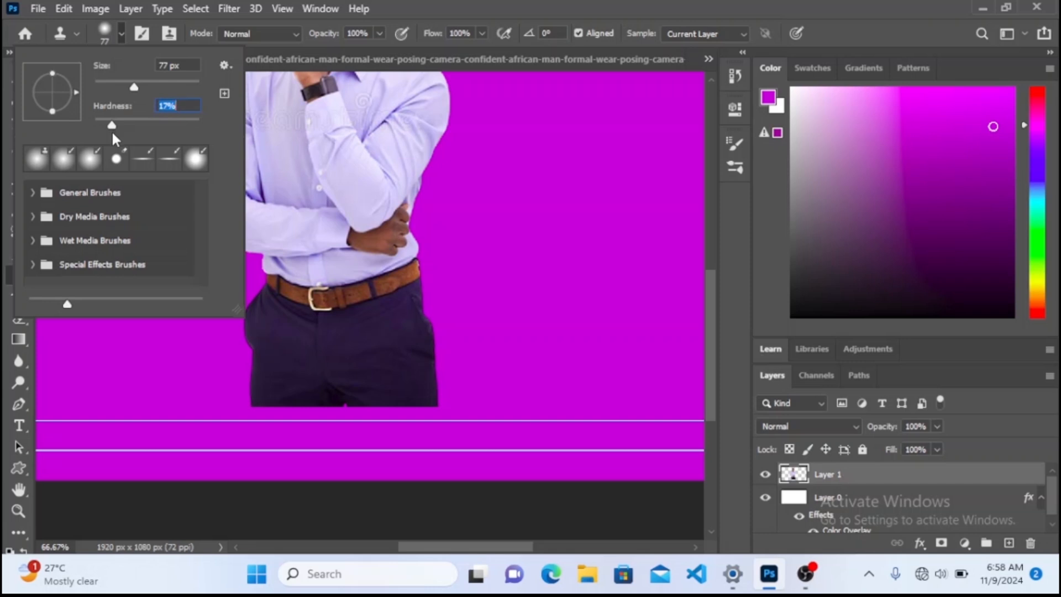
{"action": "left_click_drag", "start_coordinate": [112, 126], "coordinate": [105, 126]}
{"action": "left_click", "coordinate": [64, 160]}
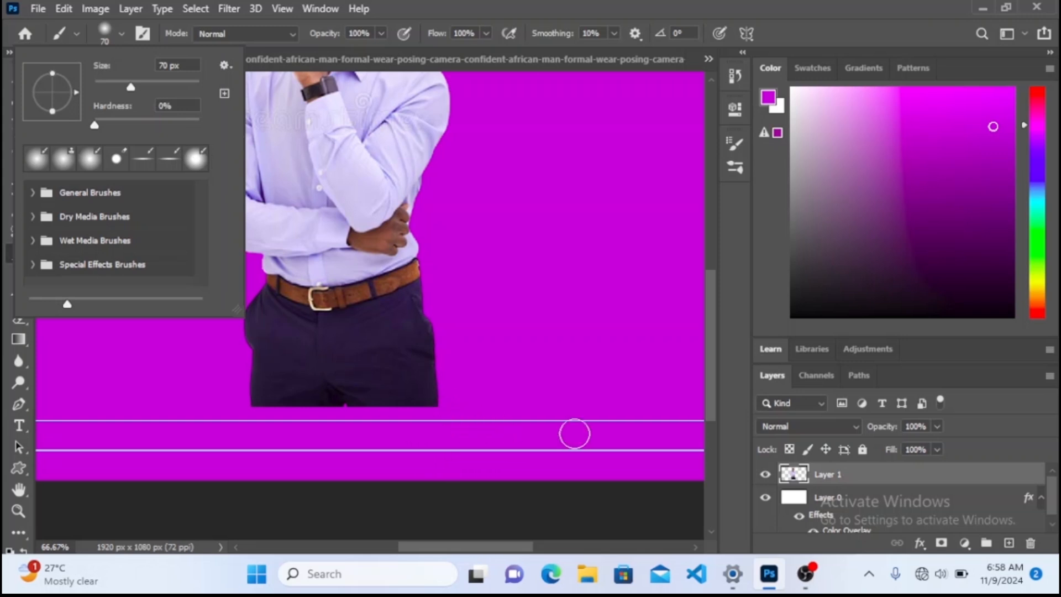
- Paint the purple background colour over the bottom edge of the trousers on Layer 1 with the soft brush
{"action": "left_click", "coordinate": [823, 501]}
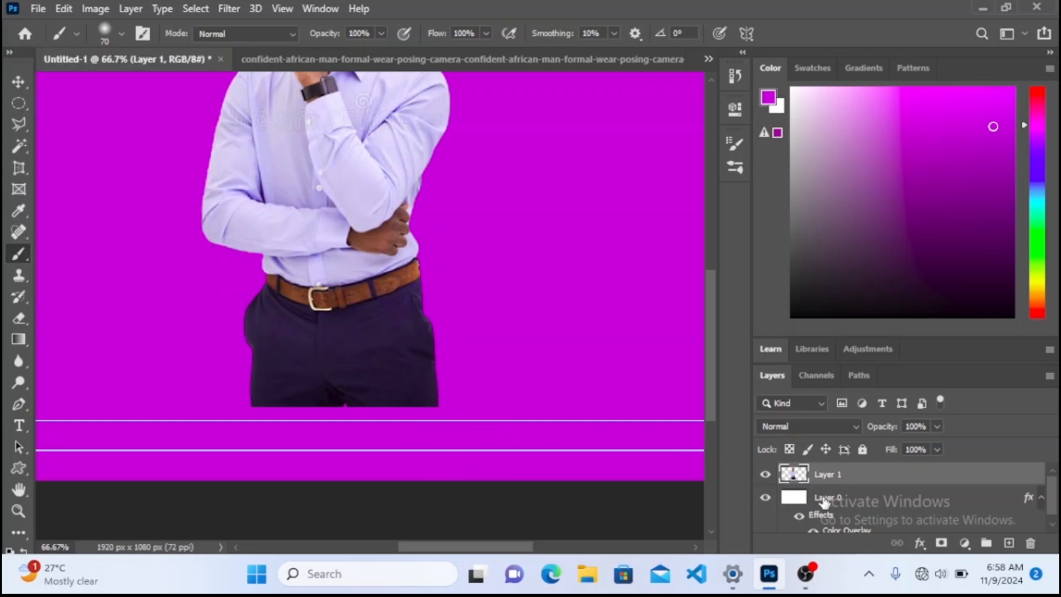
{"action": "left_click", "coordinate": [823, 501]}
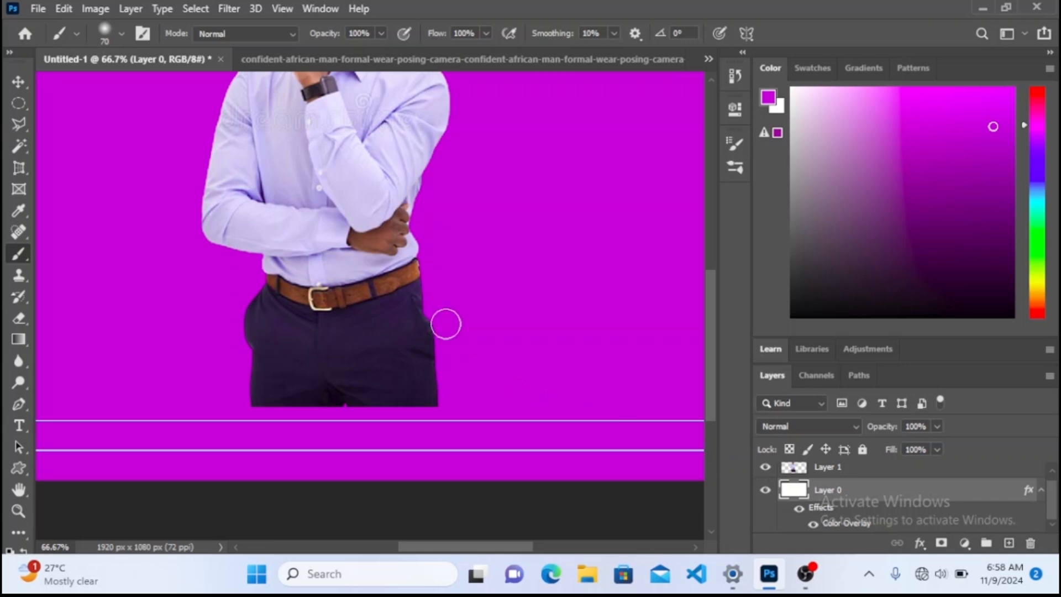
{"action": "key", "text": "alt"}
{"action": "left_click", "coordinate": [844, 475]}
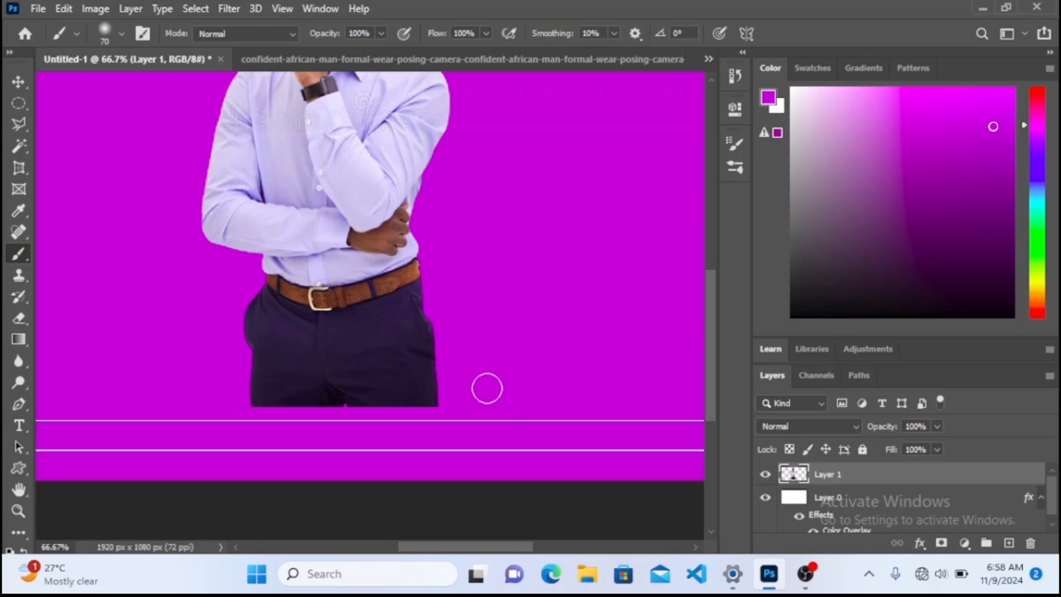
{"action": "mouse_move", "coordinate": [450, 392]}
{"action": "left_mouse_down"}
{"action": "mouse_move", "coordinate": [333, 400]}
{"action": "mouse_move", "coordinate": [443, 386]}
{"action": "mouse_move", "coordinate": [331, 414]}
{"action": "mouse_move", "coordinate": [276, 408]}
{"action": "mouse_move", "coordinate": [329, 412]}
{"action": "mouse_move", "coordinate": [334, 403]}
{"action": "mouse_move", "coordinate": [241, 388]}
{"action": "mouse_move", "coordinate": [275, 416]}
{"action": "mouse_move", "coordinate": [241, 396]}
{"action": "mouse_move", "coordinate": [246, 388]}
{"action": "left_mouse_up"}
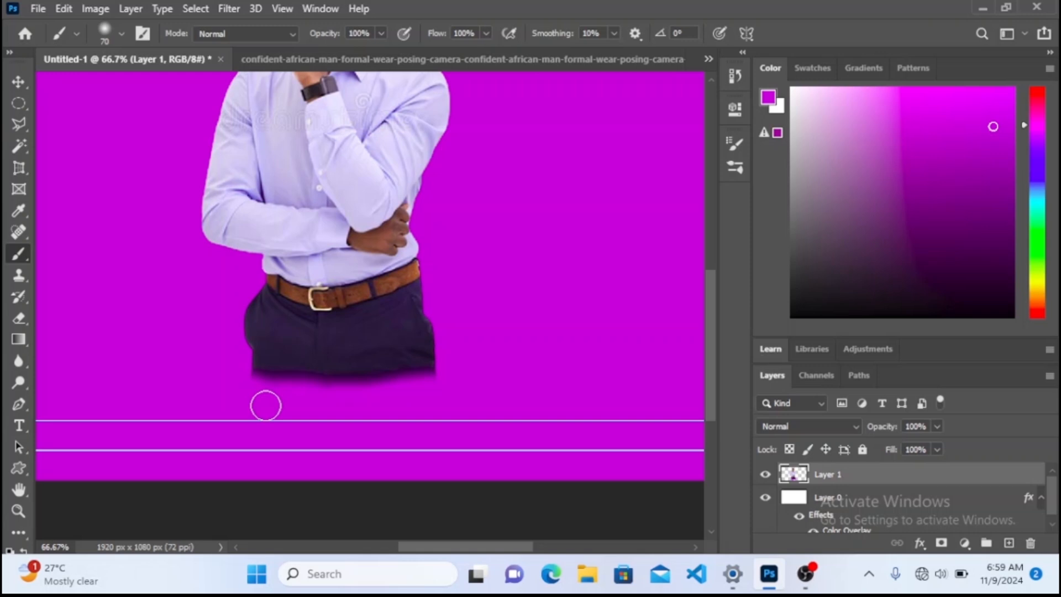
- Enlarge the brush to 200 px and paint over the remaining trousers to fade them out just below the belt
{"action": "key", "text": "bracketright"}
{"action": "key", "text": "bracketright"}
{"action": "key", "text": "bracketright"}
{"action": "key", "text": "bracketright"}
{"action": "key", "text": "bracketright"}
{"action": "key", "text": "bracketright"}
{"action": "key", "text": "bracketright"}
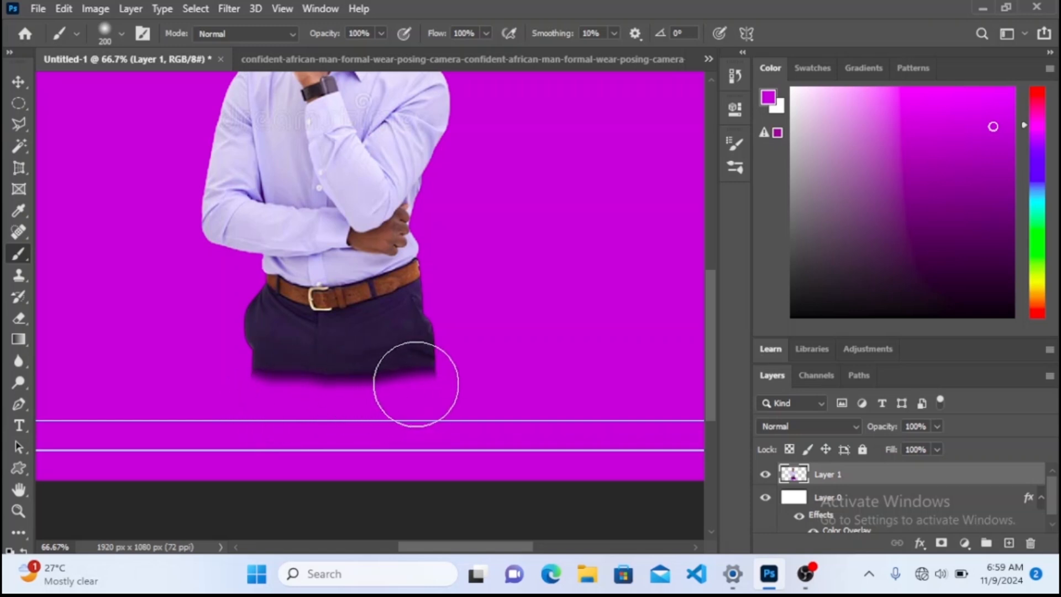
{"action": "mouse_move", "coordinate": [416, 384]}
{"action": "left_mouse_down"}
{"action": "mouse_move", "coordinate": [275, 390]}
{"action": "mouse_move", "coordinate": [225, 362]}
{"action": "mouse_move", "coordinate": [251, 378]}
{"action": "mouse_move", "coordinate": [352, 394]}
{"action": "mouse_move", "coordinate": [432, 386]}
{"action": "mouse_move", "coordinate": [489, 360]}
{"action": "mouse_move", "coordinate": [546, 312]}
{"action": "mouse_move", "coordinate": [455, 354]}
{"action": "mouse_move", "coordinate": [438, 344]}
{"action": "mouse_move", "coordinate": [300, 367]}
{"action": "mouse_move", "coordinate": [214, 320]}
{"action": "left_mouse_up"}
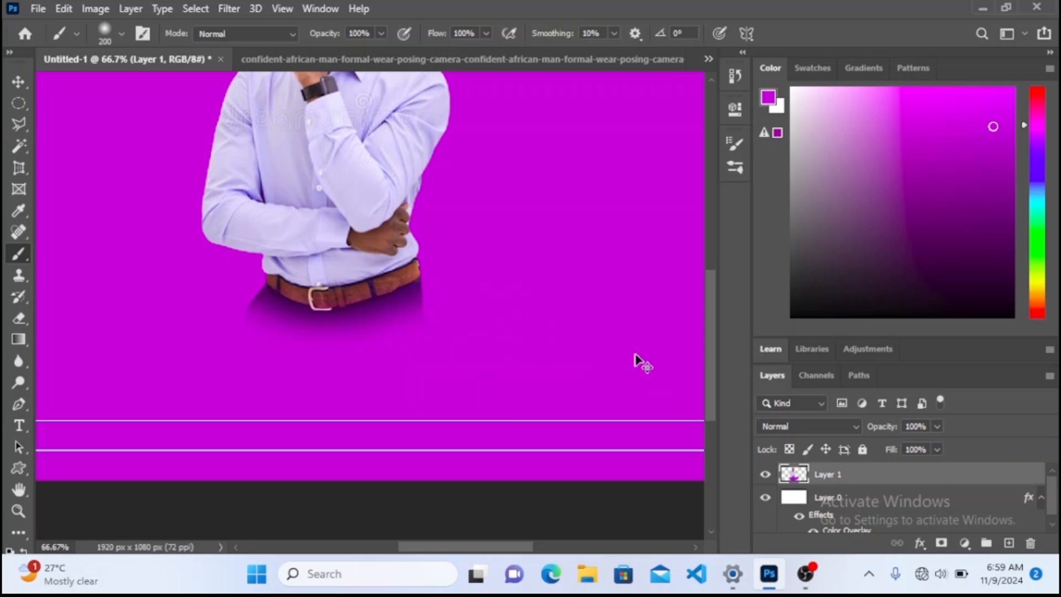
- Switch from the 200 px Brush to the soft Clone Stamp preset at 77 px
{"action": "key", "text": "ctrl+minus"}
{"action": "key", "text": "ctrl+minus"}
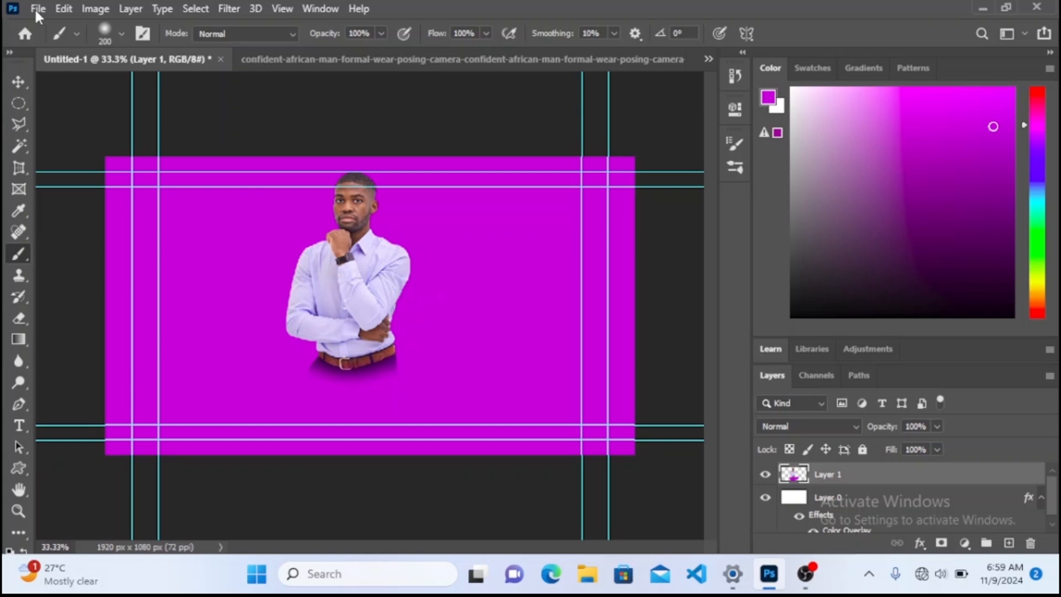
{"action": "left_click", "coordinate": [121, 34]}
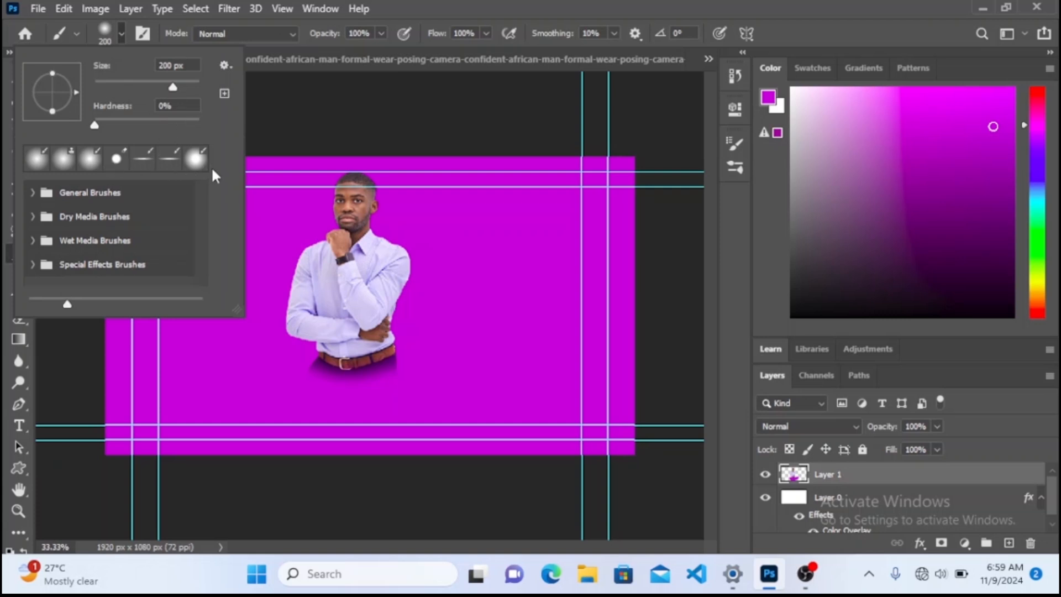
{"action": "left_click", "coordinate": [116, 35]}
{"action": "left_click", "coordinate": [116, 35]}
{"action": "key", "text": "s"}
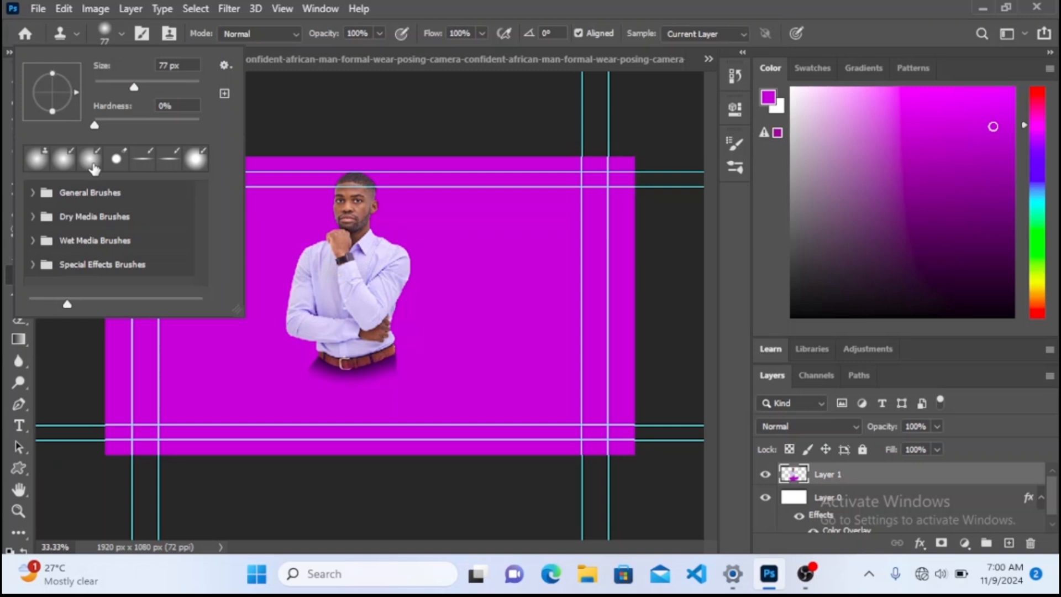
{"action": "left_click", "coordinate": [62, 161]}
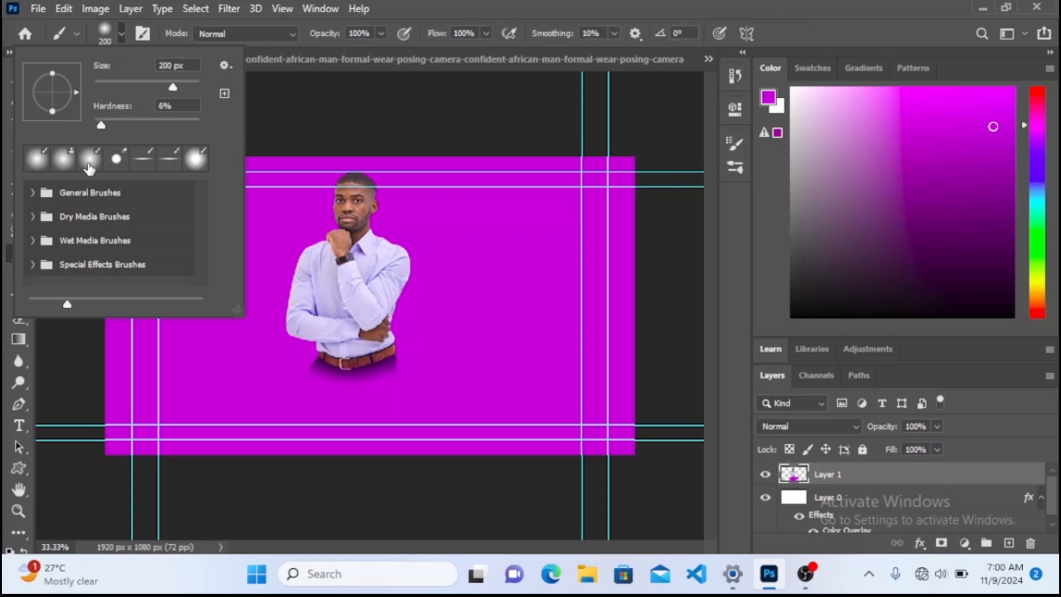
{"action": "left_click", "coordinate": [86, 166]}
{"action": "key", "text": "s"}
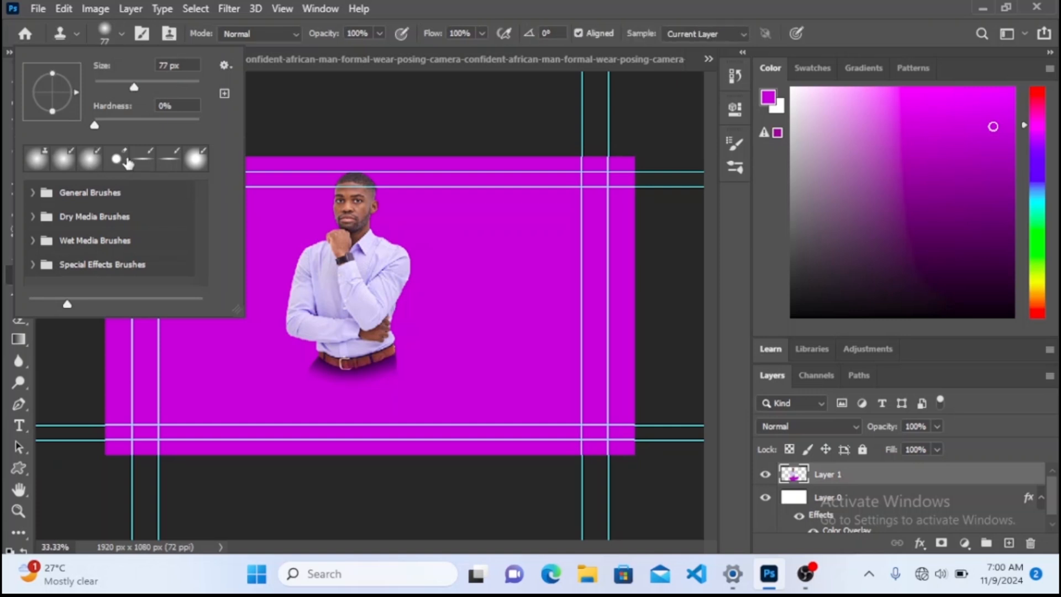
{"action": "key", "text": "b"}
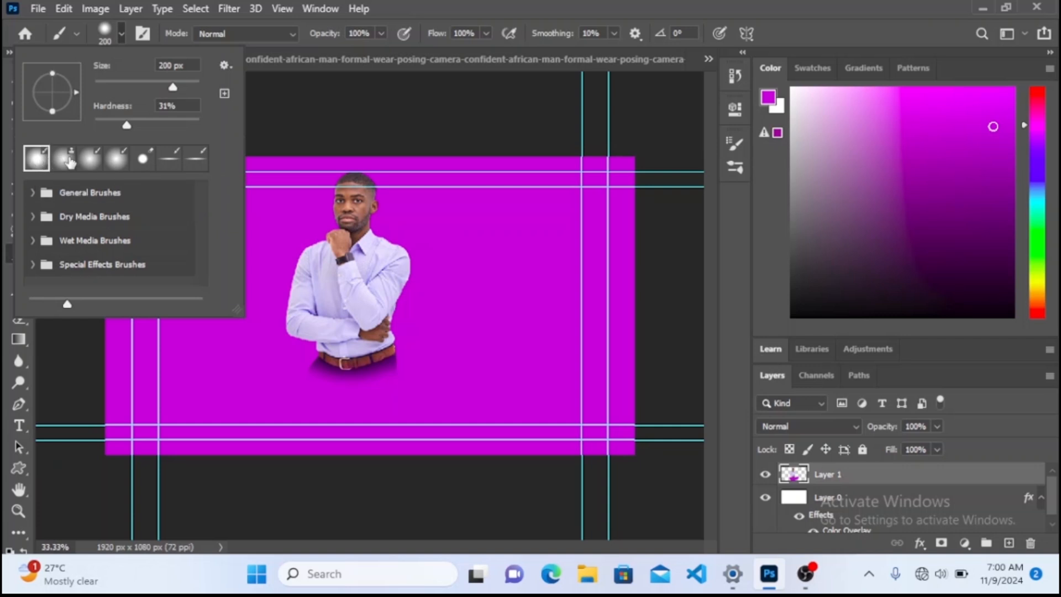
{"action": "key", "text": "s"}
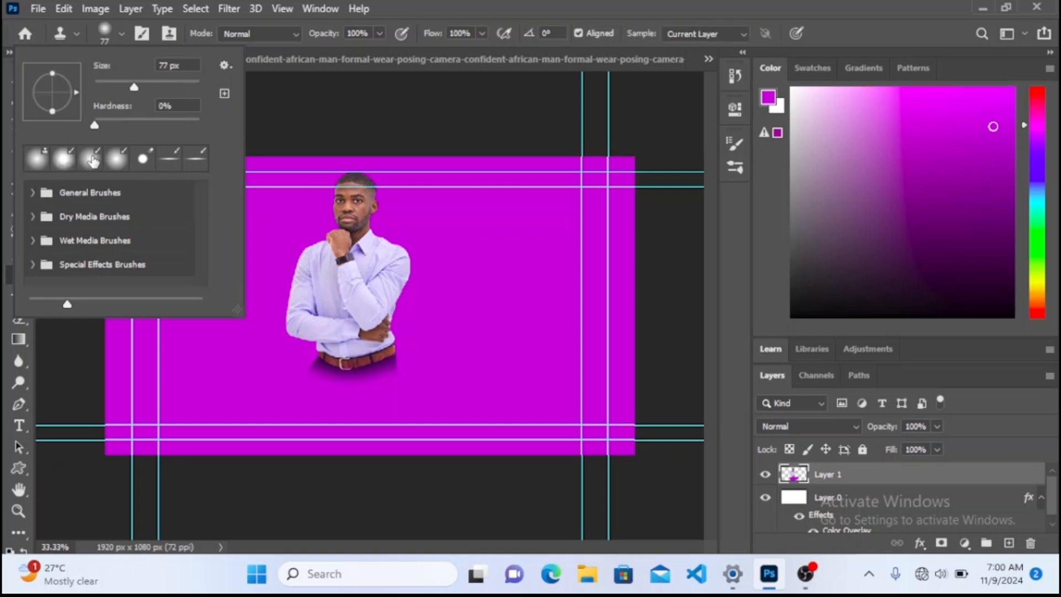
{"action": "key", "text": "b"}
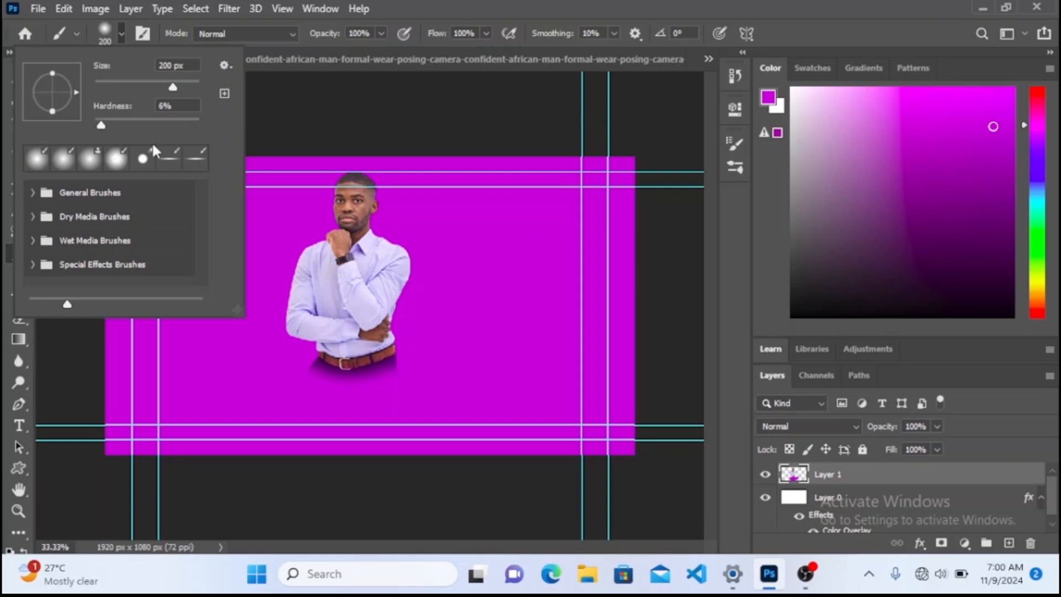
{"action": "left_click", "coordinate": [76, 33]}
{"action": "left_click", "coordinate": [75, 33]}
{"action": "left_click", "coordinate": [75, 33]}
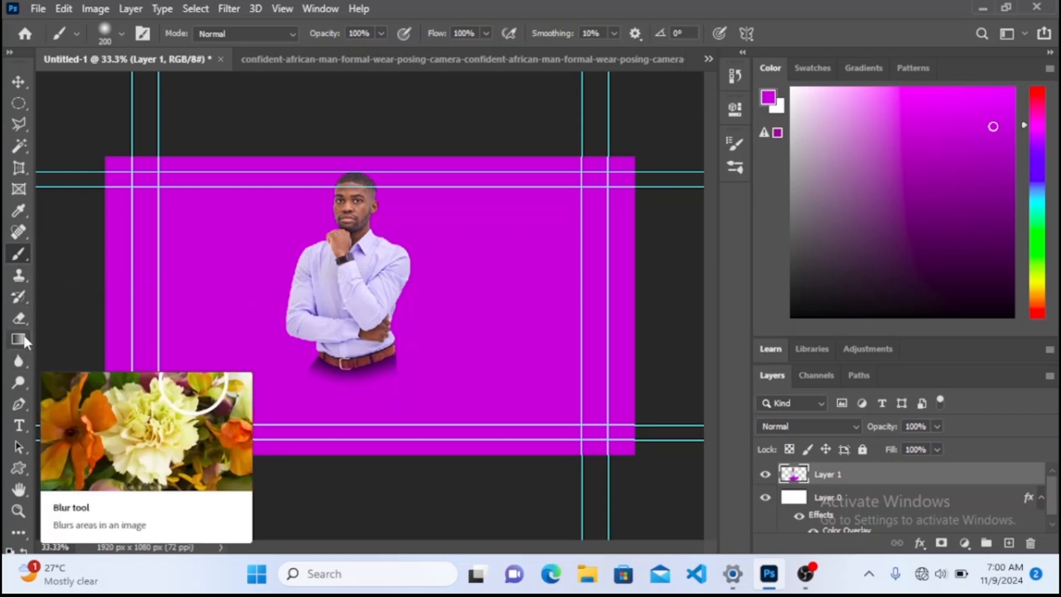
- Activate the Clone Stamp tool from the stamp tool group
{"action": "left_click", "coordinate": [21, 273]}
{"action": "right_click", "coordinate": [21, 273]}
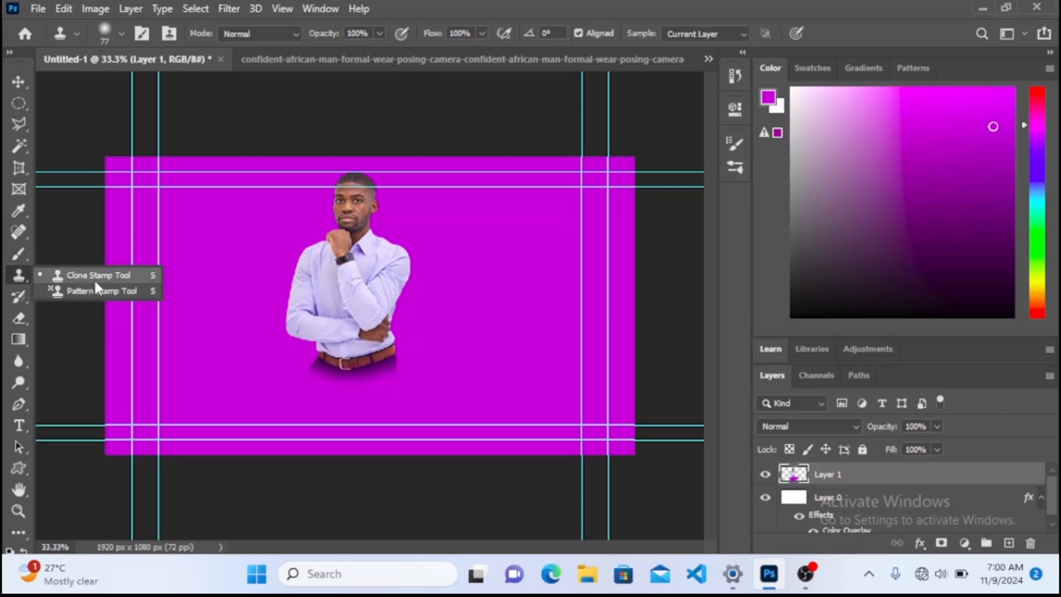
{"action": "left_click", "coordinate": [73, 278]}
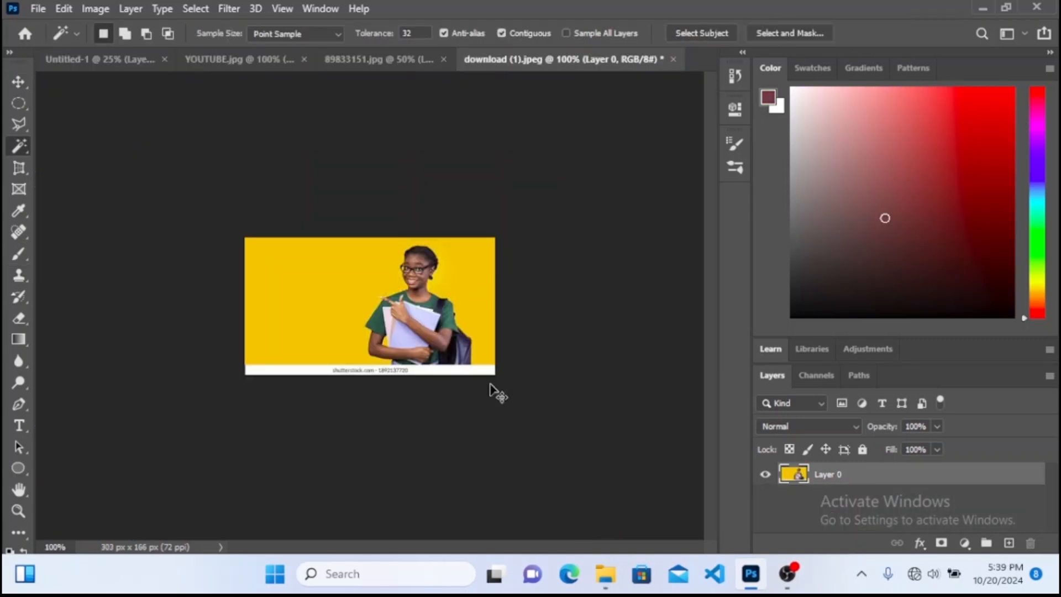
- Select the yellow background of download (1).jpeg with the Magic Wand, then clear the selection
{"action": "key", "text": "ctrl+plus"}
{"action": "key", "text": "ctrl+minus"}
{"action": "left_click", "coordinate": [359, 303]}
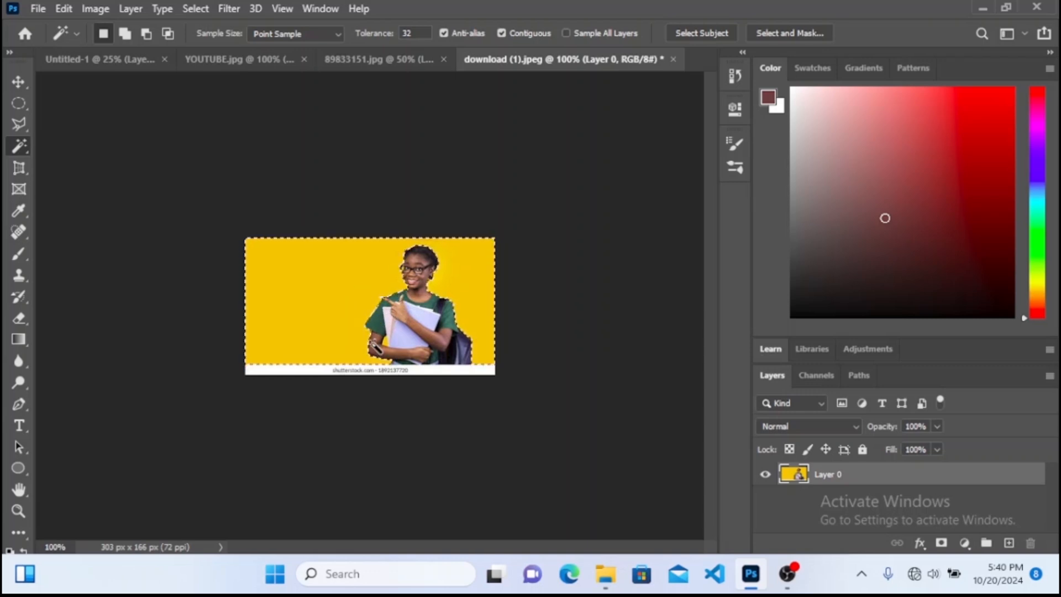
{"action": "right_click", "coordinate": [20, 153]}
{"action": "left_click", "coordinate": [90, 177]}
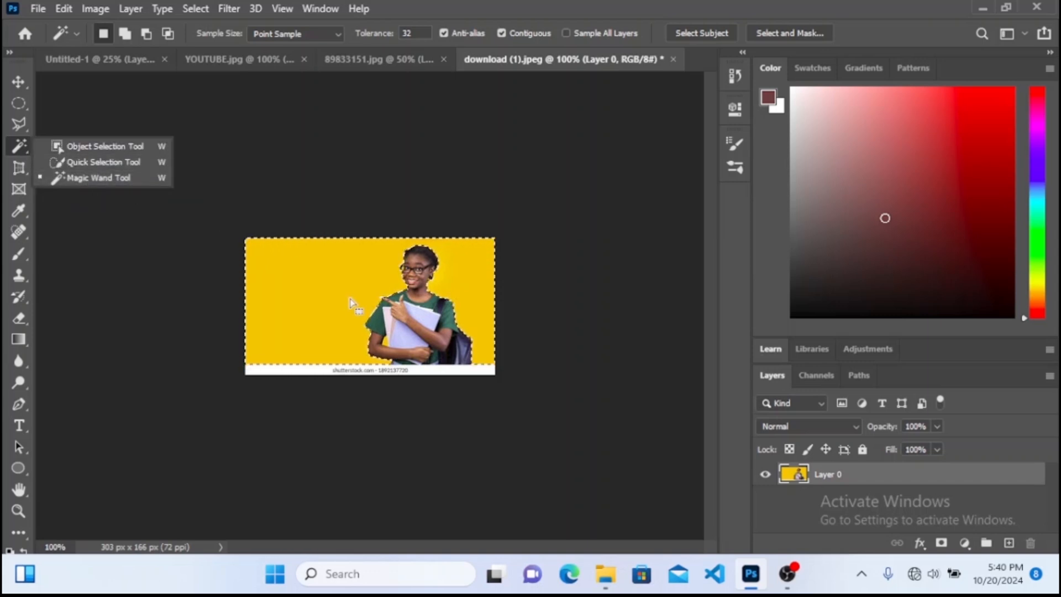
{"action": "key", "text": "ctrl+d"}
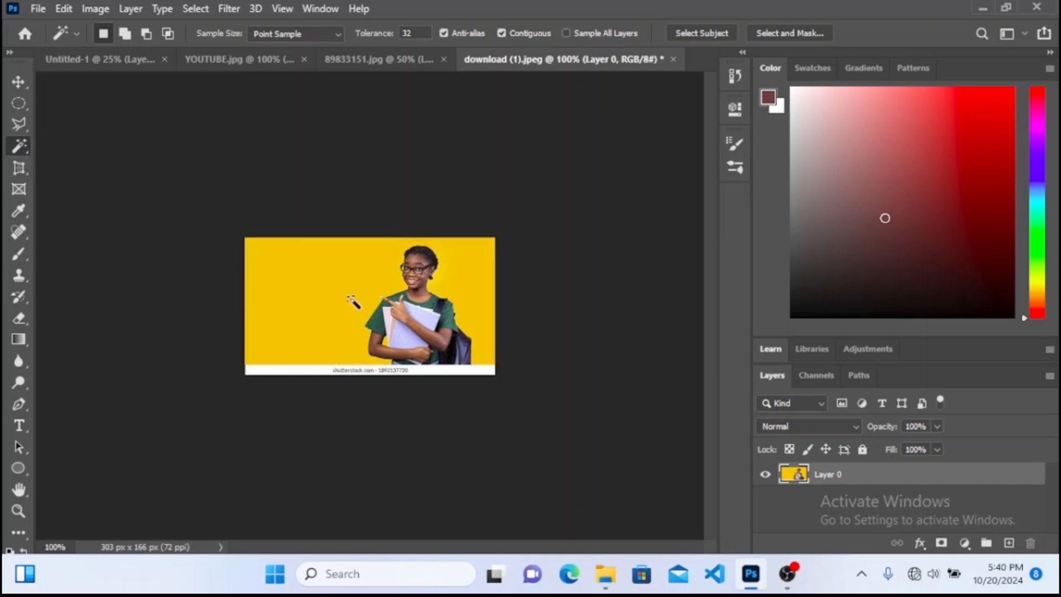
- Delete the yellow background around the woman using a Magic Wand selection at tolerance 32, then deselect
{"action": "left_click", "coordinate": [352, 301]}
{"action": "key", "text": "Delete"}
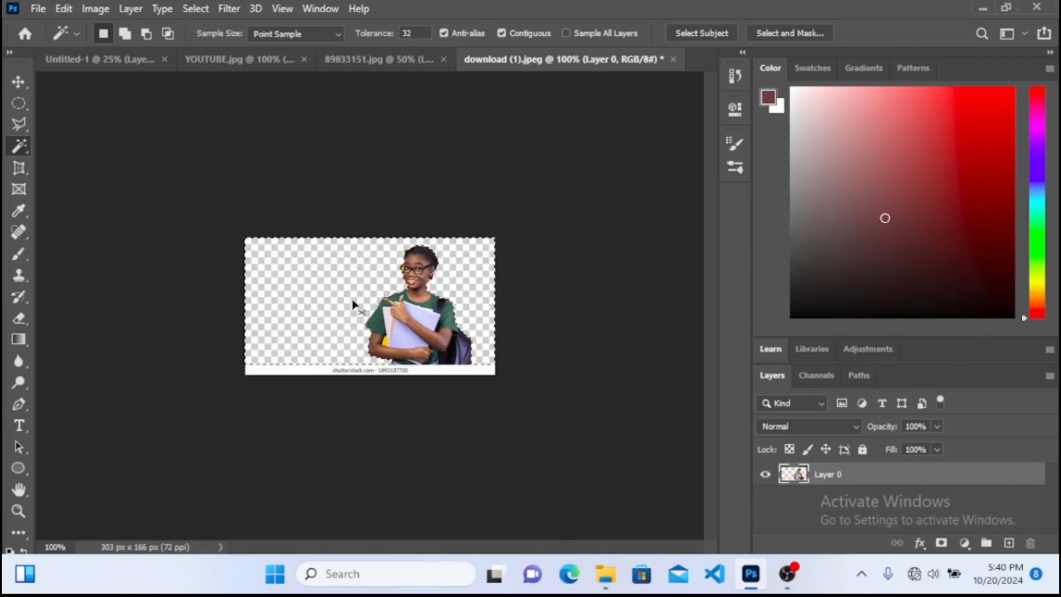
{"action": "key", "text": "ctrl+d"}
- Remove the leftover yellow patch enclosed between the woman's arm and the papers with the Magic Wand
{"action": "scroll", "coordinate": [379, 353], "scroll_direction": "up", "scroll_amount": 4}
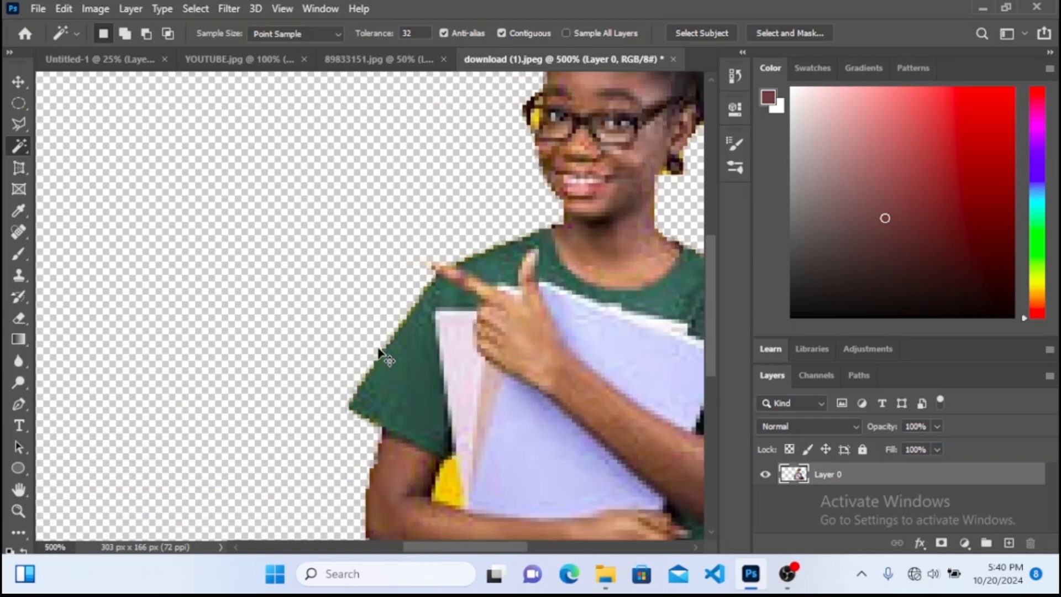
{"action": "left_click", "coordinate": [453, 496]}
{"action": "key", "text": "Delete"}
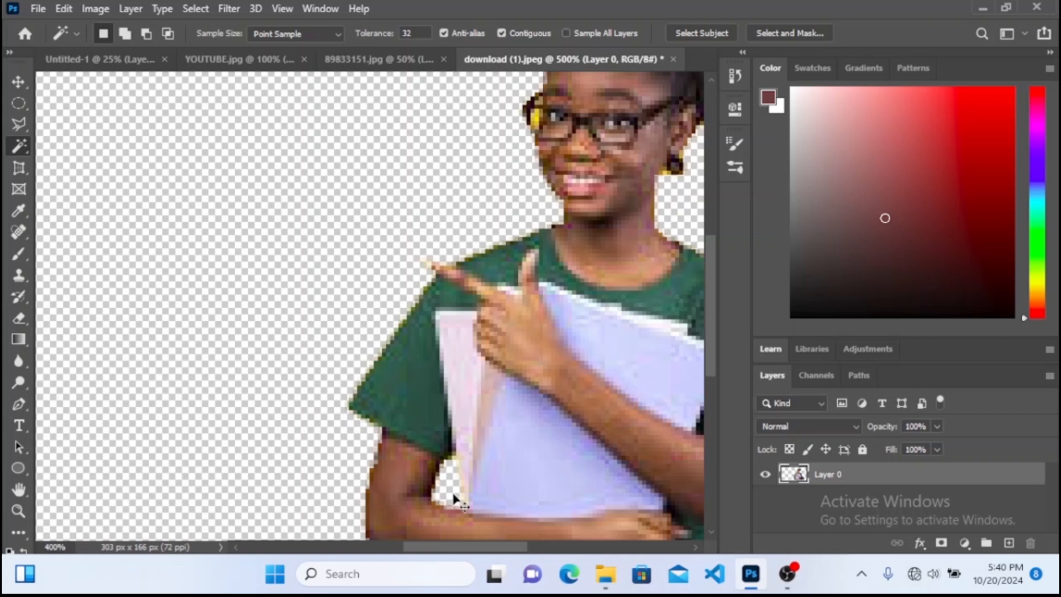
{"action": "key", "text": "ctrl+1"}
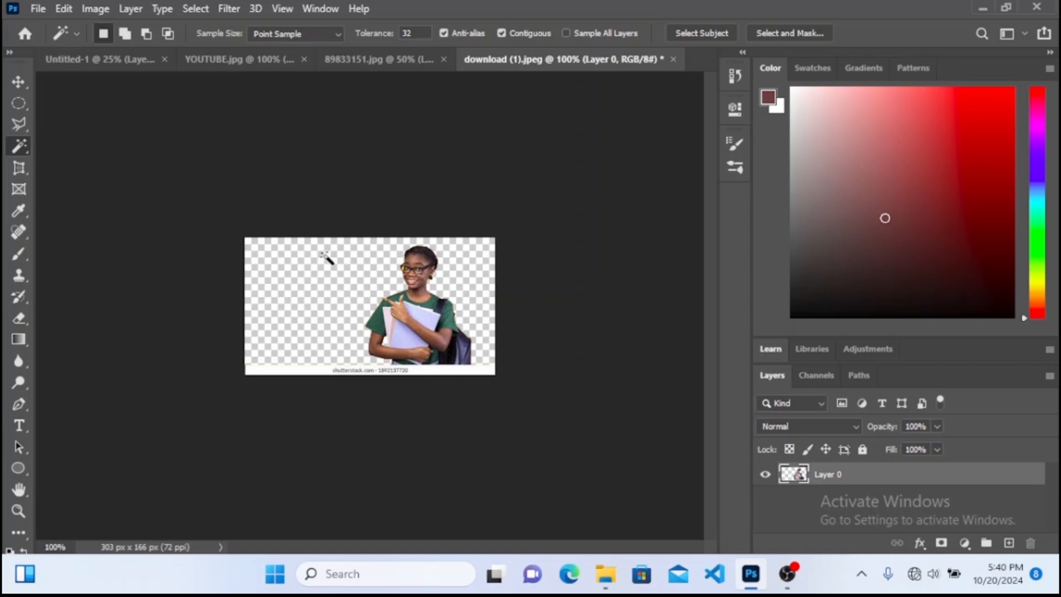
- Remove the leftover yellow patch inside the outer edge of the woman's glasses with the Magic Wand
{"action": "left_click", "coordinate": [19, 83]}
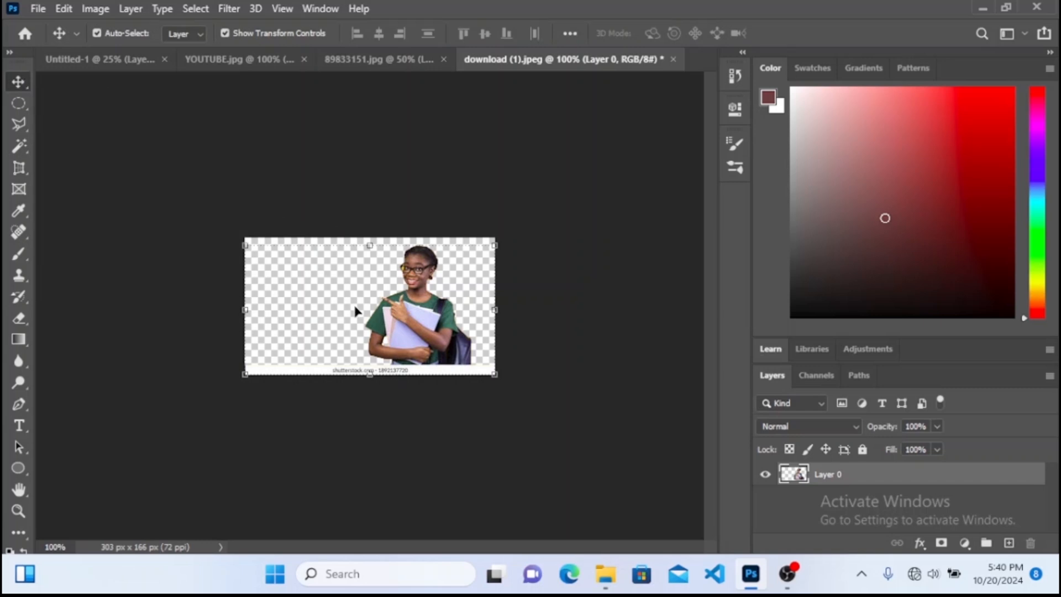
{"action": "key", "text": "ctrl+plus"}
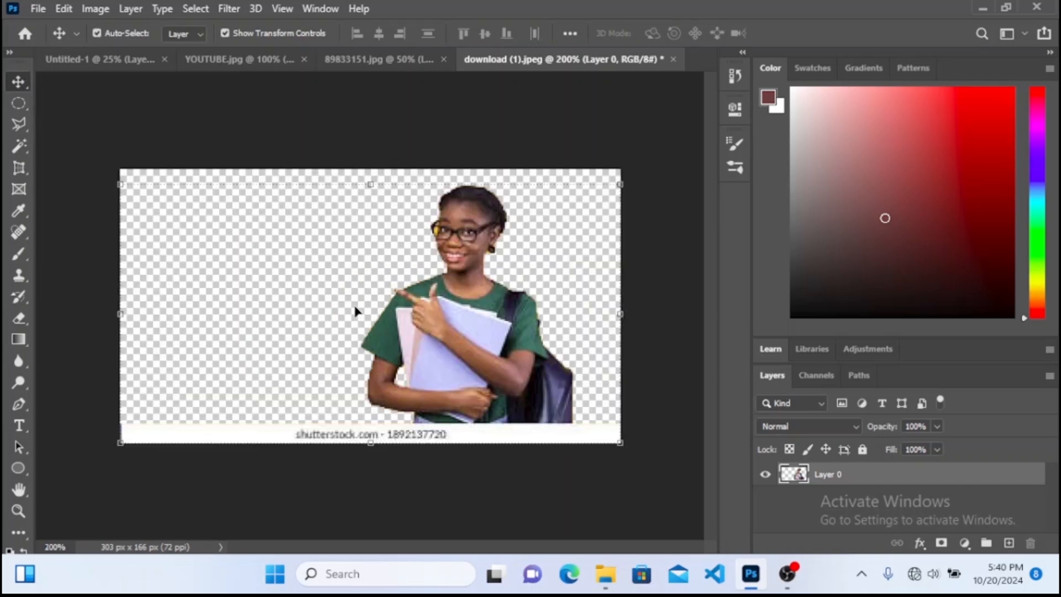
{"action": "key", "text": "ctrl+plus"}
{"action": "key", "text": "ctrl+plus"}
{"action": "key", "text": "ctrl+plus"}
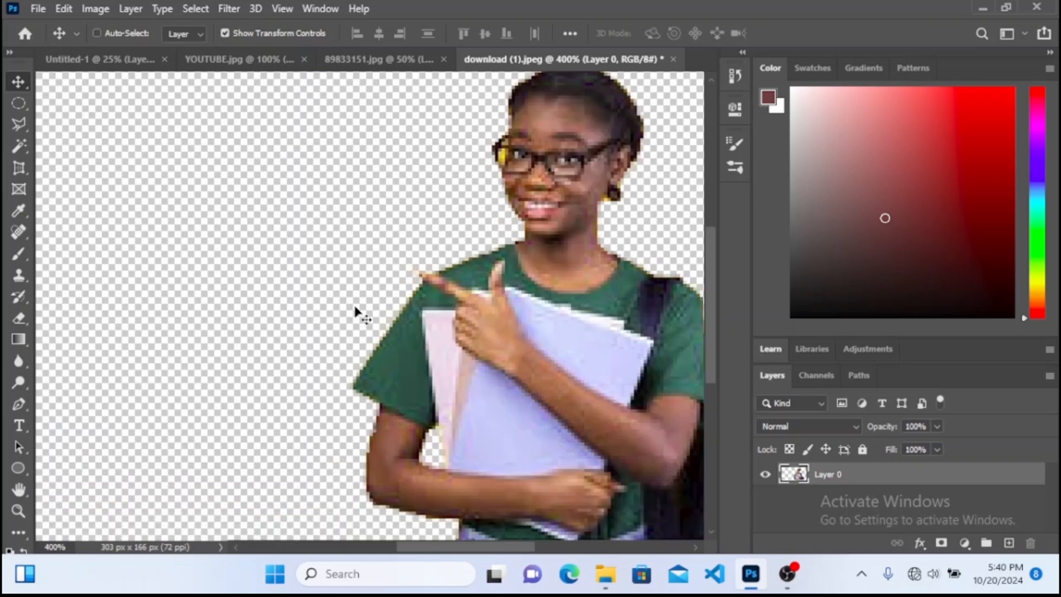
{"action": "key", "text": "ctrl+plus"}
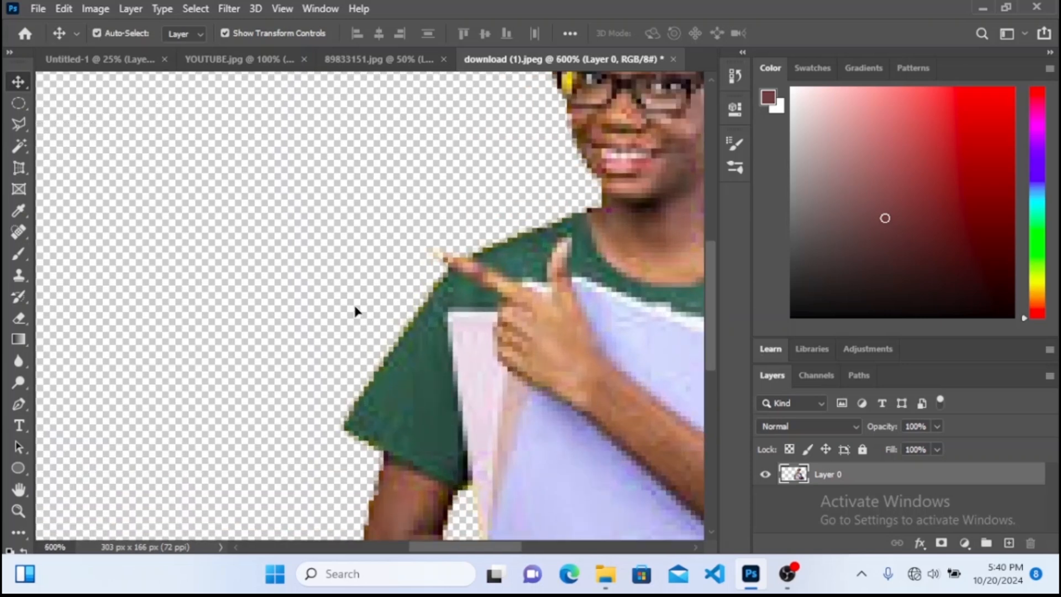
{"action": "left_click_drag", "start_coordinate": [708, 303], "coordinate": [718, 241]}
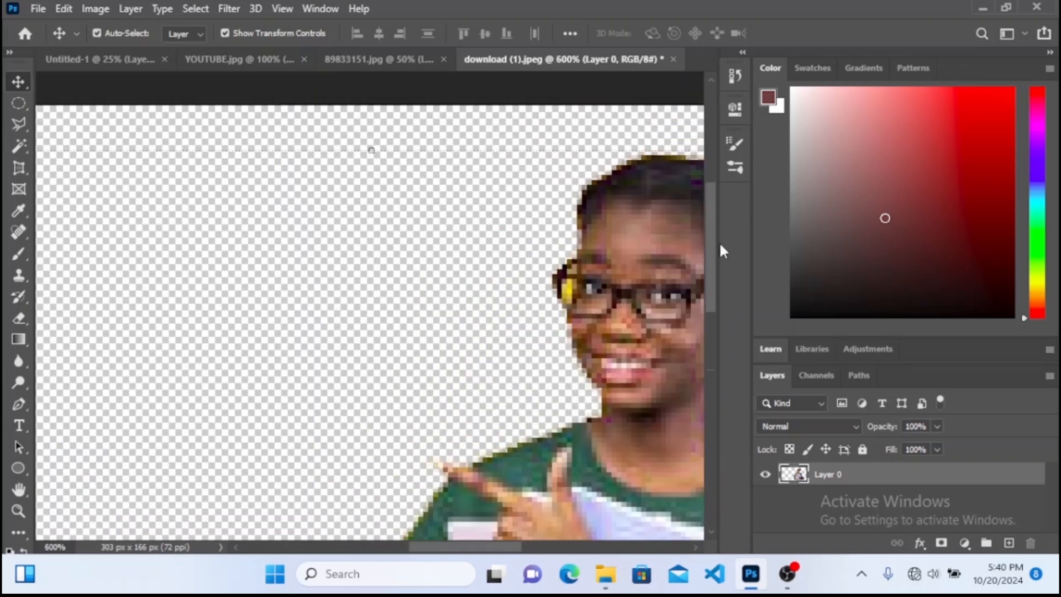
{"action": "key", "text": "ctrl+plus"}
{"action": "key", "text": "ctrl+plus"}
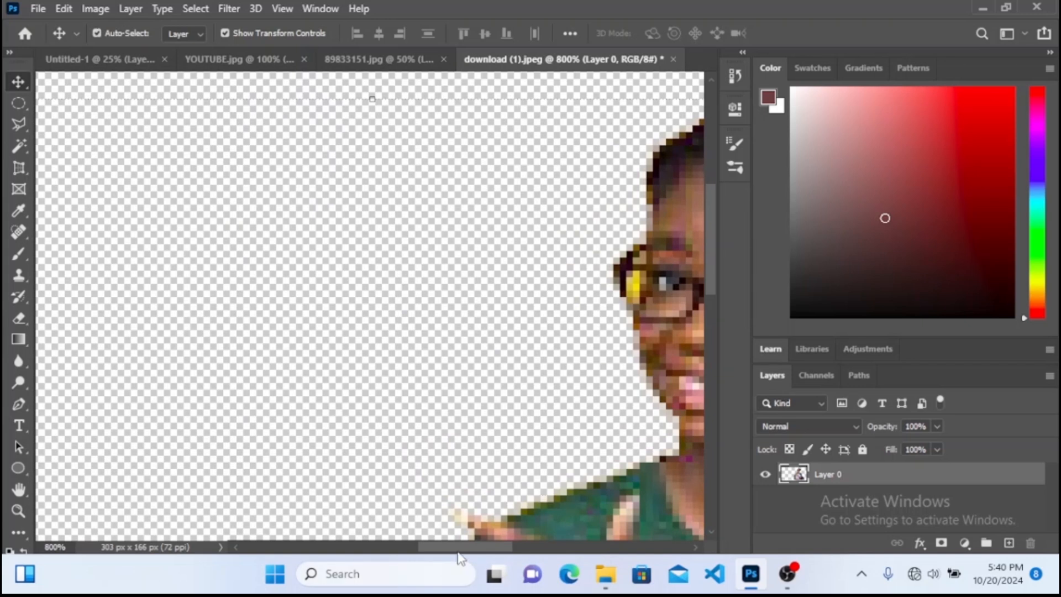
{"action": "left_click_drag", "start_coordinate": [463, 547], "coordinate": [526, 549]}
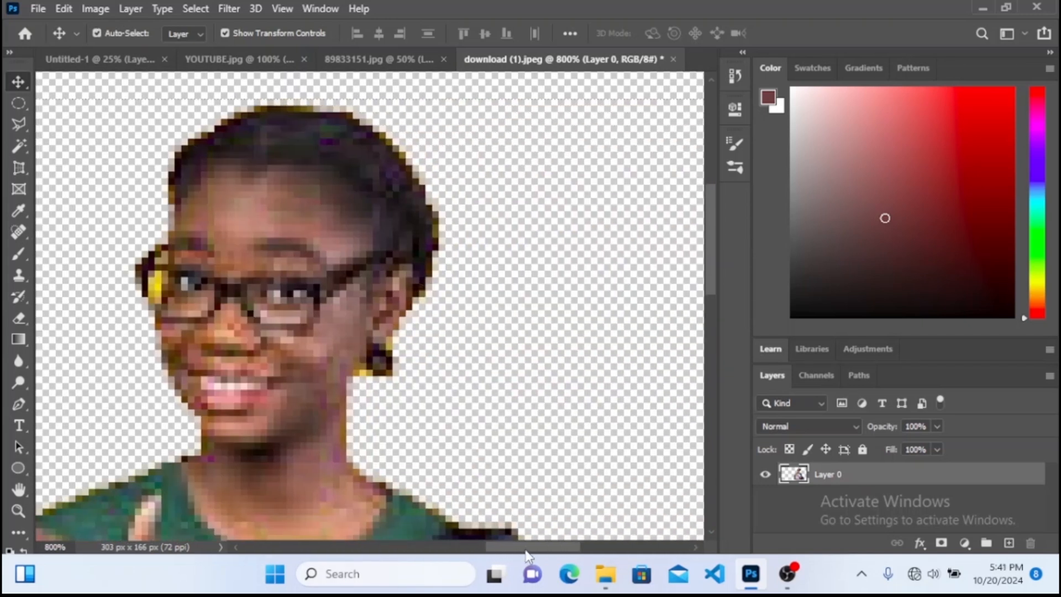
{"action": "key", "text": "ctrl+plus"}
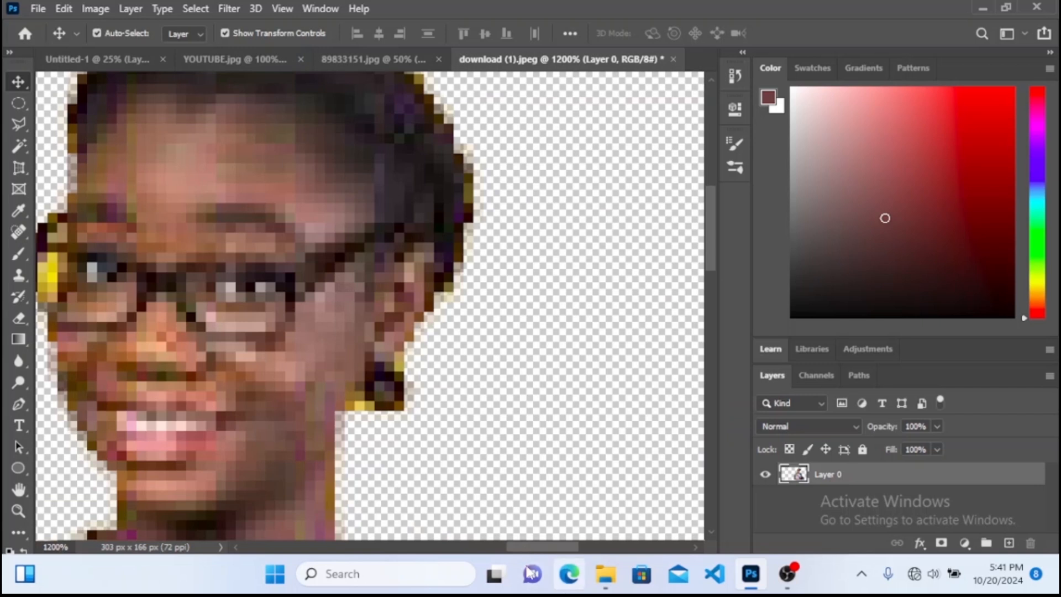
{"action": "left_click_drag", "start_coordinate": [526, 549], "coordinate": [509, 551]}
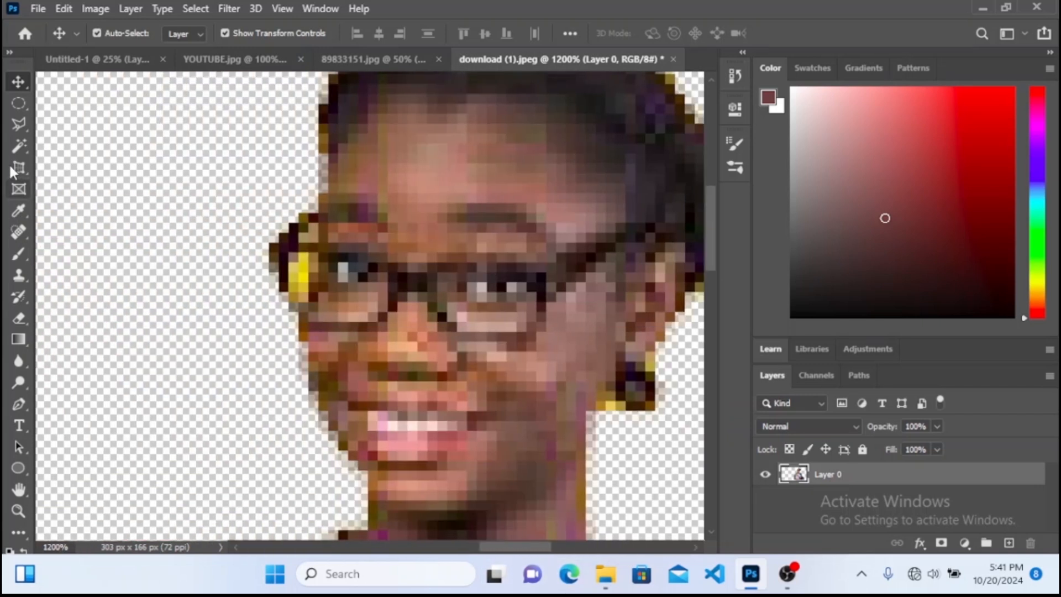
{"action": "left_click", "coordinate": [18, 146]}
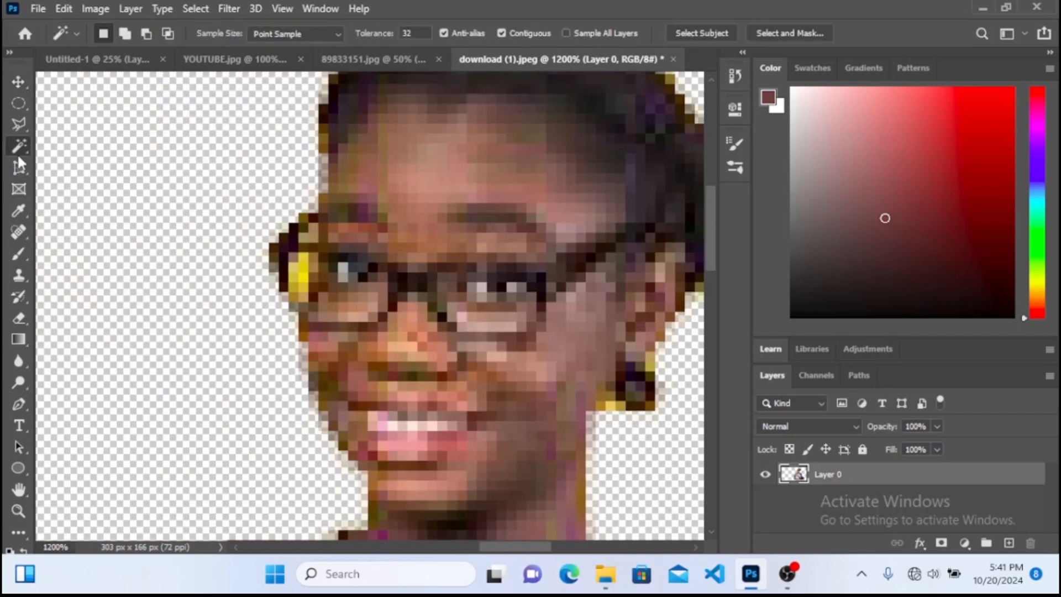
{"action": "left_click", "coordinate": [298, 279]}
{"action": "left_click", "coordinate": [297, 251]}
{"action": "left_click", "coordinate": [302, 255]}
{"action": "left_click", "coordinate": [294, 275]}
{"action": "left_click", "coordinate": [297, 276]}
{"action": "key", "text": "Delete"}
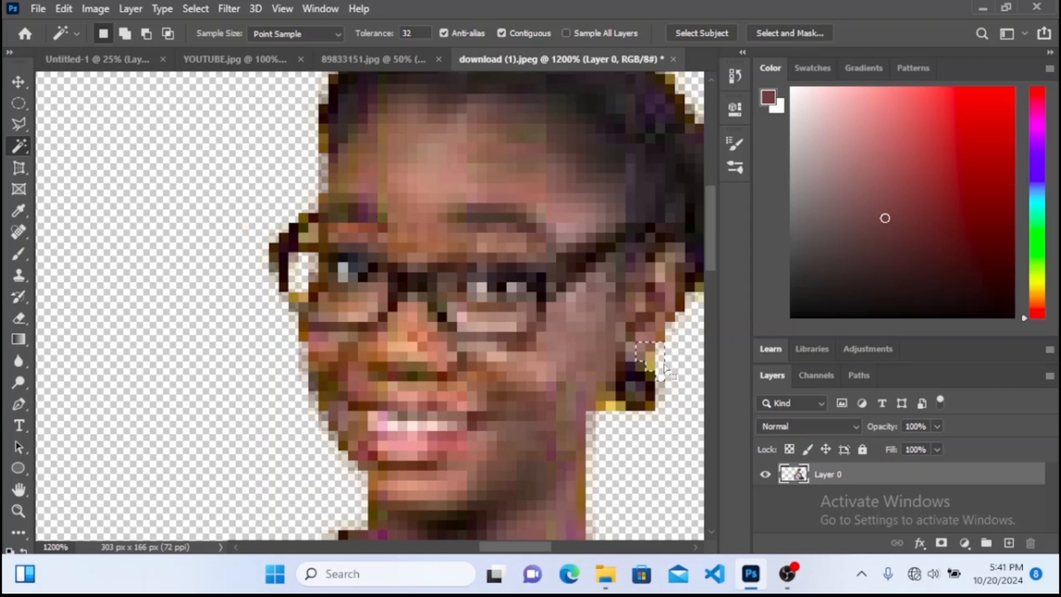
- Delete the remaining yellow pixels around the woman's earring using Magic Wand selections
{"action": "key", "text": "Delete"}
{"action": "key", "text": "ctrl+d"}
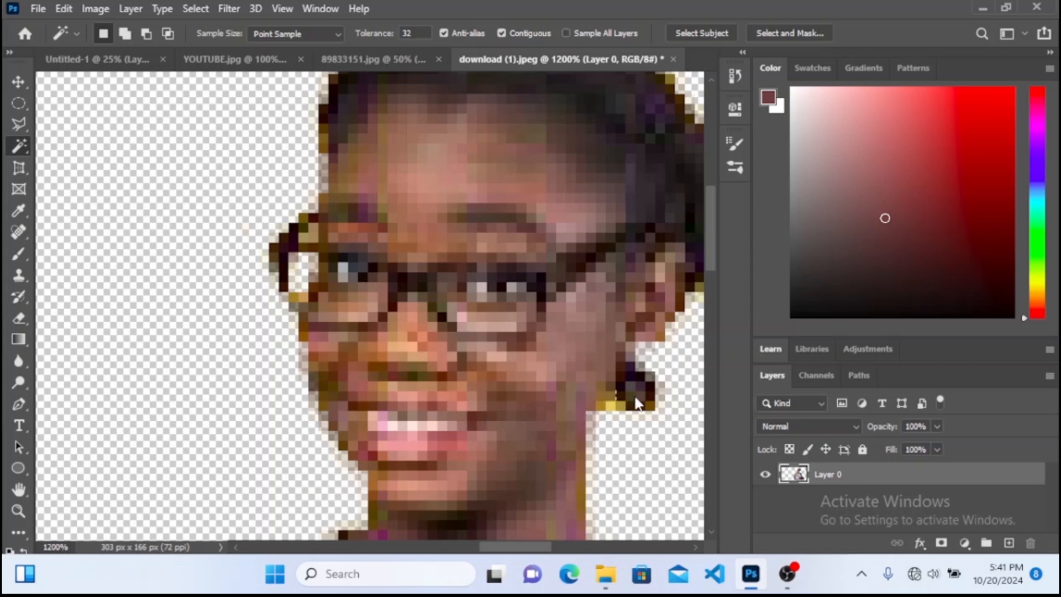
{"action": "left_click", "coordinate": [612, 400]}
{"action": "left_click", "coordinate": [608, 404]}
{"action": "key", "text": "ctrl+d"}
{"action": "left_click", "coordinate": [614, 407]}
{"action": "key", "text": "Delete"}
- Examine the whole cut-out woman for remaining traces of the yellow background
{"action": "key", "text": "ctrl+minus"}
{"action": "key", "text": "ctrl+minus"}
{"action": "key", "text": "ctrl+minus"}
{"action": "key", "text": "ctrl+minus"}
{"action": "key", "text": "ctrl+minus"}
{"action": "key", "text": "ctrl+minus"}
{"action": "key", "text": "ctrl+minus"}
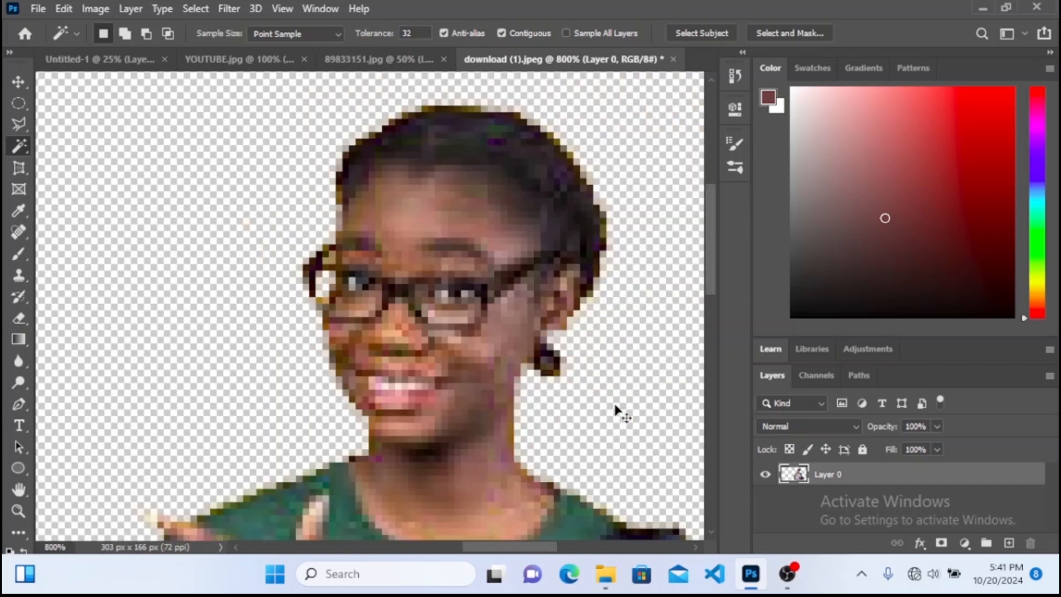
{"action": "key", "text": "ctrl+minus"}
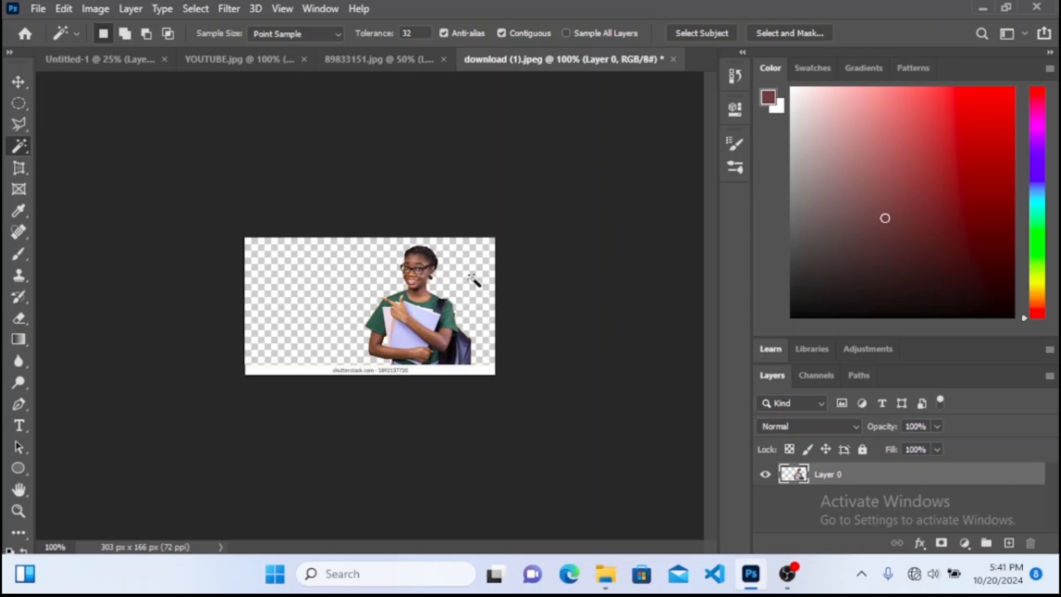
{"action": "key", "text": "ctrl+plus"}
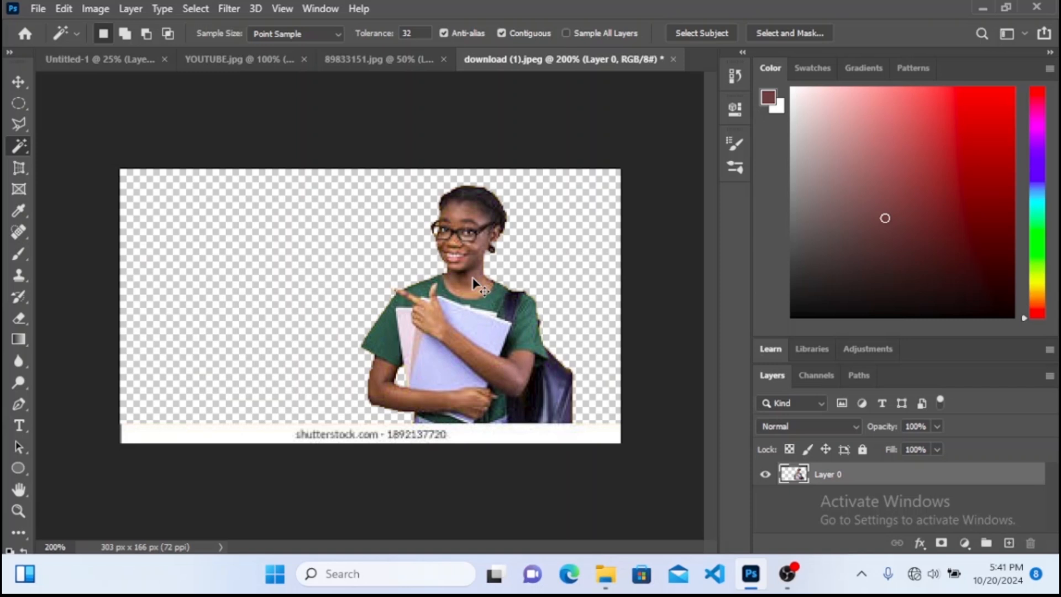
{"action": "key", "text": "ctrl+minus"}
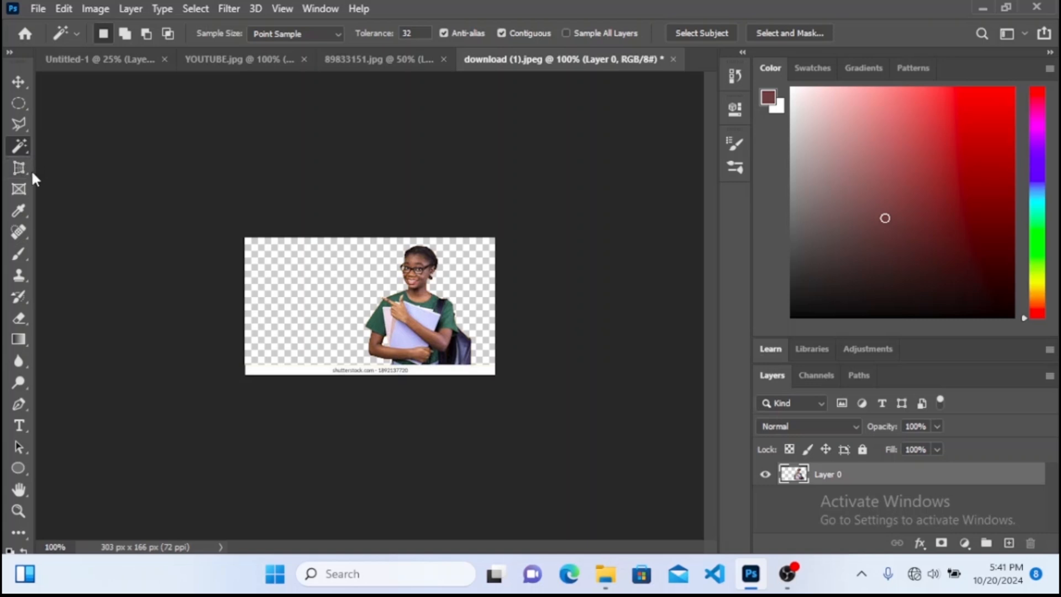
- Crop the cut-out image closely around the woman to about 133 × 124 px with the Perspective Crop Tool
{"action": "left_click", "coordinate": [19, 189]}
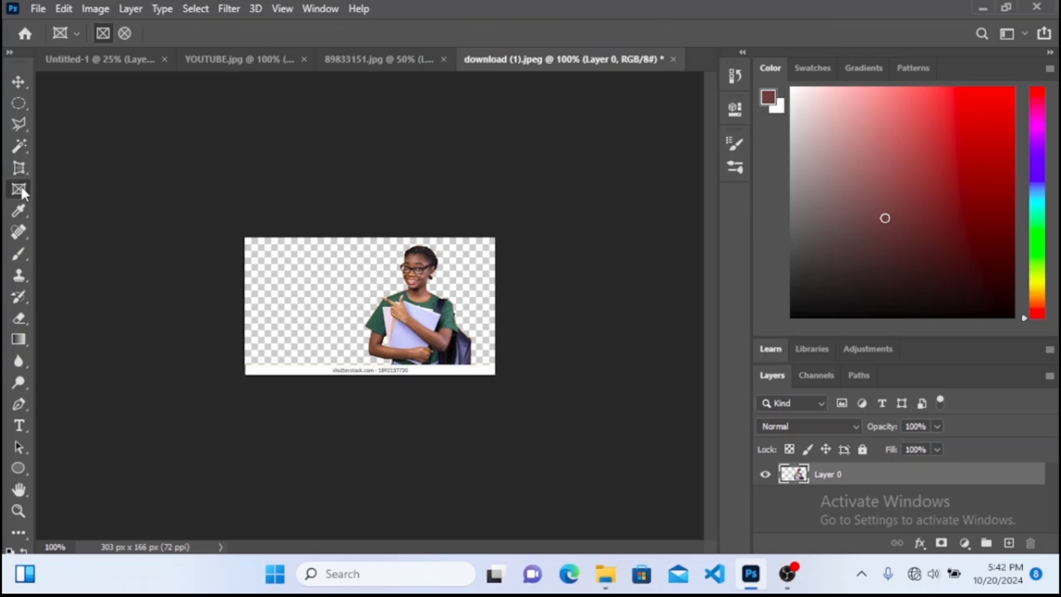
{"action": "left_click", "coordinate": [28, 165]}
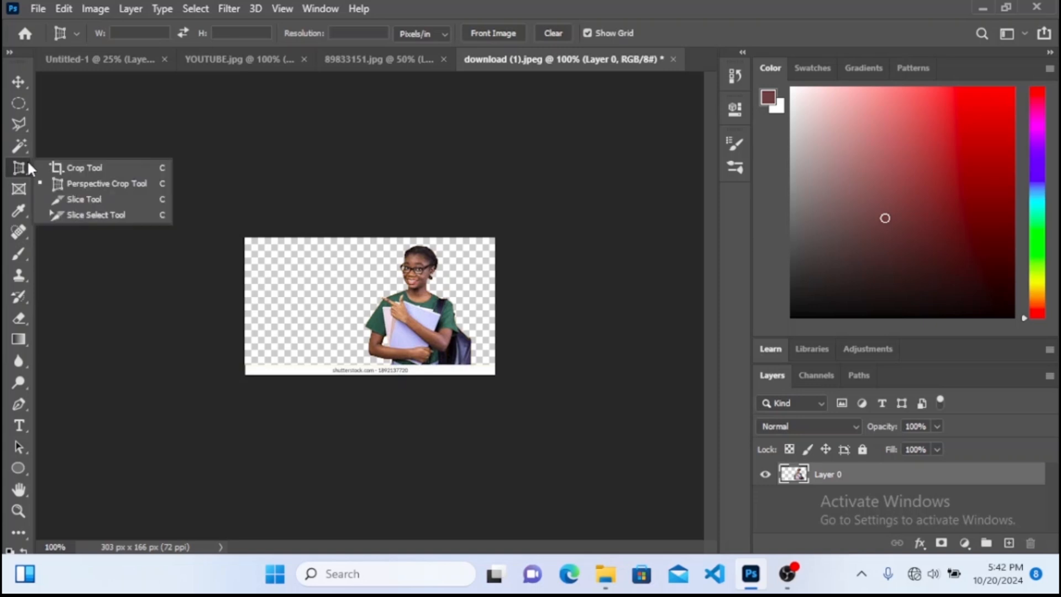
{"action": "left_click", "coordinate": [85, 181]}
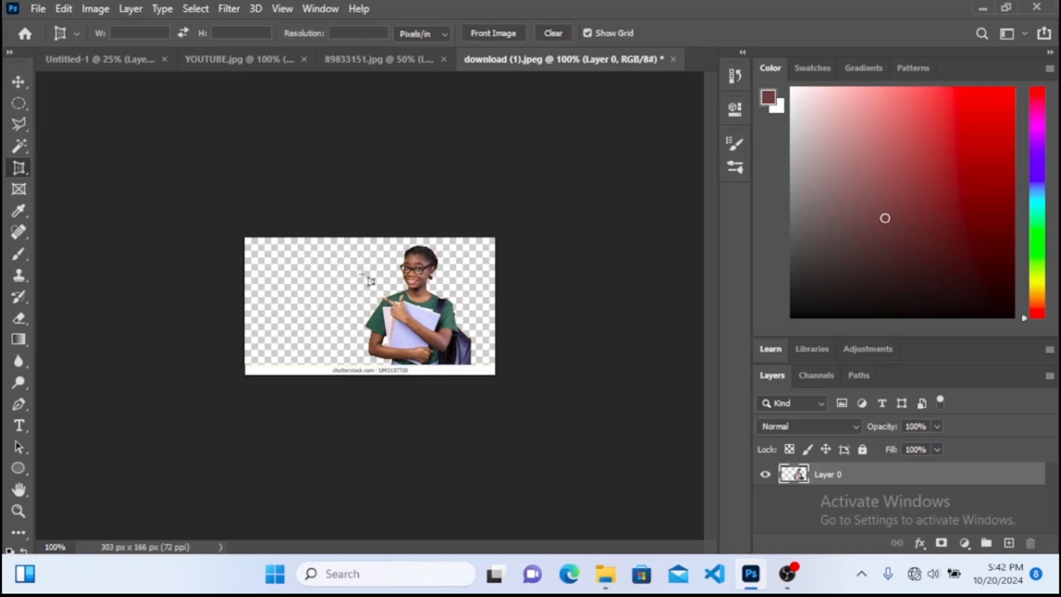
{"action": "left_click_drag", "start_coordinate": [333, 240], "coordinate": [483, 354]}
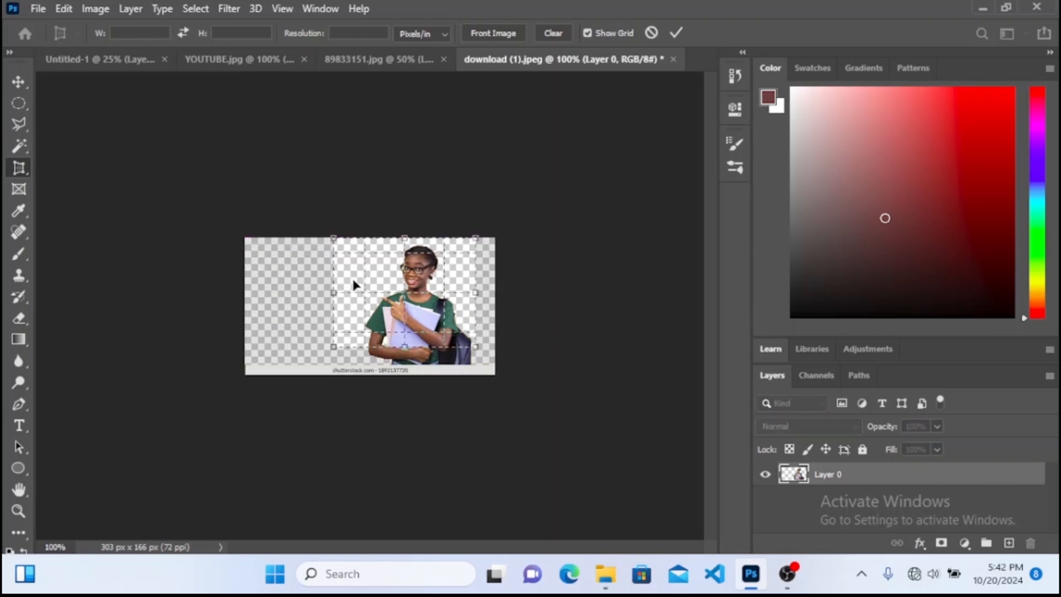
{"action": "left_click_drag", "start_coordinate": [340, 289], "coordinate": [361, 295]}
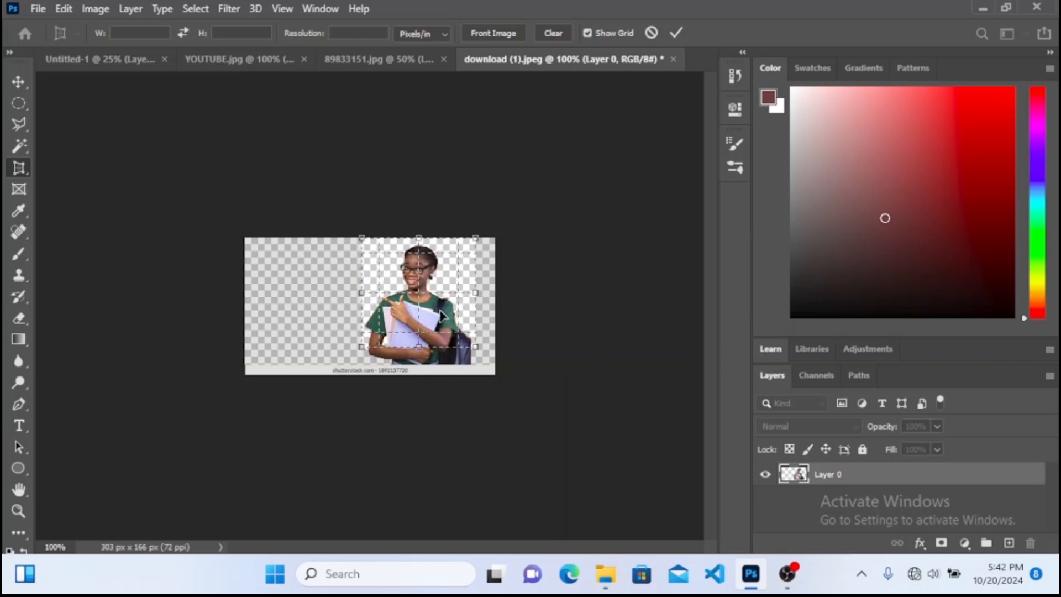
{"action": "left_click_drag", "start_coordinate": [479, 295], "coordinate": [470, 292]}
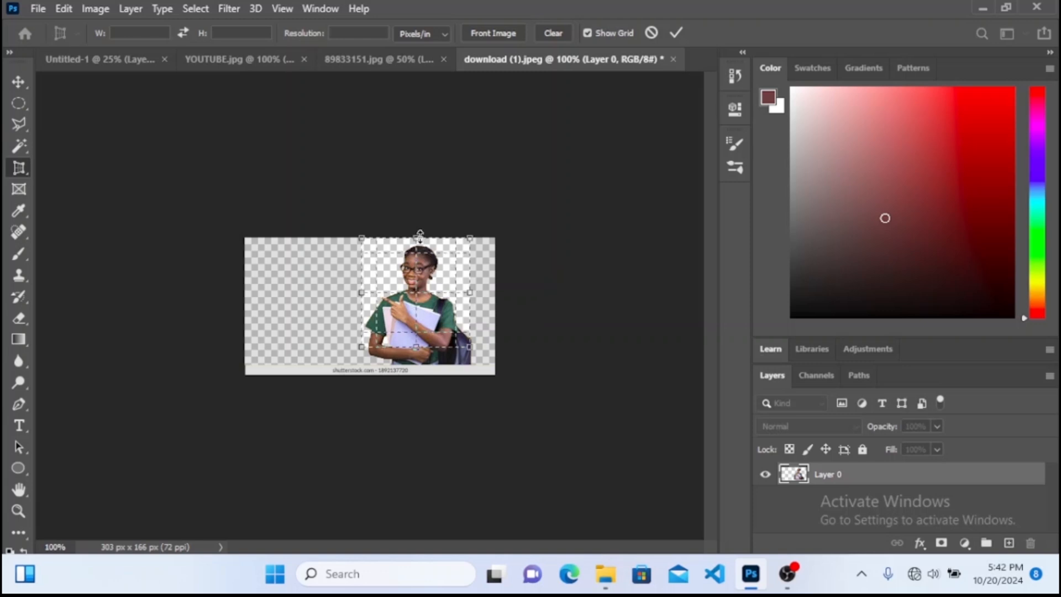
{"action": "left_click_drag", "start_coordinate": [415, 238], "coordinate": [416, 242]}
{"action": "key", "text": "Return"}
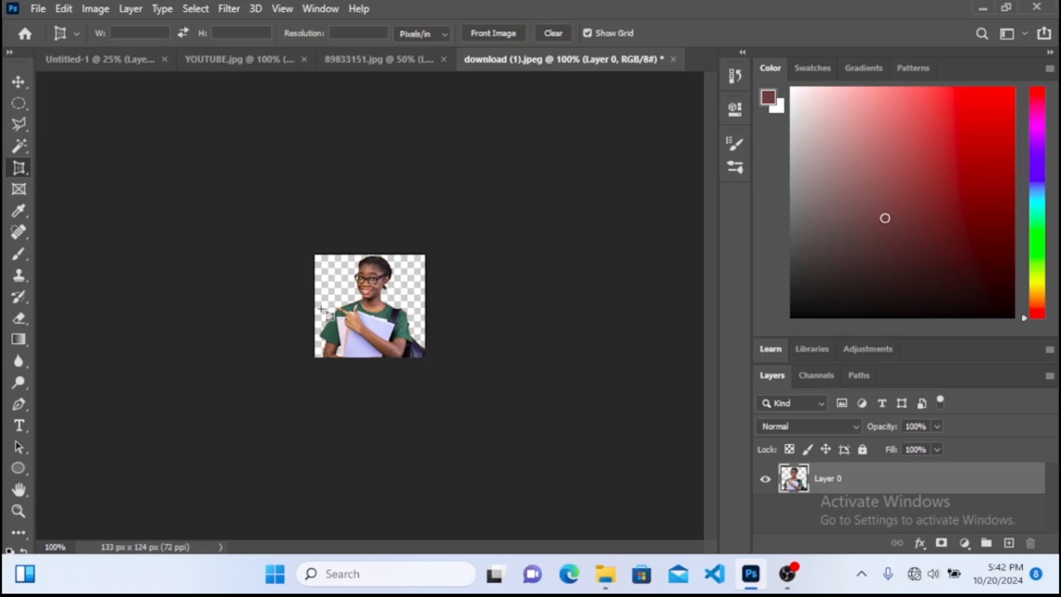
{"action": "key", "text": "ctrl+plus"}
{"action": "key", "text": "ctrl+plus"}
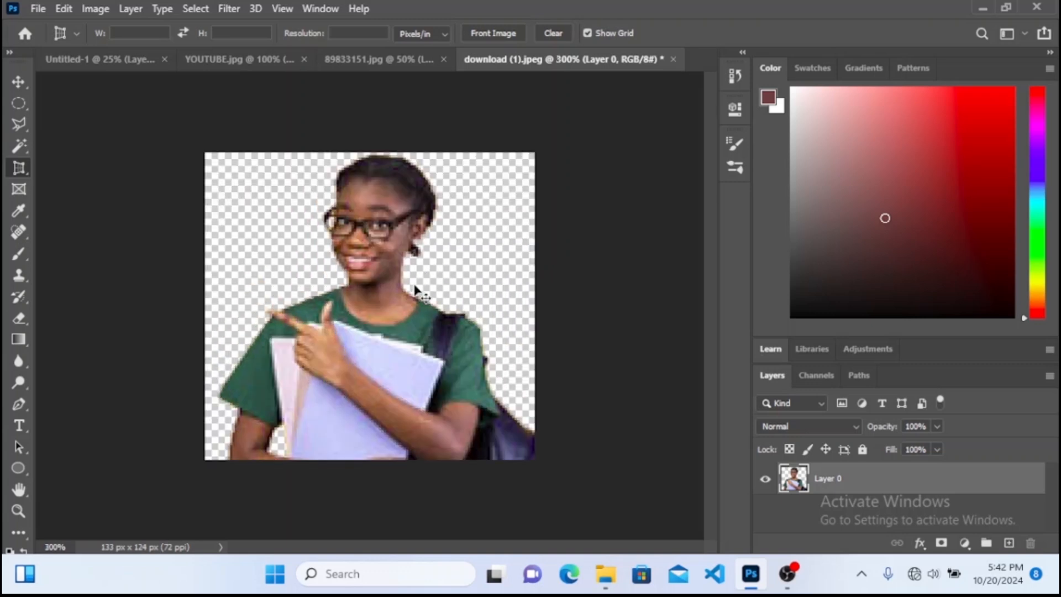
{"action": "key", "text": "ctrl+minus"}
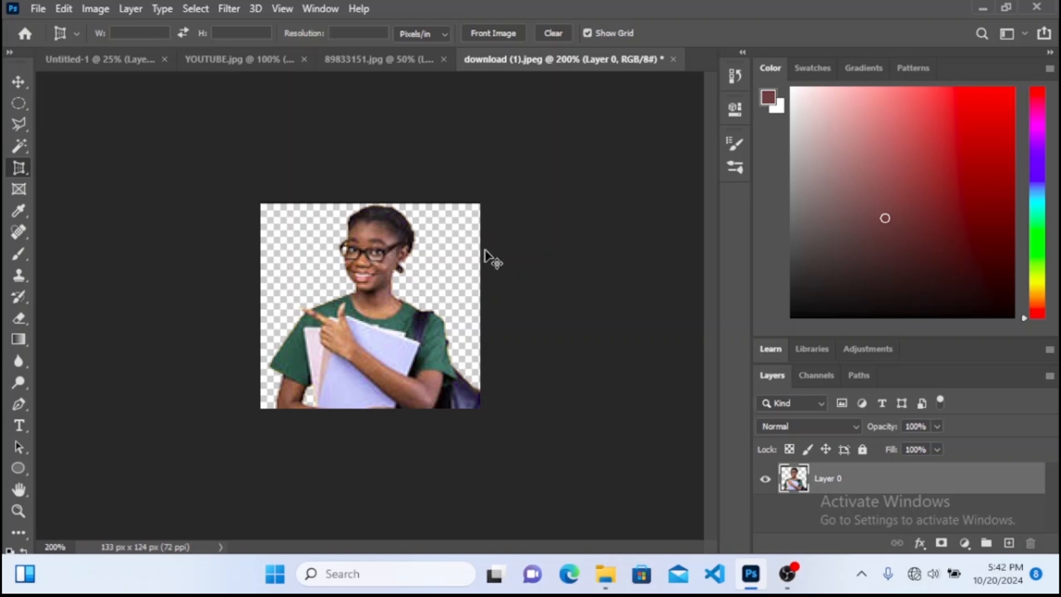
{"action": "key", "text": "ctrl+minus"}
{"action": "key", "text": "ctrl+plus"}
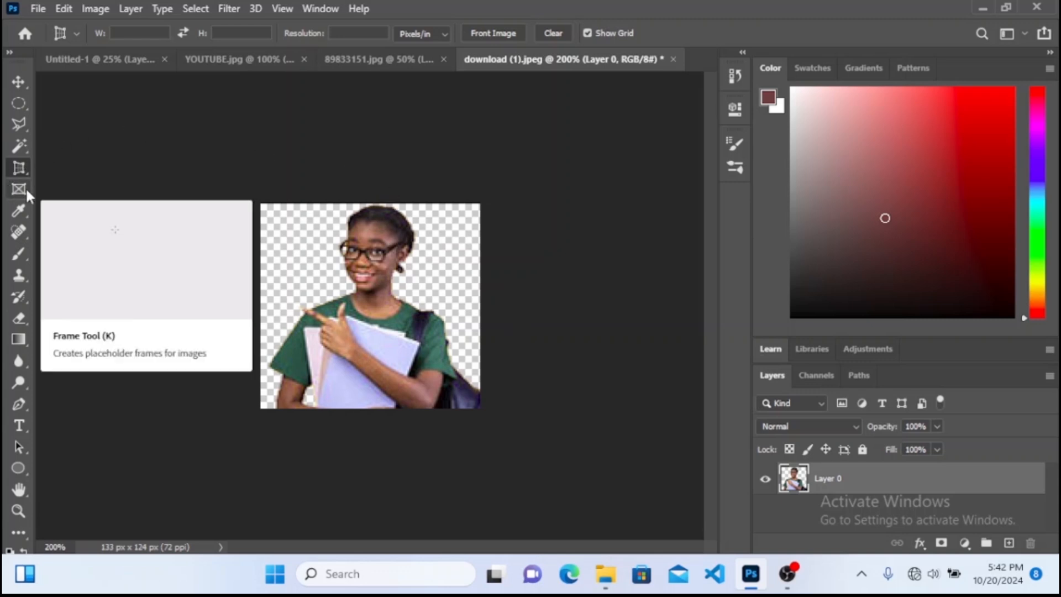
- Draw a Perspective Crop area over the library building in 89833151.jpg
{"action": "left_click", "coordinate": [354, 65]}
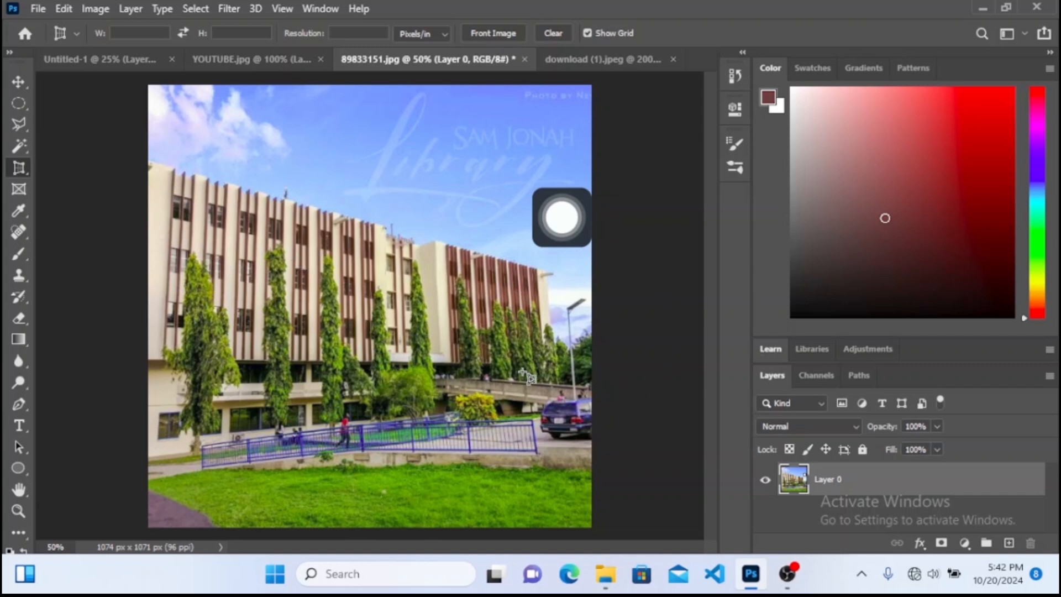
{"action": "right_click", "coordinate": [18, 169]}
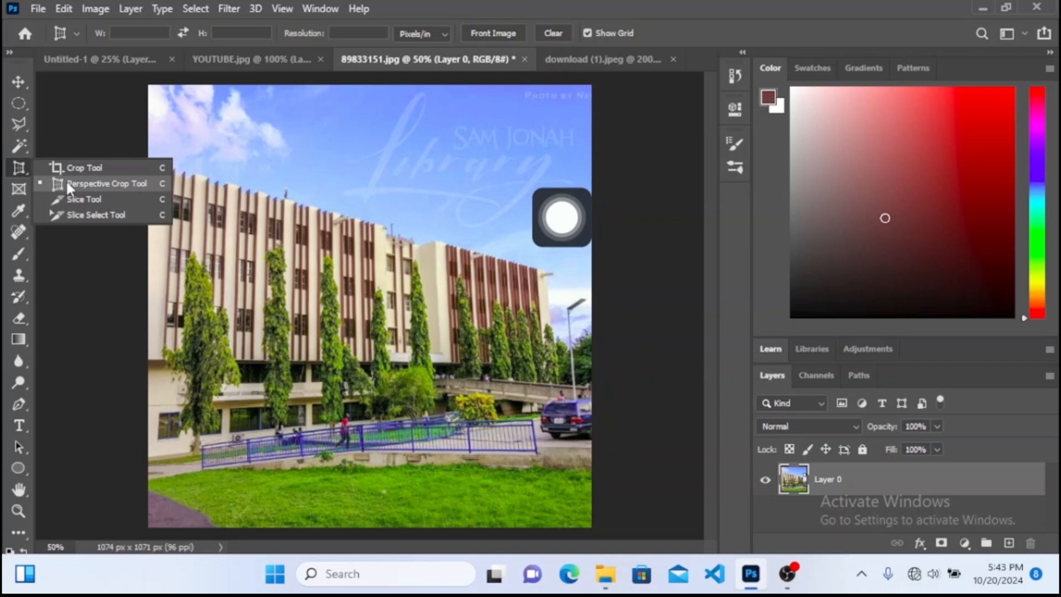
{"action": "left_click", "coordinate": [138, 184]}
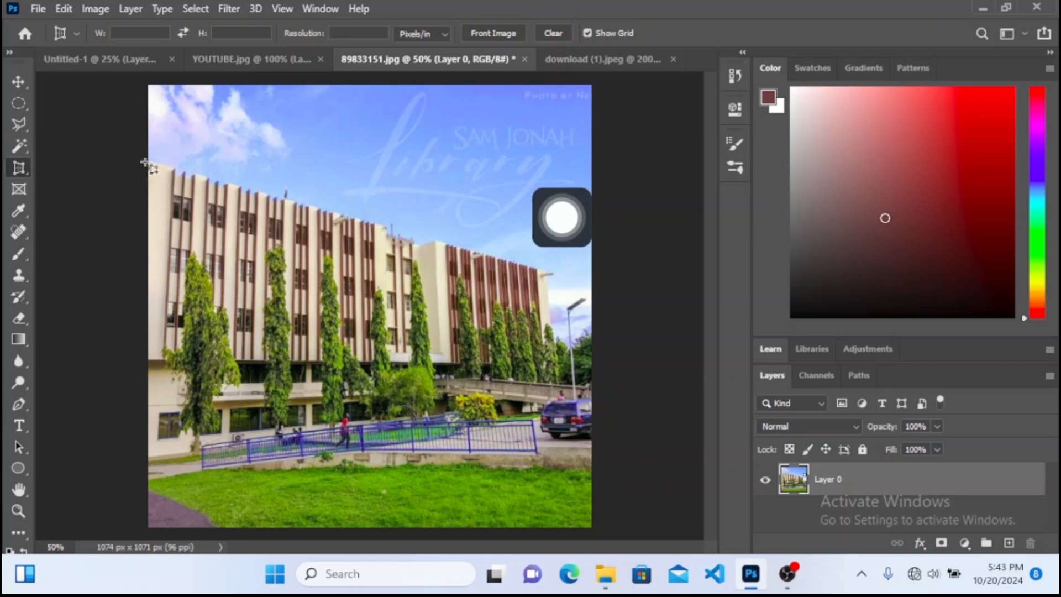
{"action": "left_click_drag", "start_coordinate": [148, 162], "coordinate": [539, 401]}
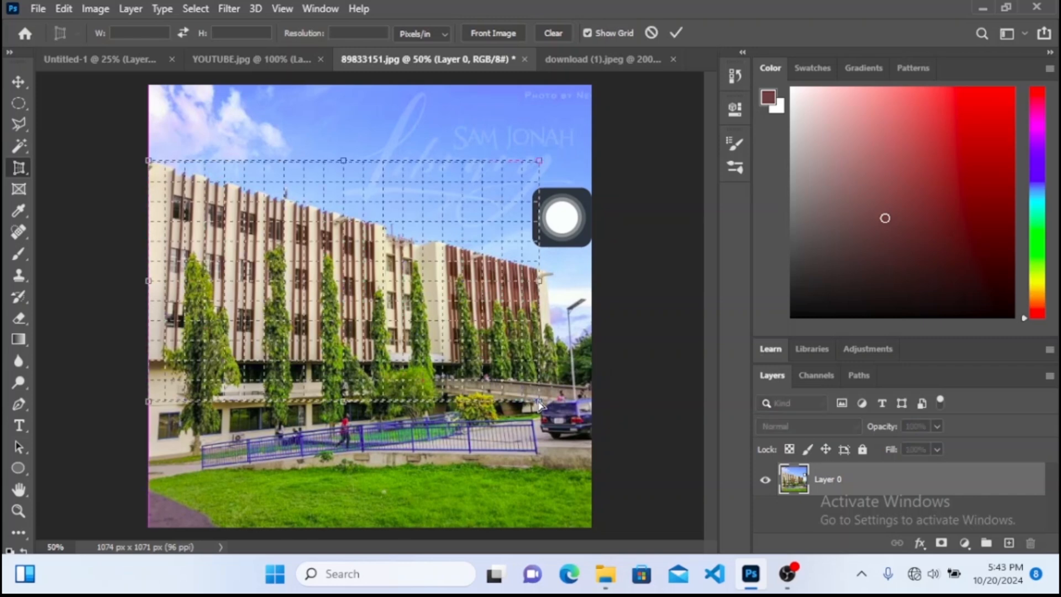
- Fit the crop corners to the building's slanted facade, apply the perspective crop, and undo it
{"action": "left_click_drag", "start_coordinate": [539, 160], "coordinate": [549, 274]}
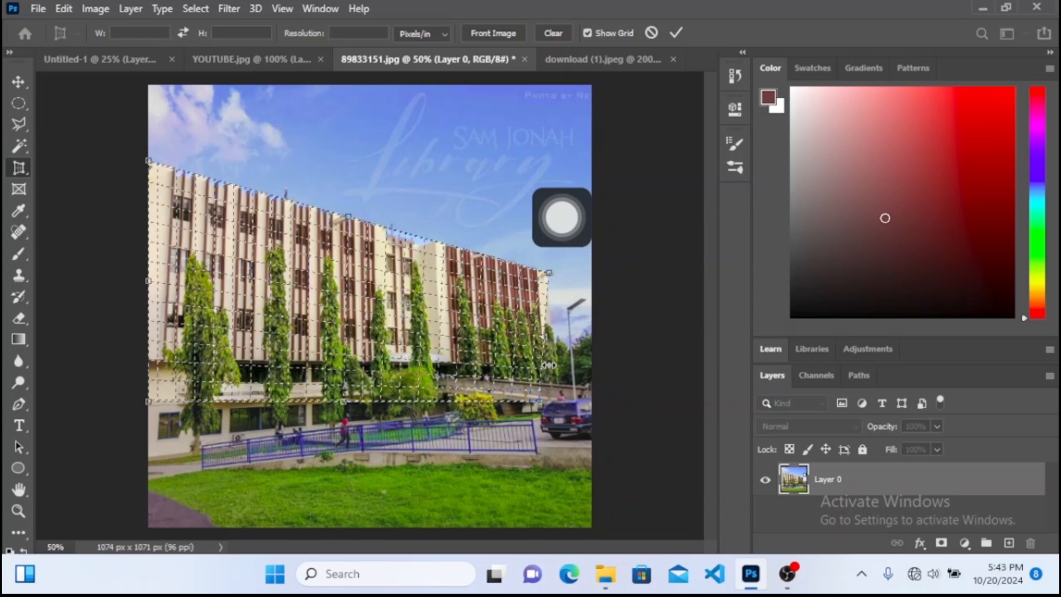
{"action": "left_click_drag", "start_coordinate": [543, 401], "coordinate": [555, 408]}
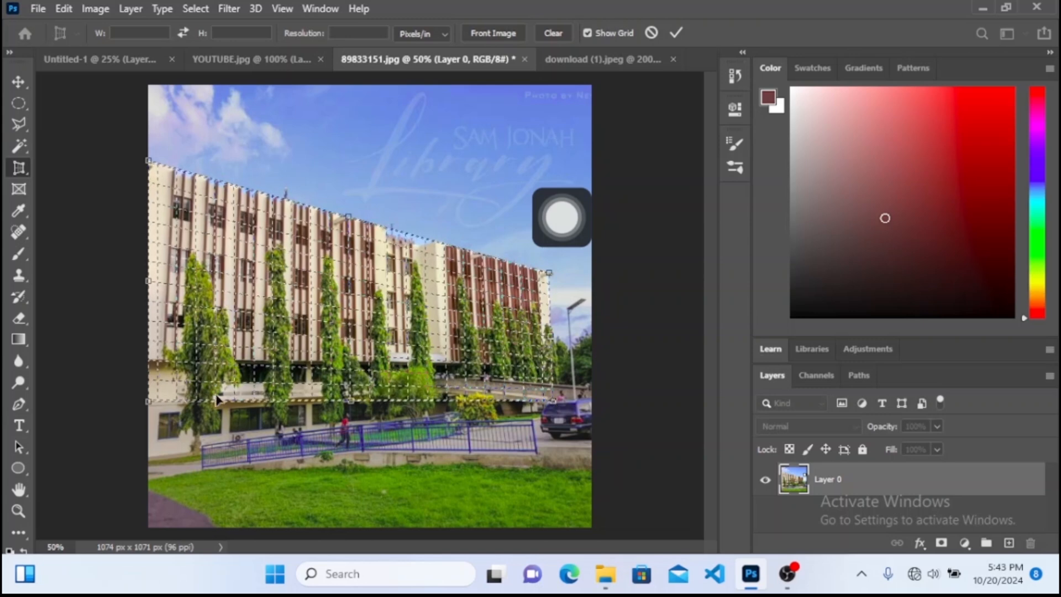
{"action": "left_click_drag", "start_coordinate": [148, 404], "coordinate": [148, 466]}
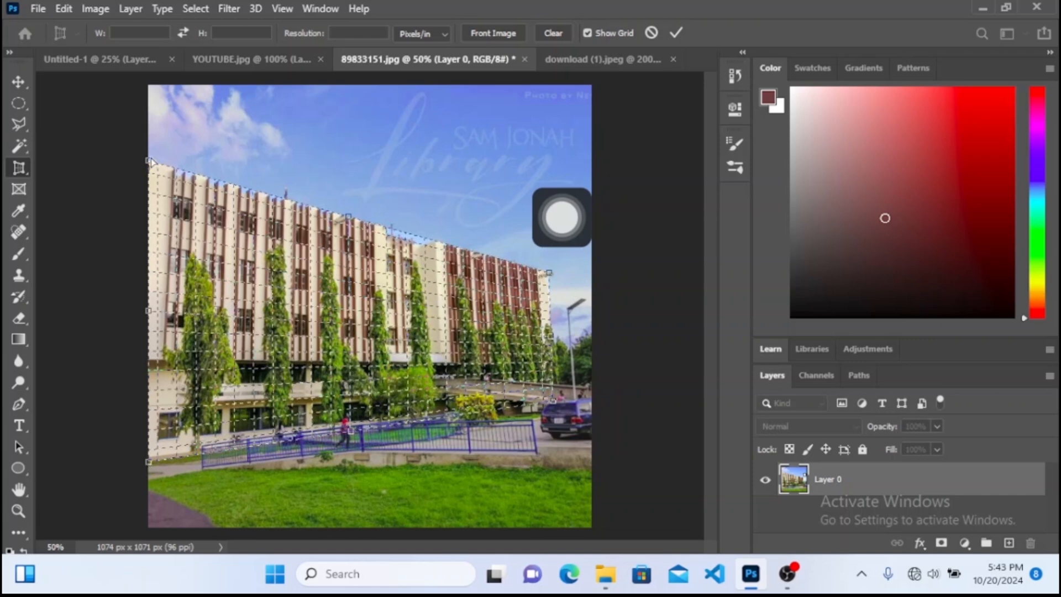
{"action": "mouse_move", "coordinate": [149, 161]}
{"action": "left_mouse_down"}
{"action": "mouse_move", "coordinate": [150, 175]}
{"action": "mouse_move", "coordinate": [143, 166]}
{"action": "left_mouse_up"}
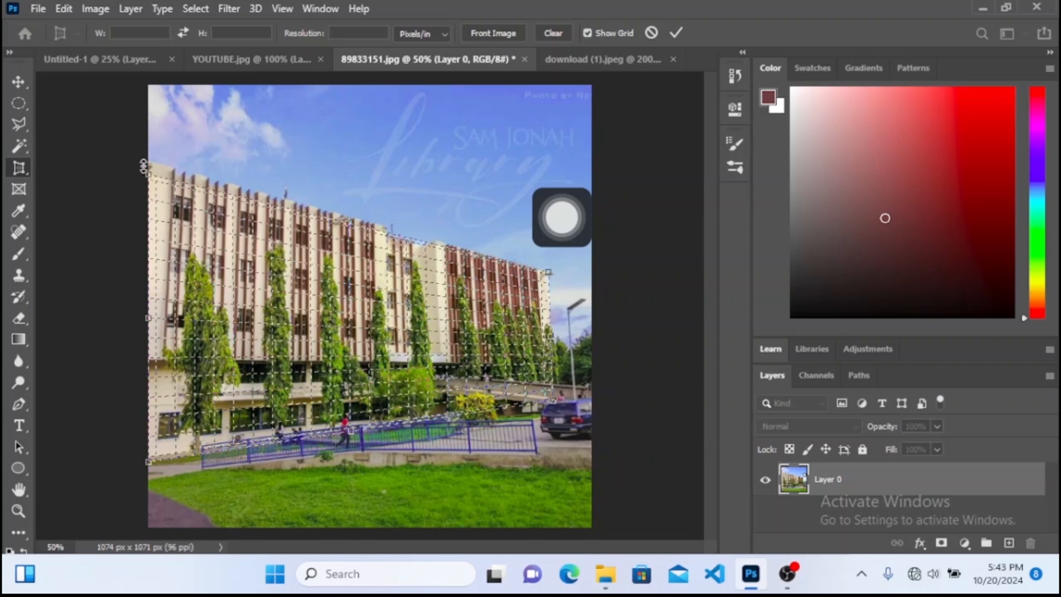
{"action": "left_click", "coordinate": [678, 33]}
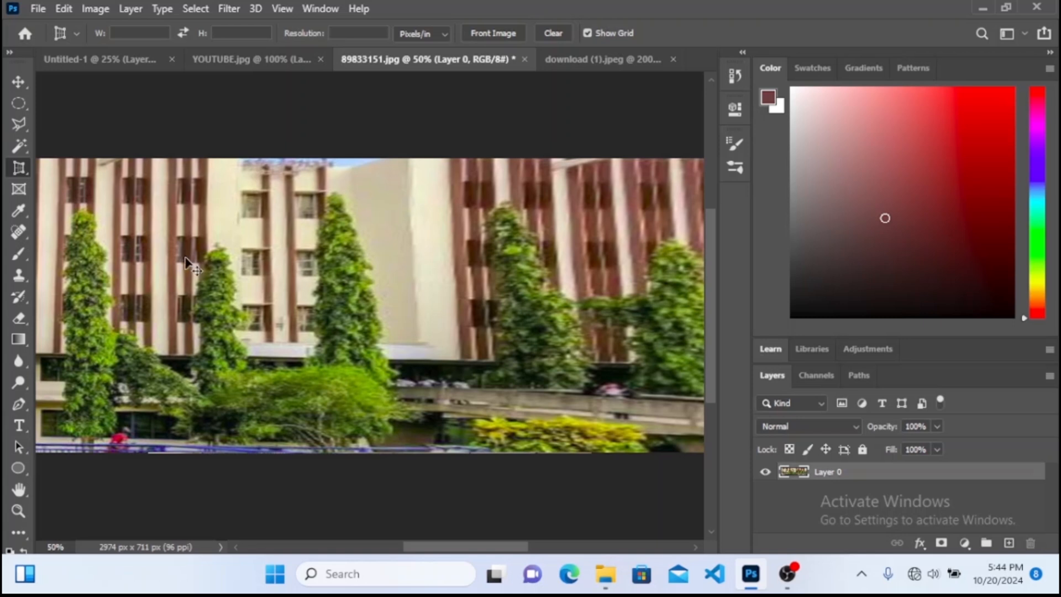
{"action": "key", "text": "ctrl+z"}
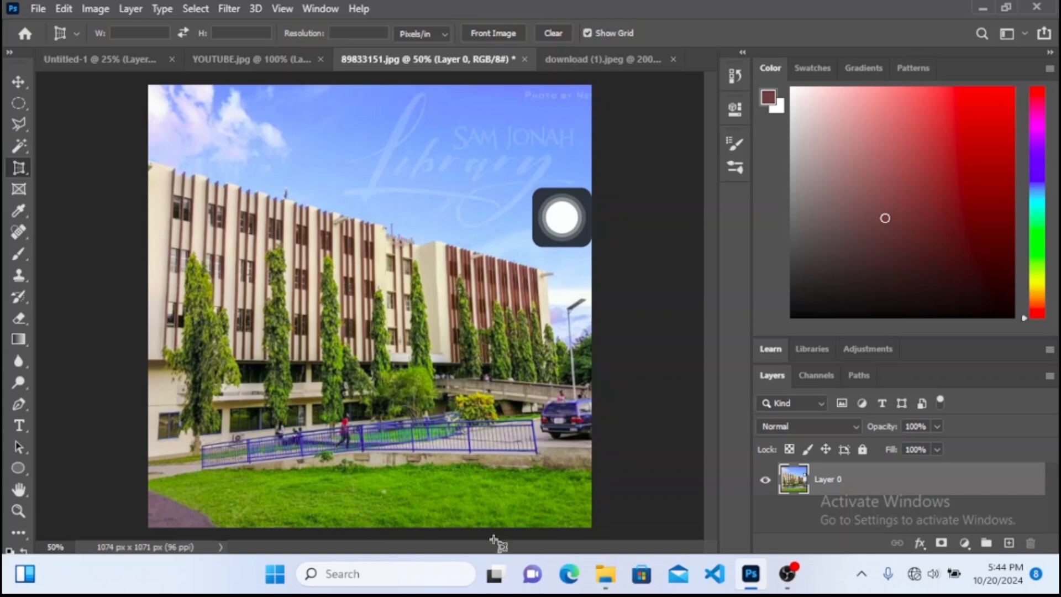
- Draw a square of about 556 × 556 px beside the location pin in Untitled-1 with the Rectangle Tool
{"action": "left_click", "coordinate": [21, 191]}
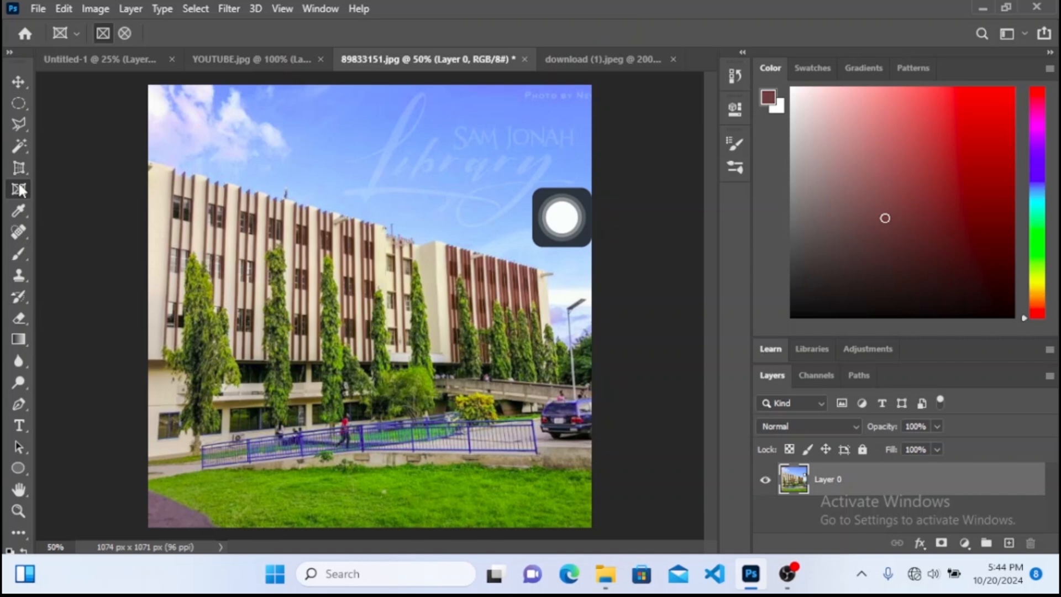
{"action": "left_click", "coordinate": [74, 60]}
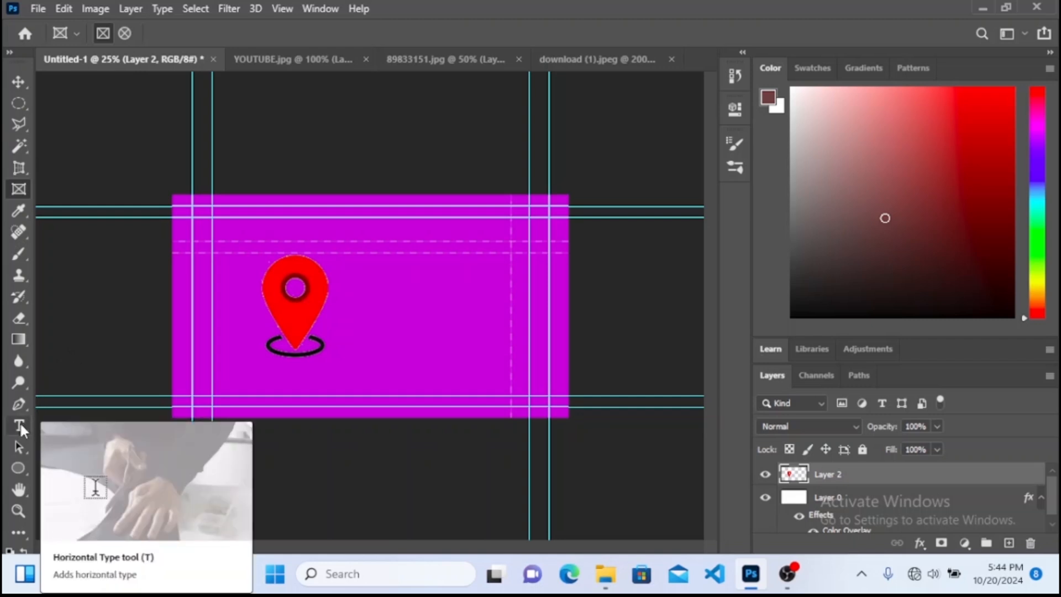
{"action": "left_click", "coordinate": [22, 468]}
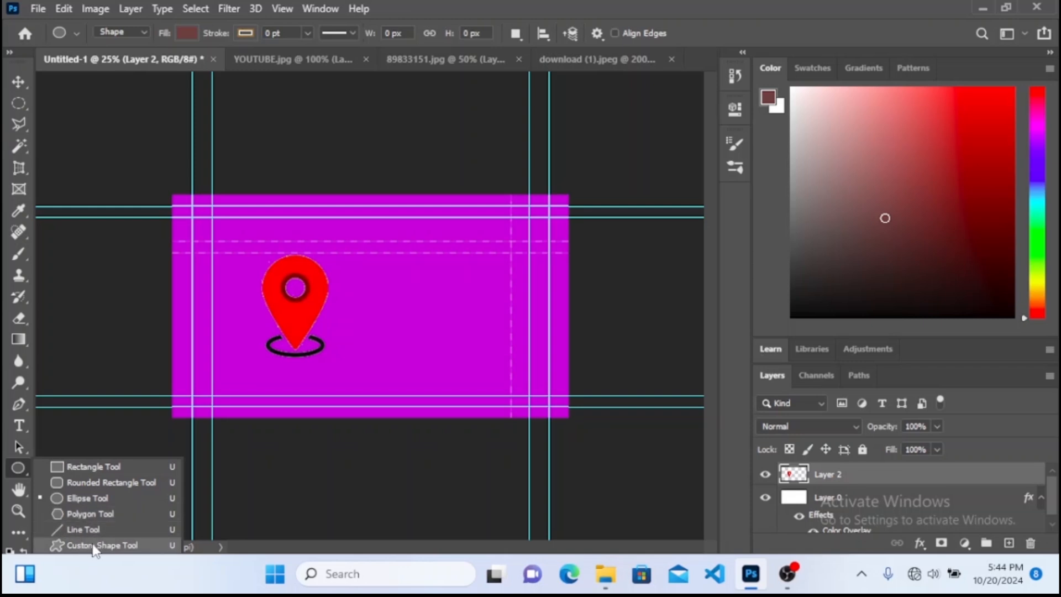
{"action": "left_click", "coordinate": [89, 468]}
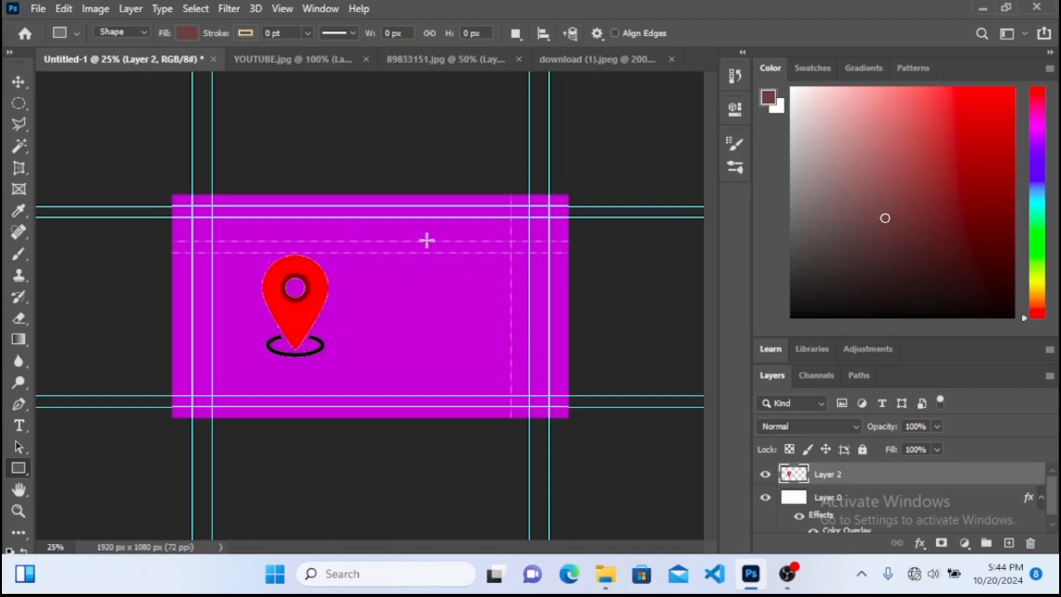
{"action": "left_click", "coordinate": [390, 251]}
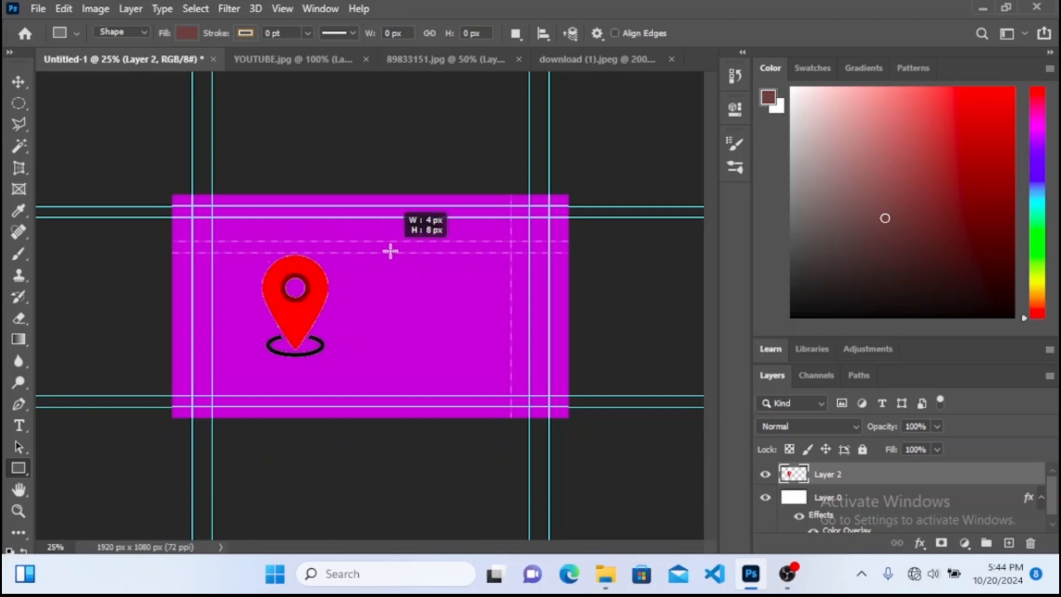
{"action": "left_click", "coordinate": [612, 232]}
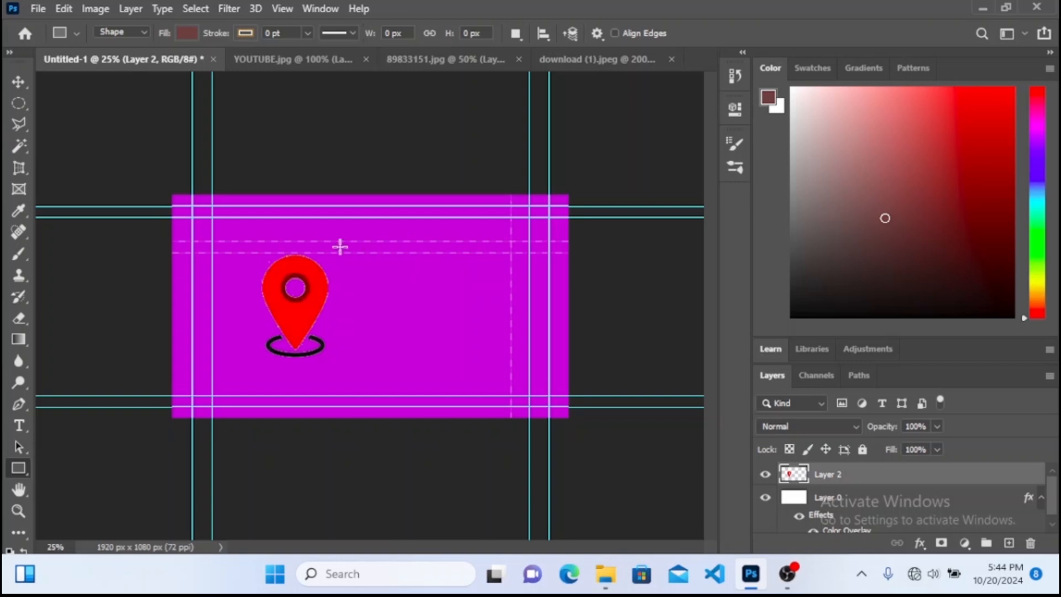
{"action": "left_click_drag", "start_coordinate": [340, 248], "coordinate": [543, 363]}
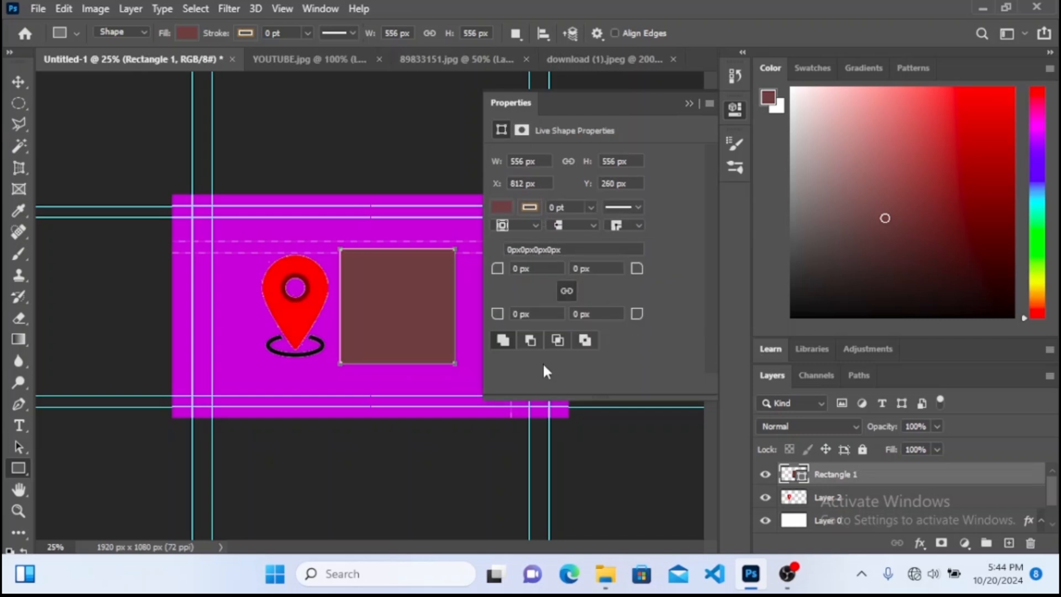
- Dismiss the shape's properties and delete the square beside the location pin
{"action": "left_click", "coordinate": [688, 103]}
{"action": "left_click", "coordinate": [689, 104]}
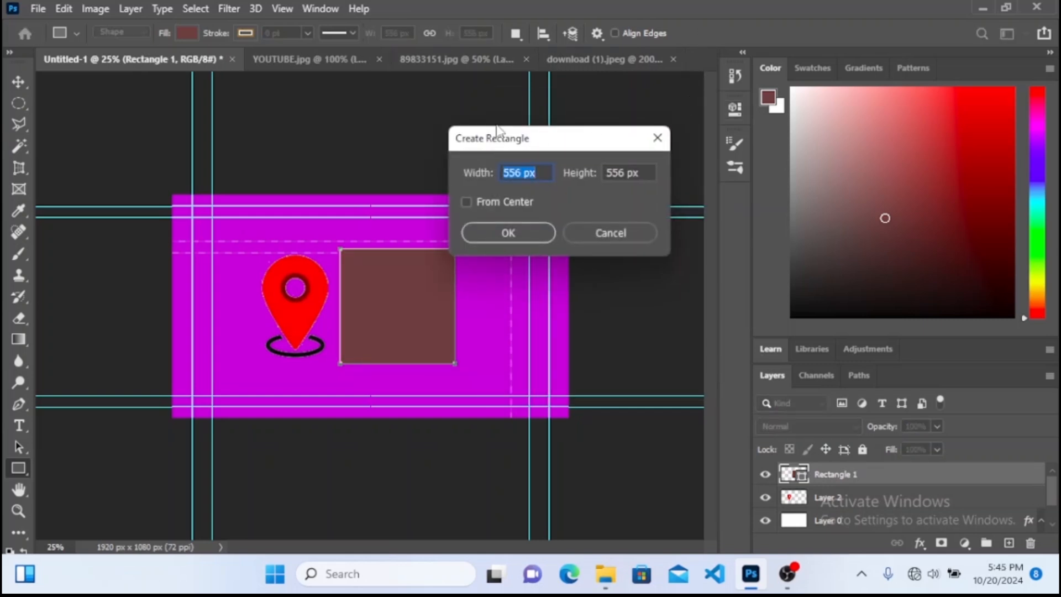
{"action": "left_click", "coordinate": [606, 227]}
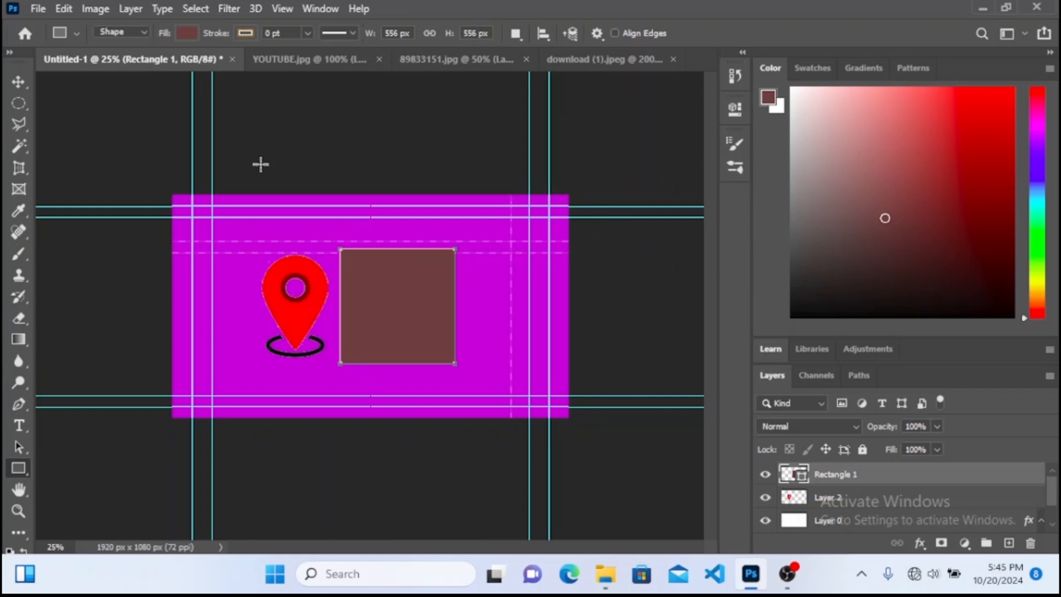
{"action": "key", "text": "Delete"}
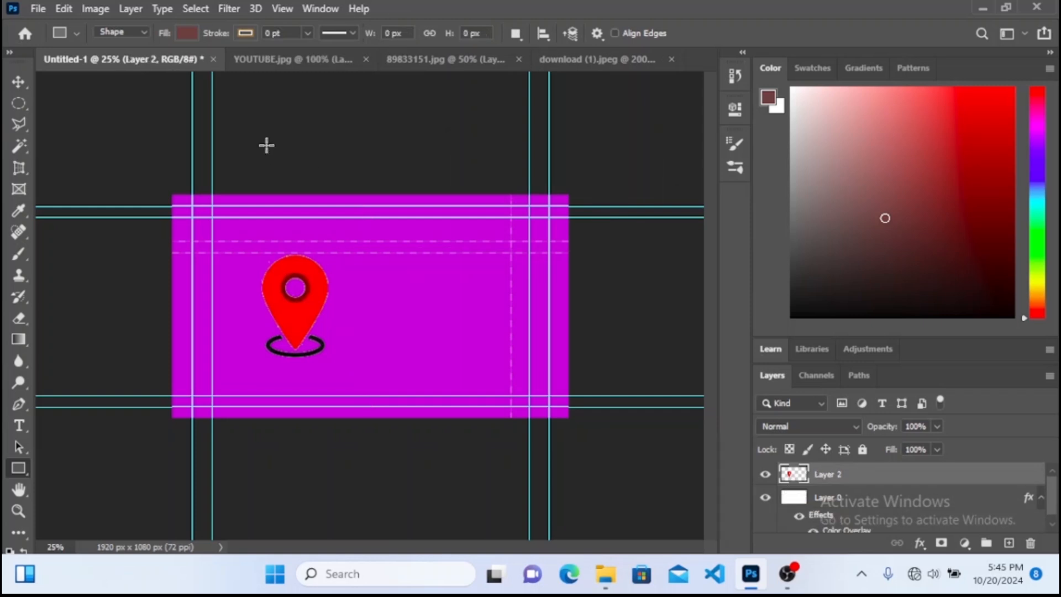
- Draw a rounded square of about 552 × 552 px with 10 px corners beside the location pin, and undo it
{"action": "left_click", "coordinate": [21, 468]}
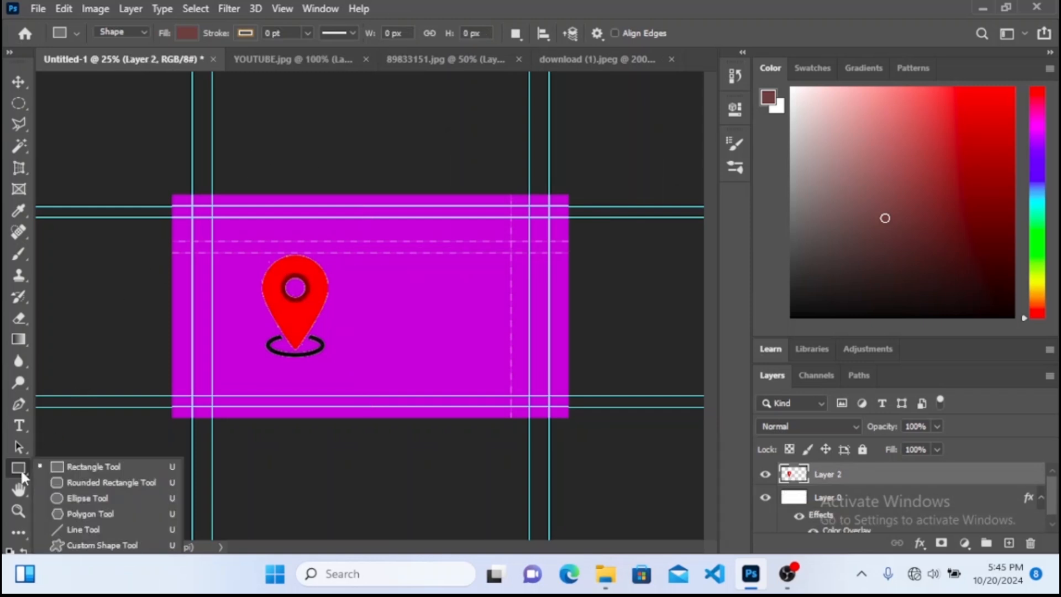
{"action": "left_click", "coordinate": [97, 486]}
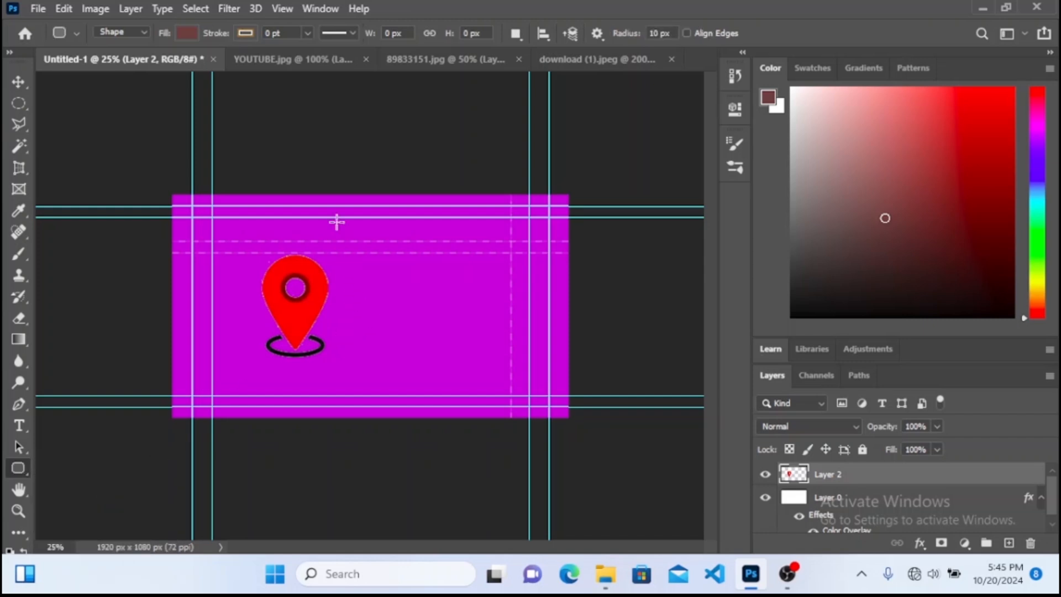
{"action": "left_click_drag", "start_coordinate": [335, 253], "coordinate": [561, 367]}
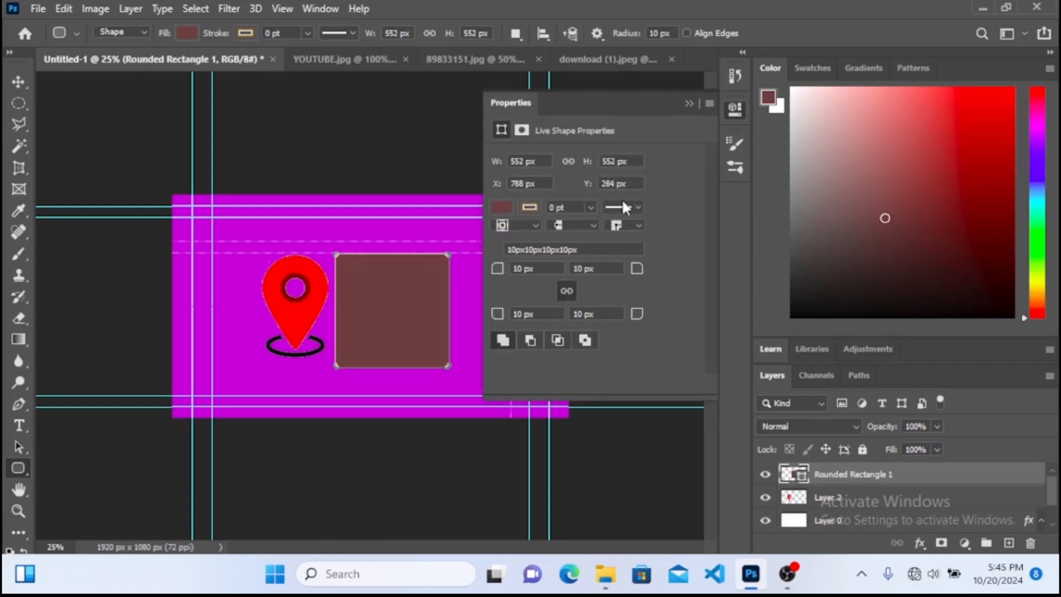
{"action": "key", "text": "ctrl+z"}
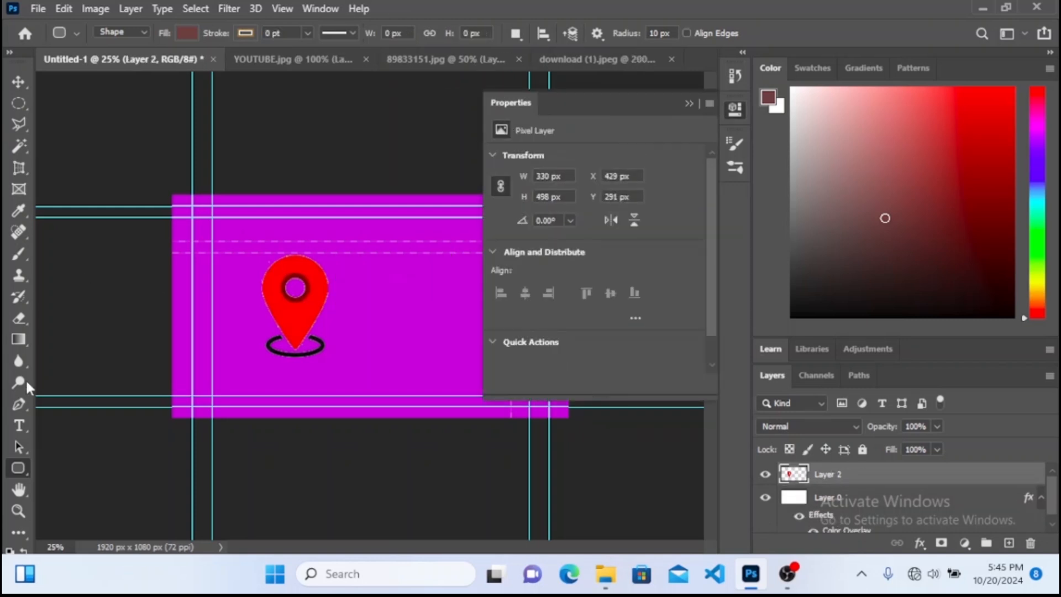
- Draw a rounded square of about 444 × 444 px with 10 px corners beside the location pin using the Rounded Rectangle Tool
{"action": "right_click", "coordinate": [29, 461]}
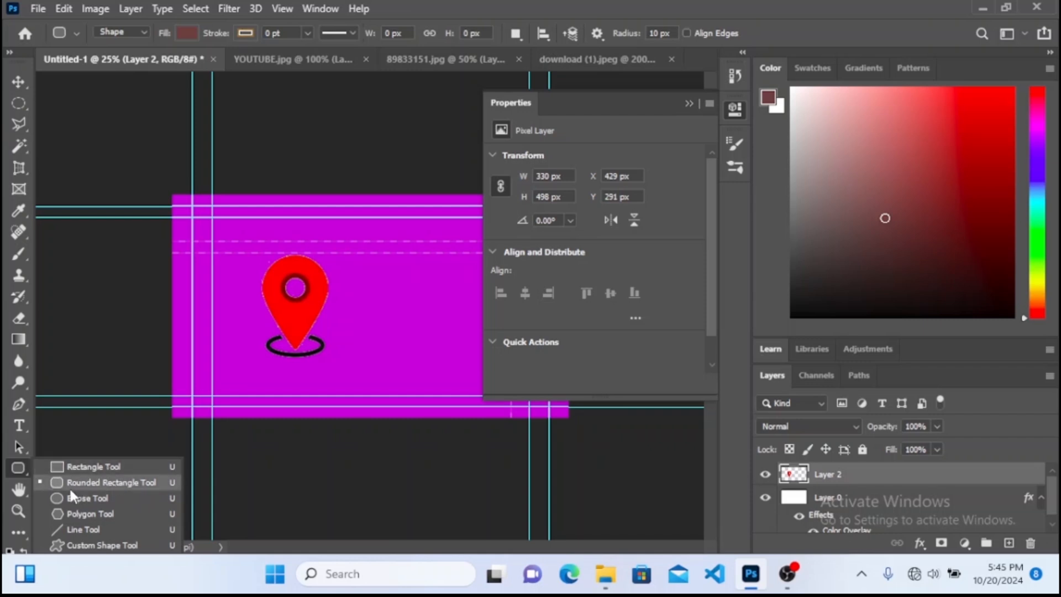
{"action": "left_click", "coordinate": [95, 482]}
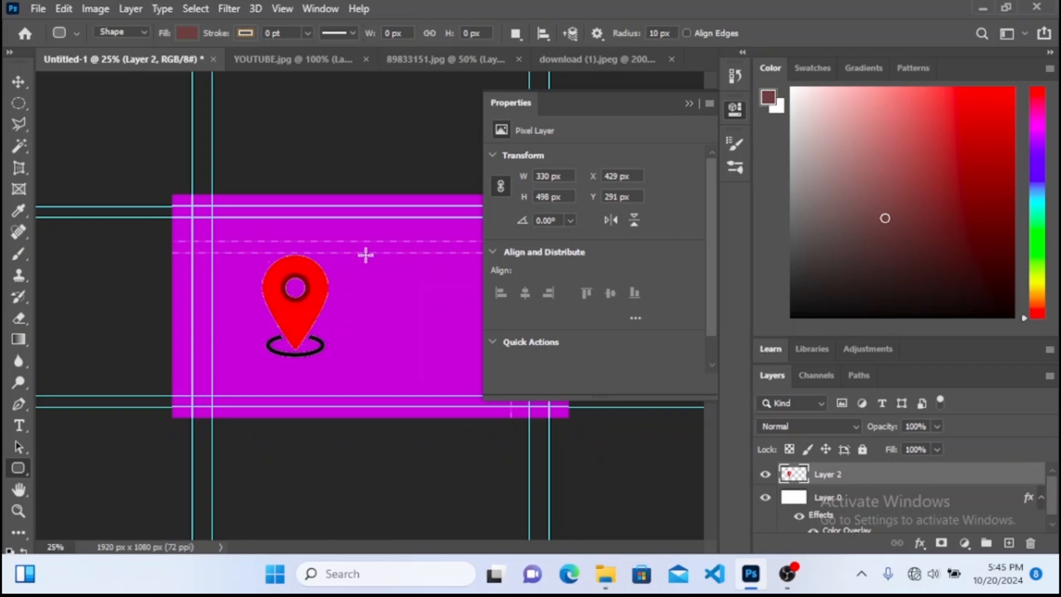
{"action": "left_click_drag", "start_coordinate": [365, 254], "coordinate": [463, 346]}
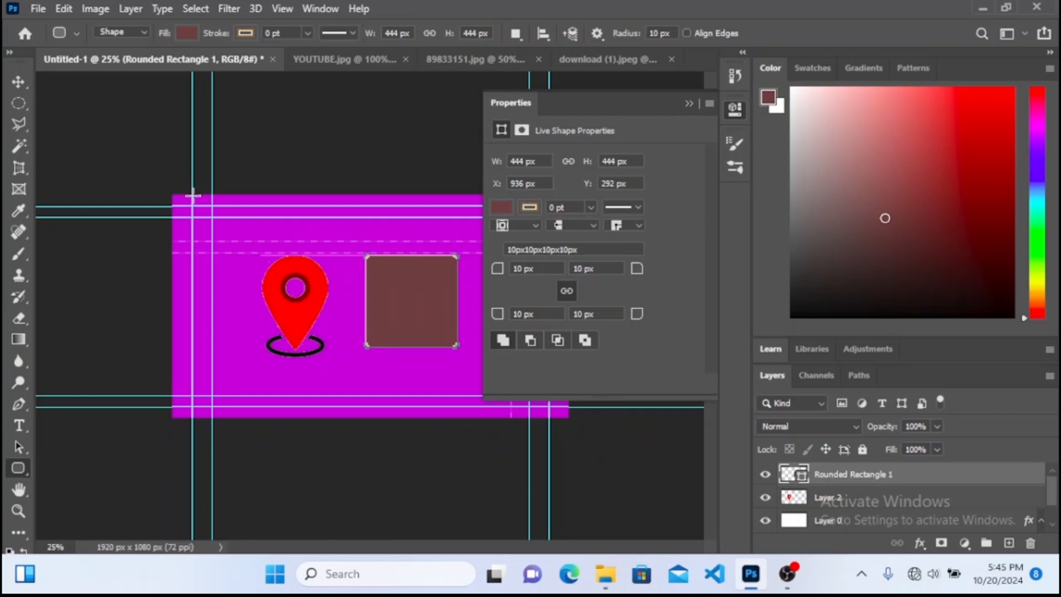
- Move the rounded square up and left to about X 759 px, Y 108 px, and deselect it
{"action": "left_click", "coordinate": [21, 82]}
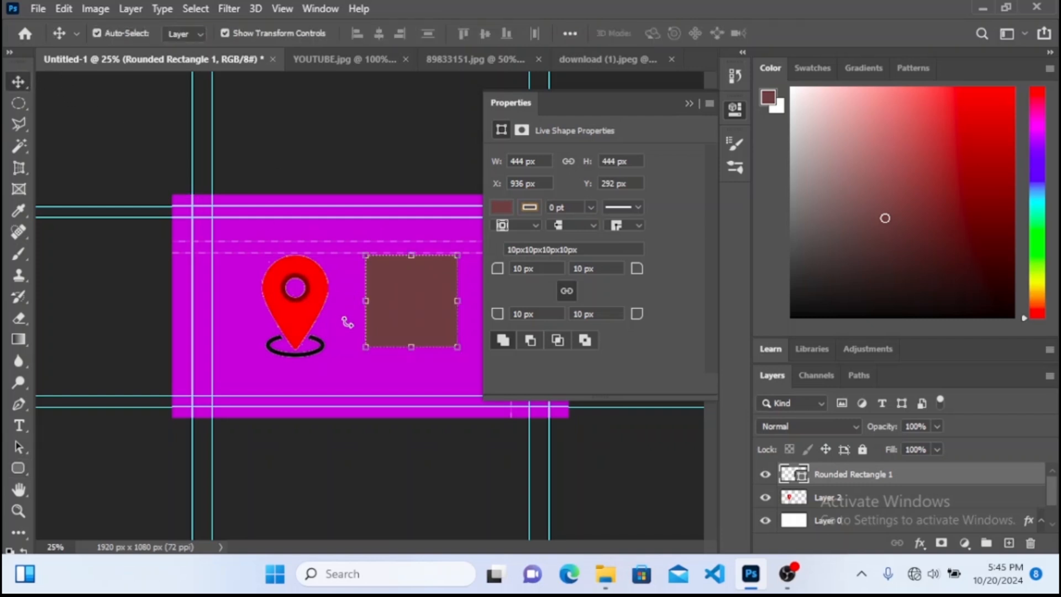
{"action": "key", "text": "ctrl+t"}
{"action": "left_click_drag", "start_coordinate": [424, 329], "coordinate": [391, 290]}
{"action": "key", "text": "Return"}
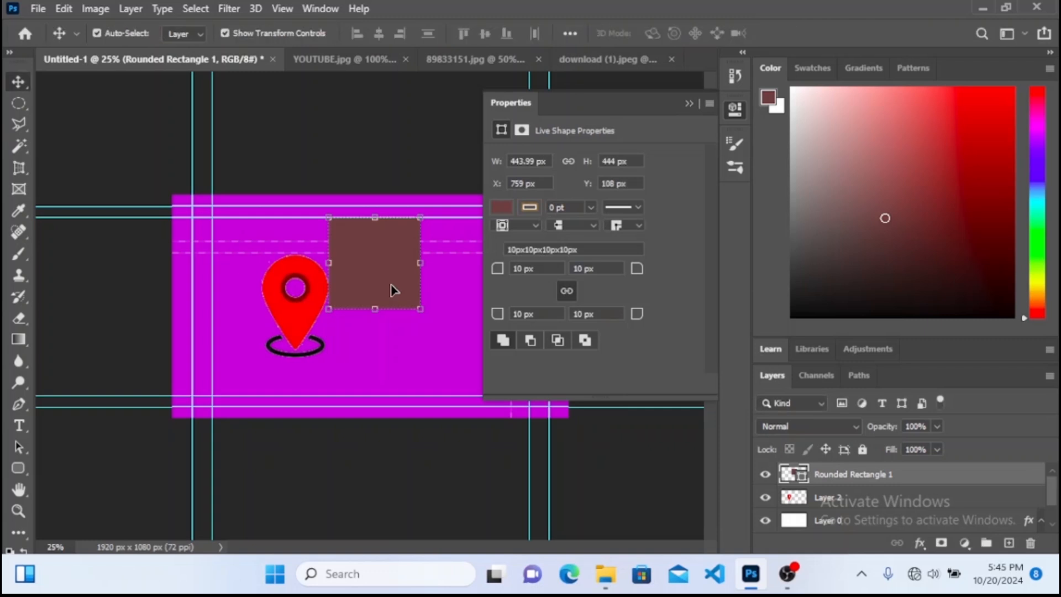
{"action": "left_click", "coordinate": [411, 338]}
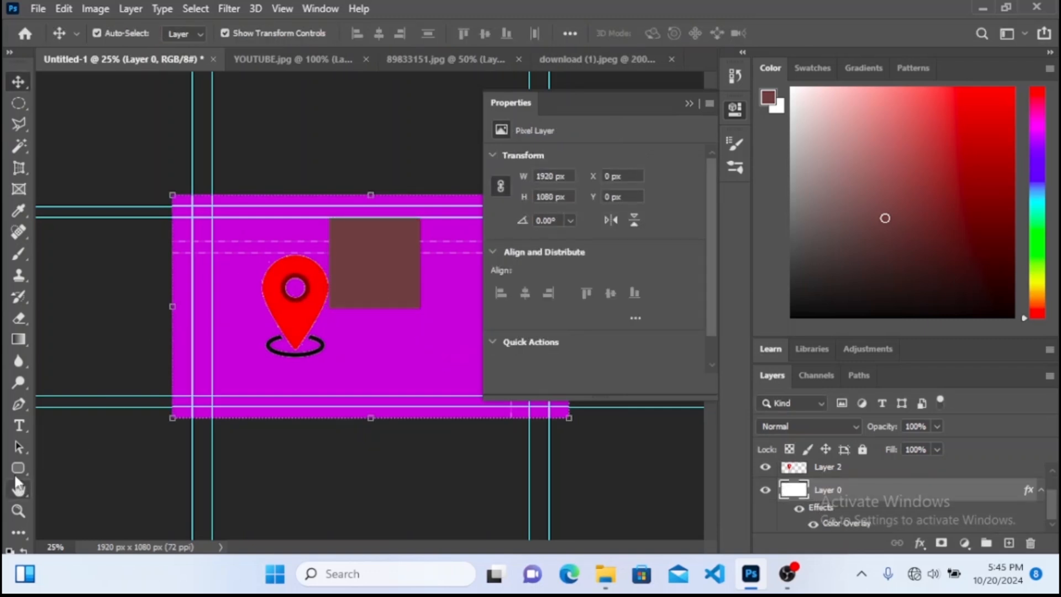
- Draw a sharp-cornered square of about 396 × 396 px to the right of the rounded square with the Rectangle Tool
{"action": "left_click", "coordinate": [18, 467]}
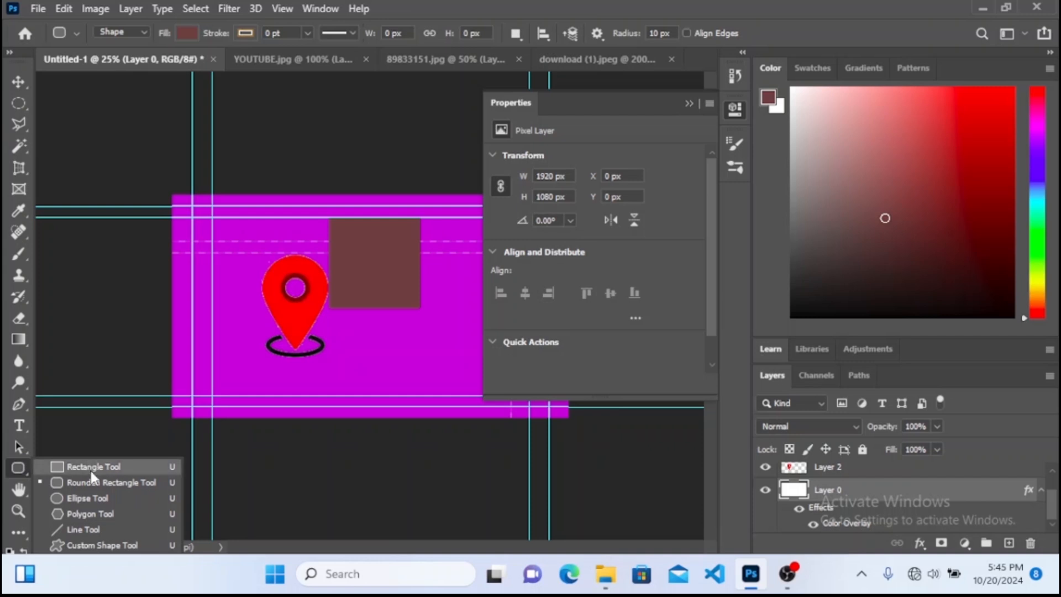
{"action": "left_click", "coordinate": [91, 469]}
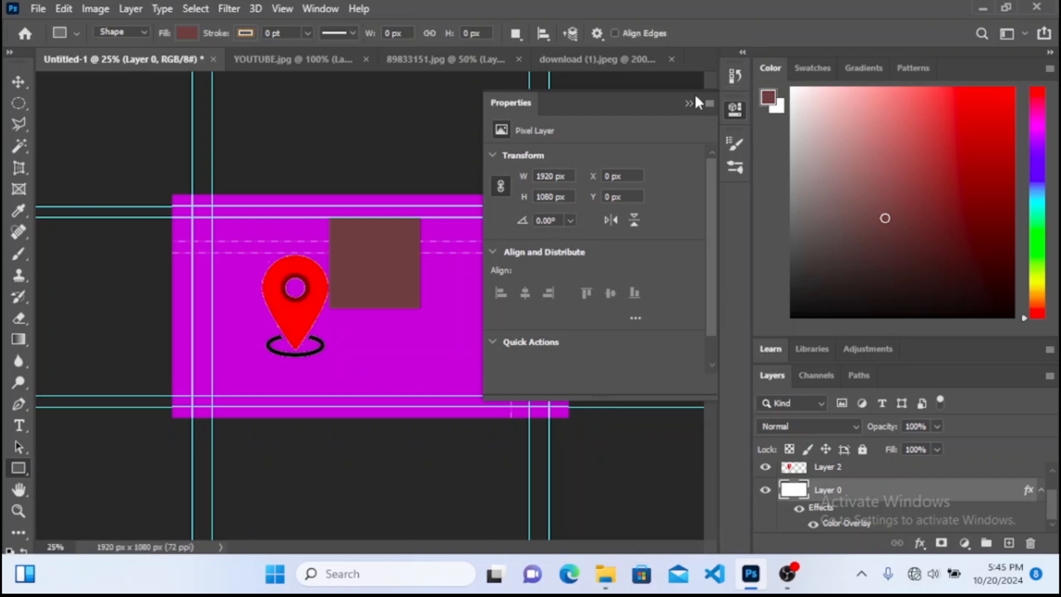
{"action": "left_click", "coordinate": [688, 102]}
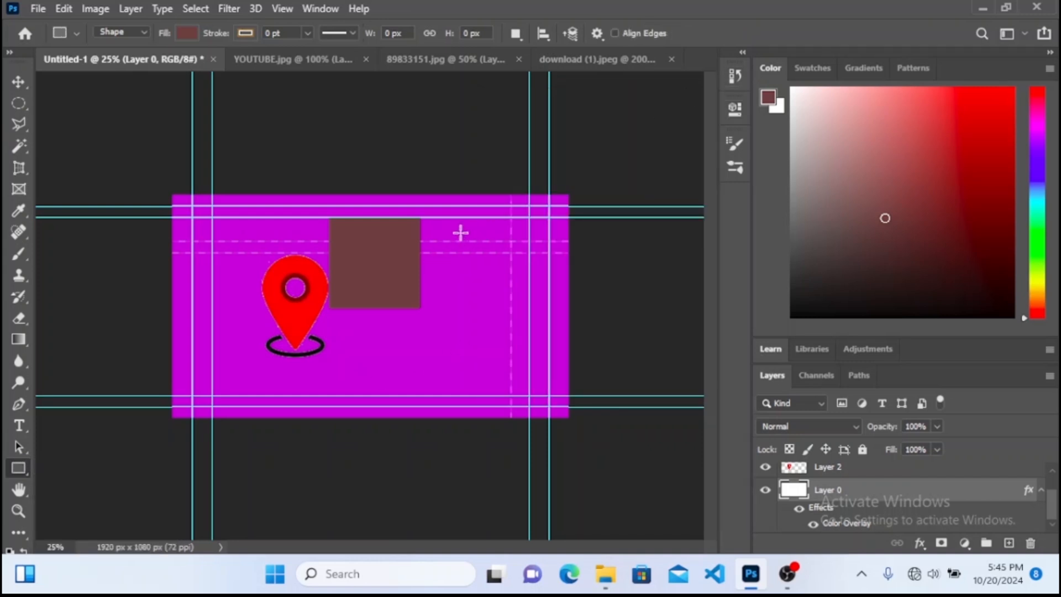
{"action": "left_click_drag", "start_coordinate": [459, 231], "coordinate": [541, 376]}
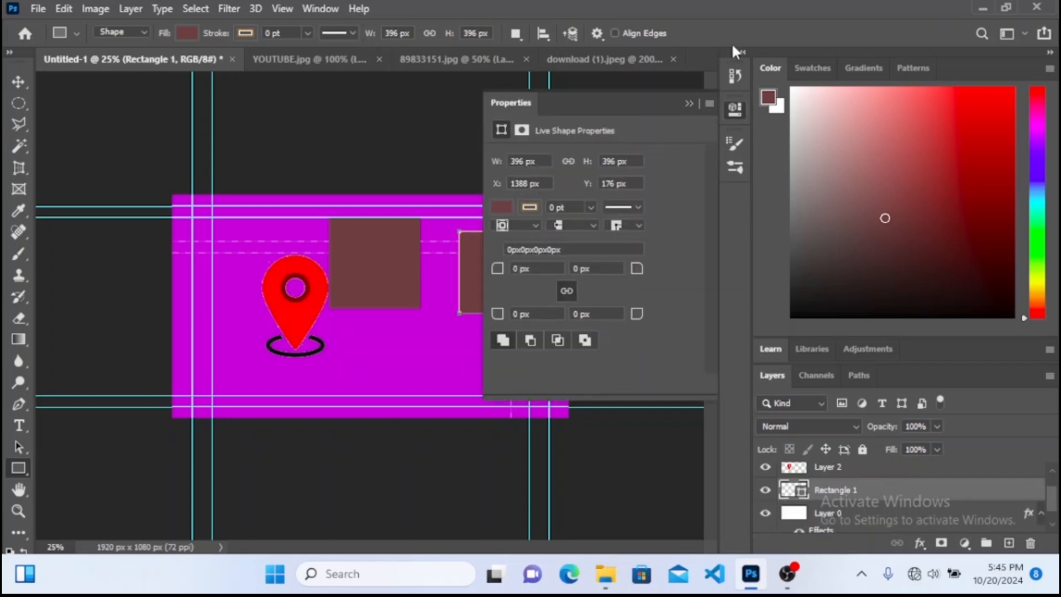
{"action": "left_click", "coordinate": [688, 103]}
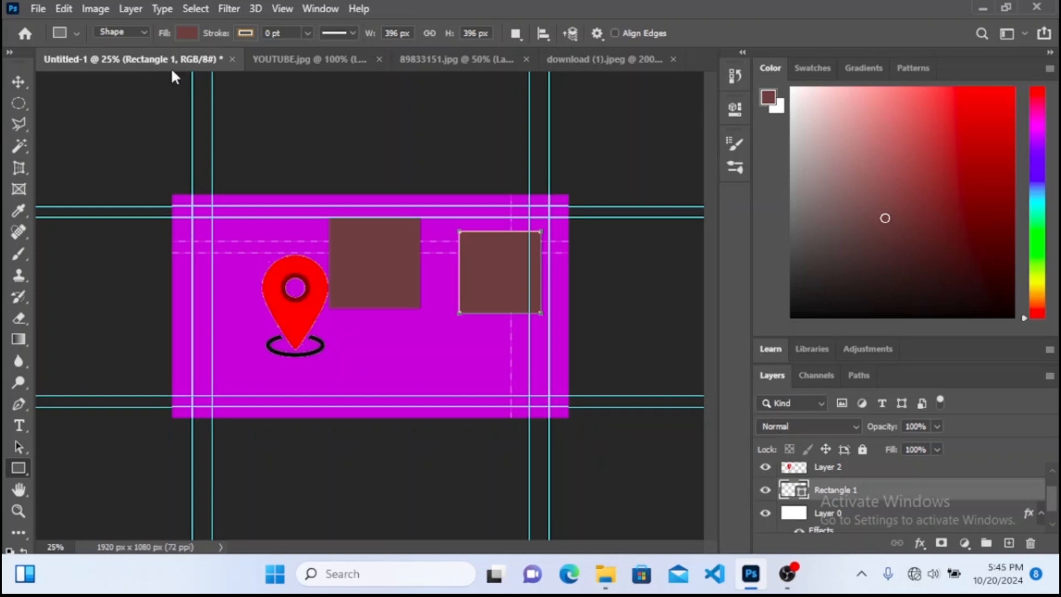
- Deselect the new square and examine the corners of the two squares up close
{"action": "left_click", "coordinate": [21, 79]}
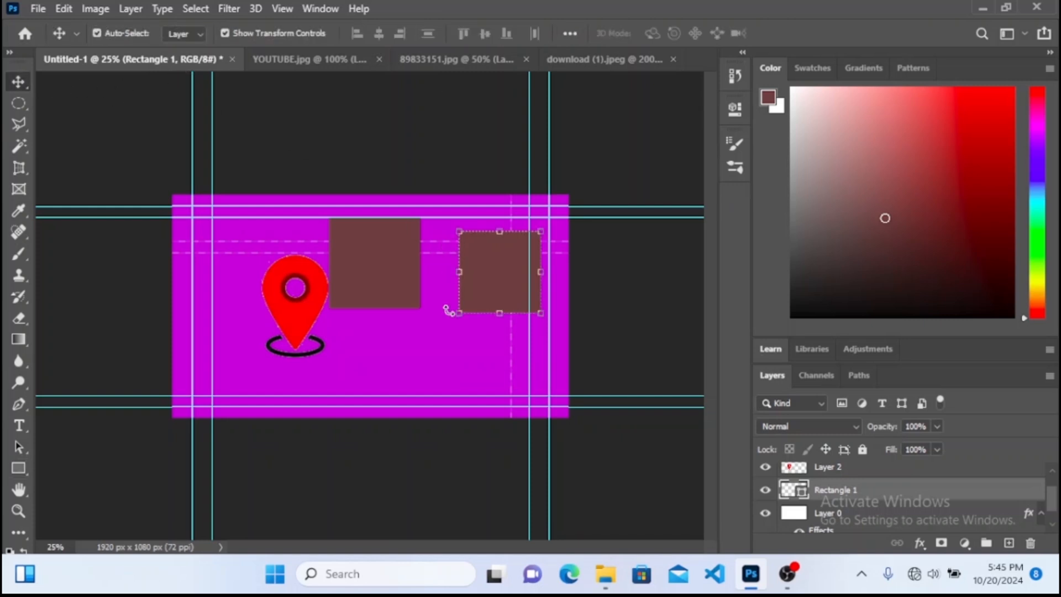
{"action": "left_click", "coordinate": [433, 344]}
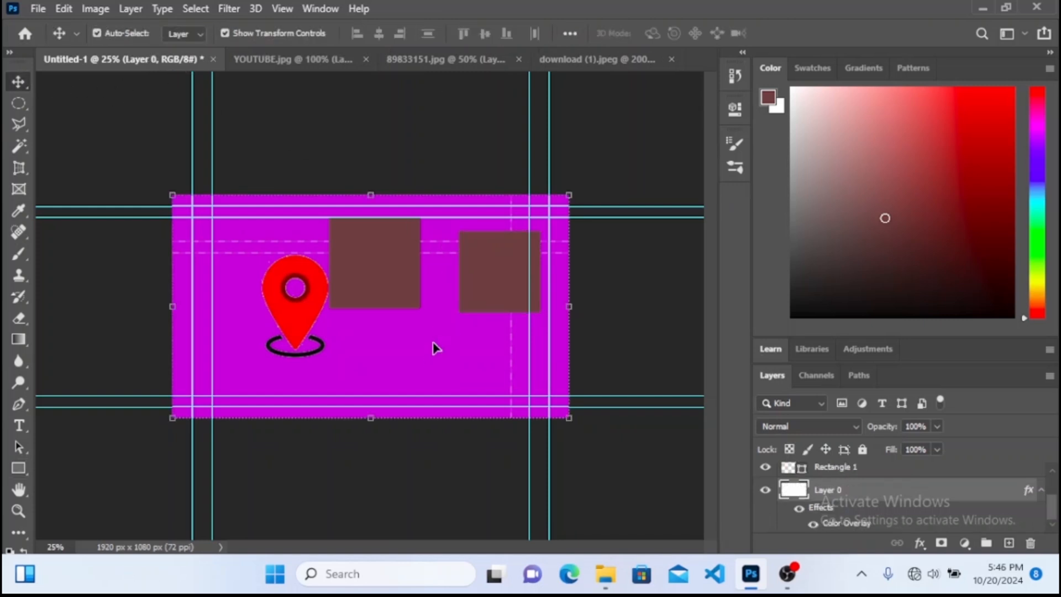
{"action": "key", "text": "ctrl+plus"}
{"action": "key", "text": "ctrl+plus"}
{"action": "key", "text": "ctrl+plus"}
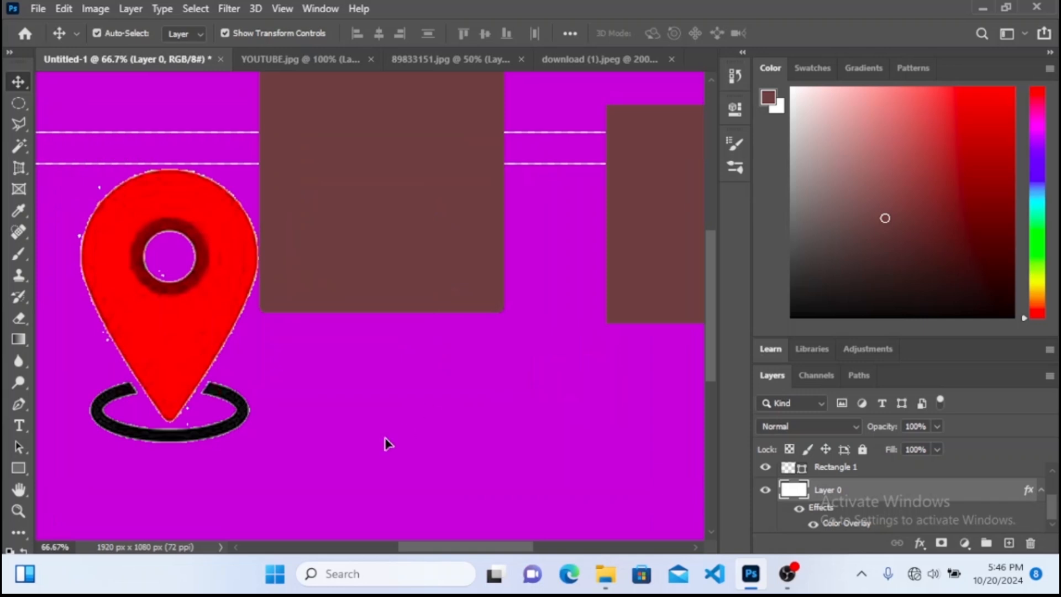
{"action": "left_click_drag", "start_coordinate": [476, 546], "coordinate": [513, 540]}
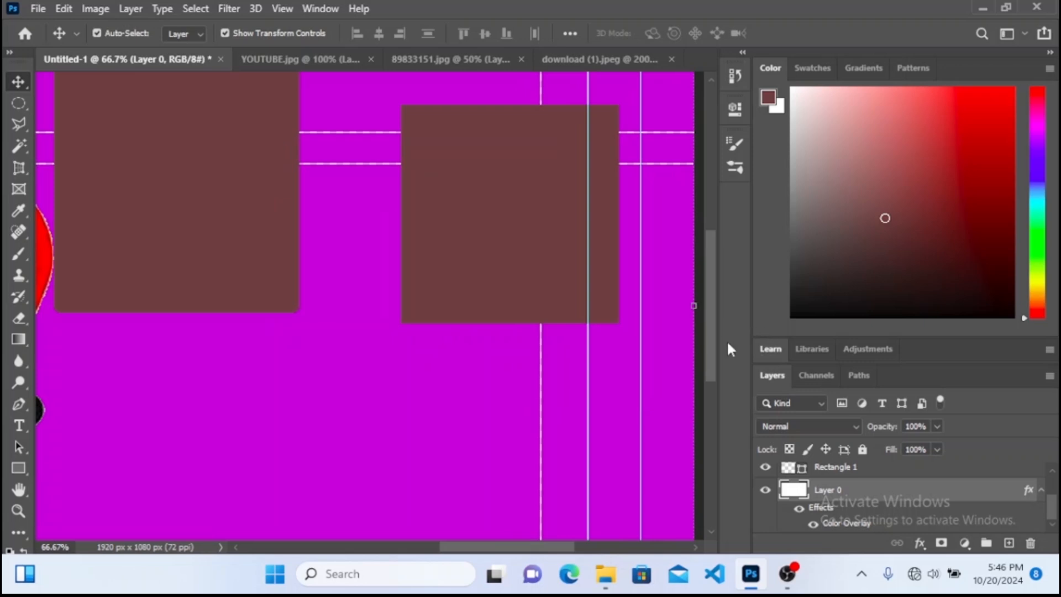
{"action": "left_click_drag", "start_coordinate": [711, 332], "coordinate": [711, 314]}
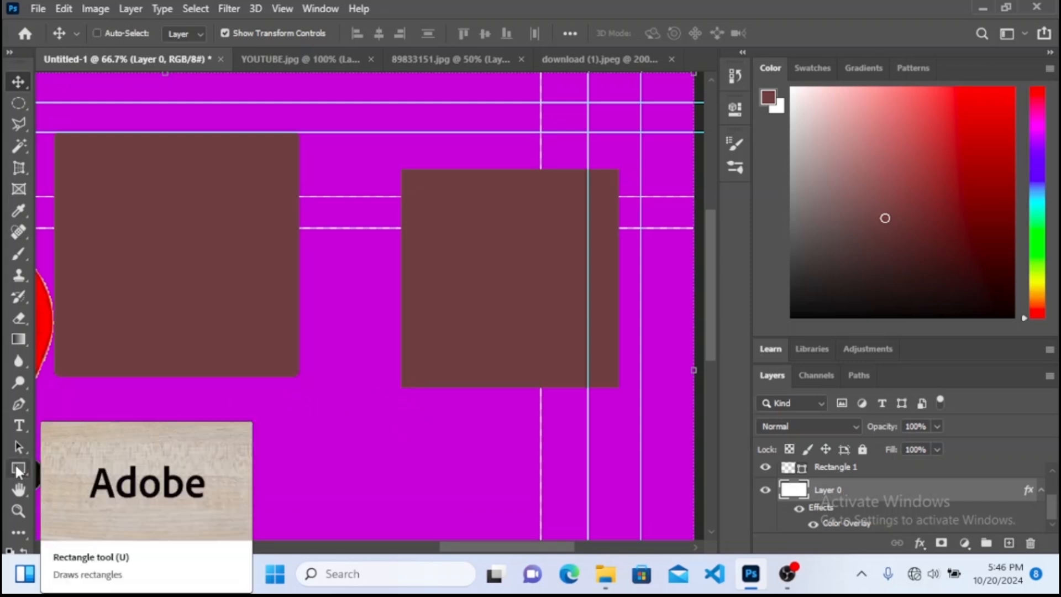
- Undo the accidental deletion of the background layer and delete the rounded square
{"action": "key", "text": "Delete"}
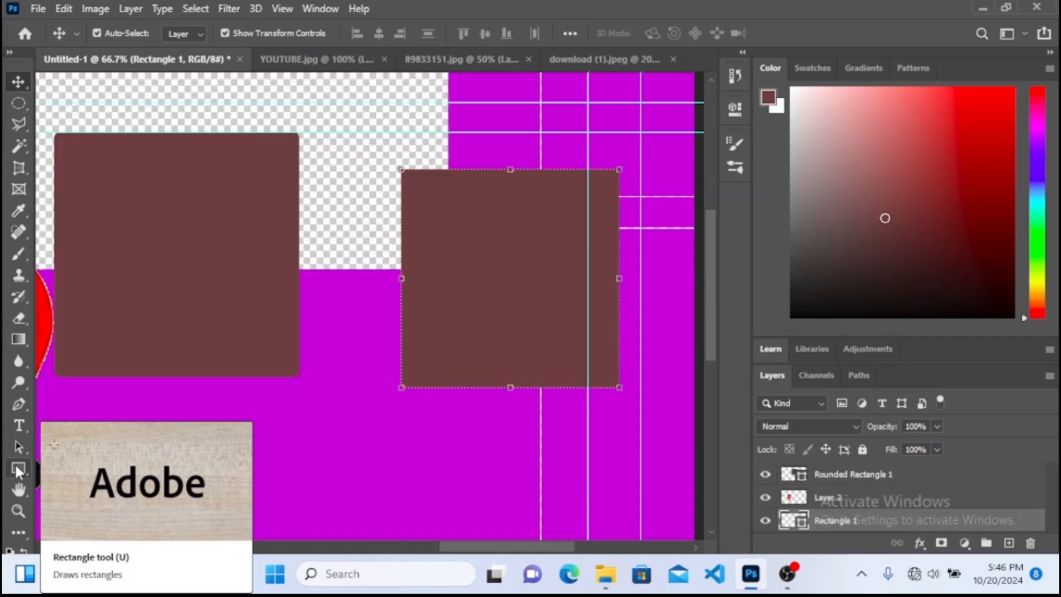
{"action": "key", "text": "ctrl+z"}
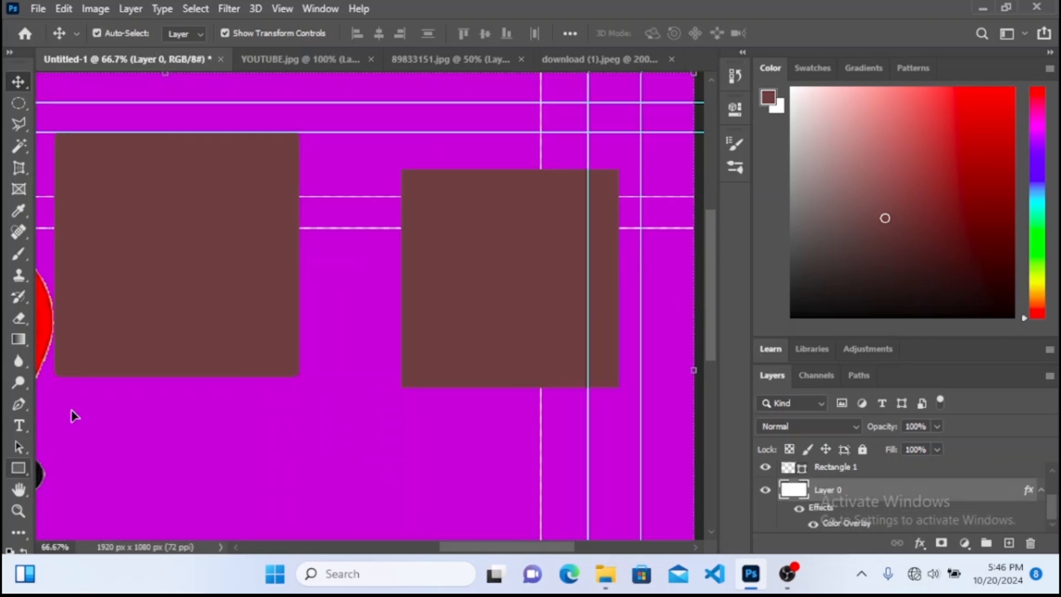
{"action": "left_click", "coordinate": [277, 220]}
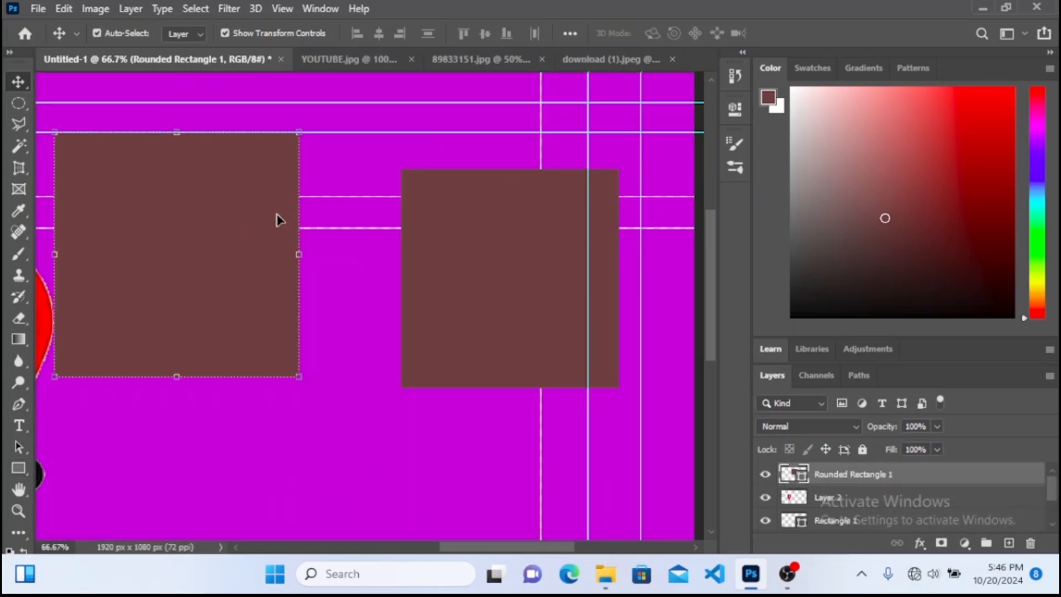
{"action": "key", "text": "Delete"}
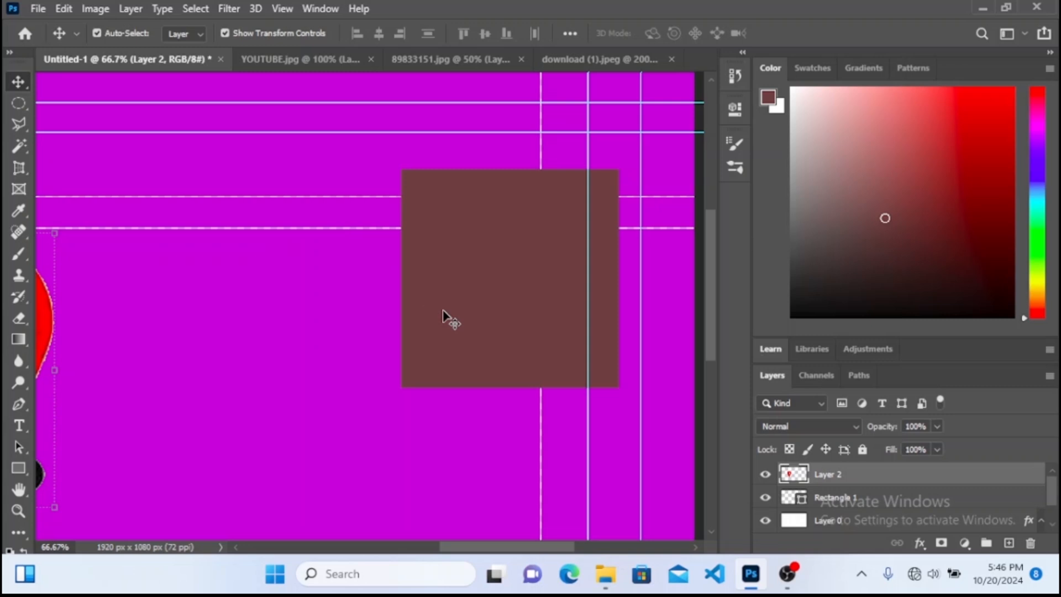
- Hide and restore the transform controls on the remaining square, and delete the square
{"action": "left_click", "coordinate": [476, 312]}
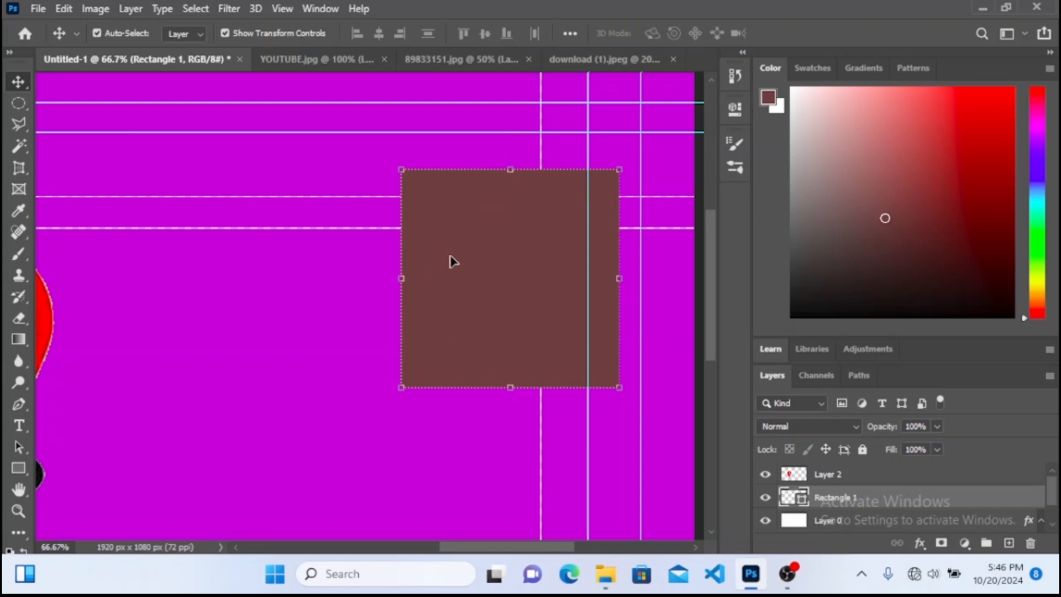
{"action": "left_click", "coordinate": [224, 33]}
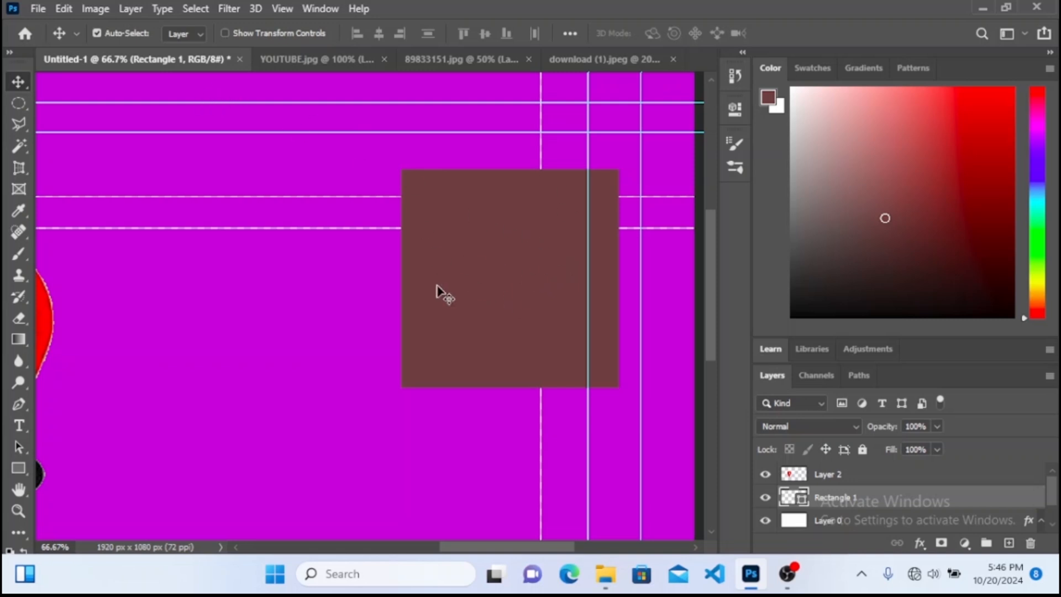
{"action": "left_click", "coordinate": [225, 34]}
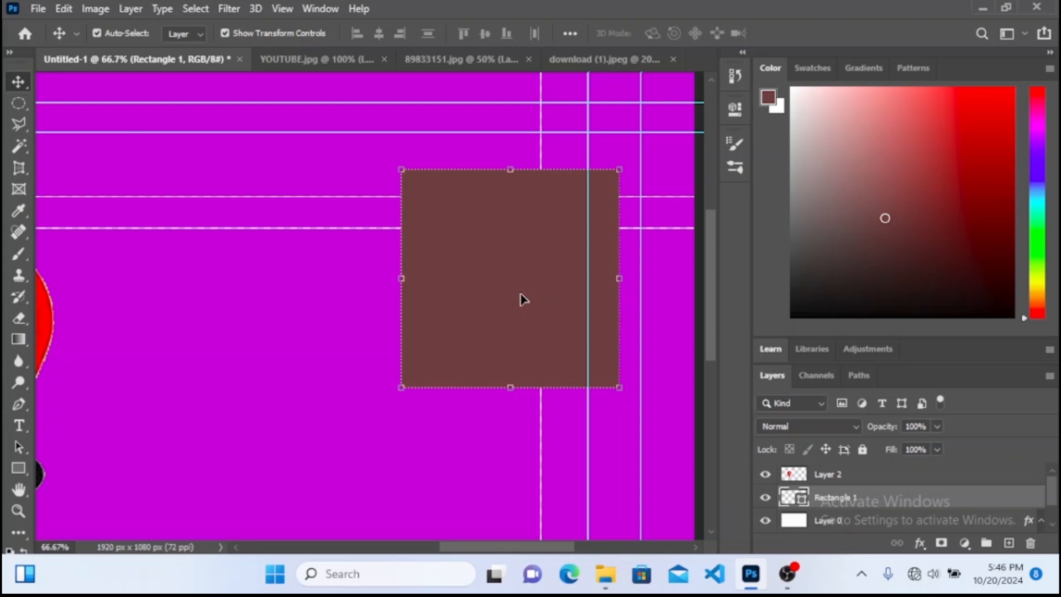
{"action": "key", "text": "Delete"}
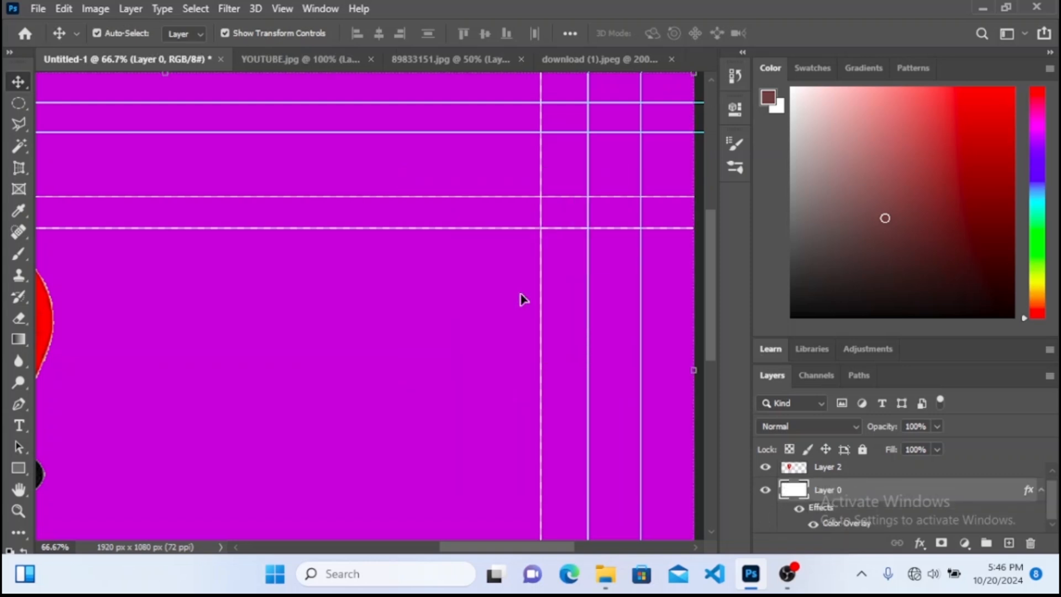
- Draw a rectangle of about 651 × 258 px beside the location pin with the Rectangle Tool, and delete it
{"action": "left_click", "coordinate": [19, 468]}
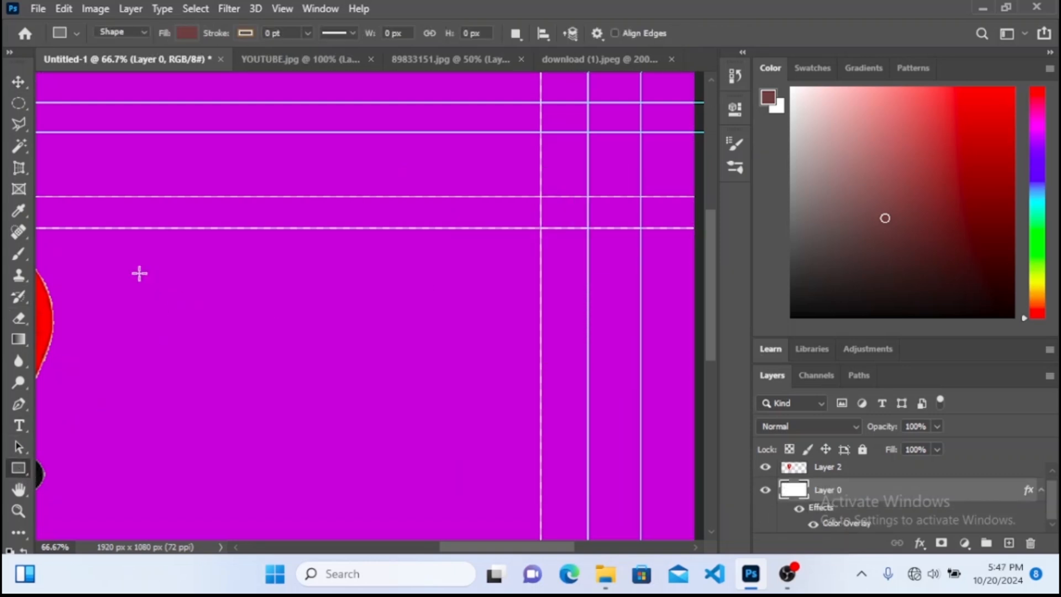
{"action": "left_click_drag", "start_coordinate": [111, 267], "coordinate": [470, 408]}
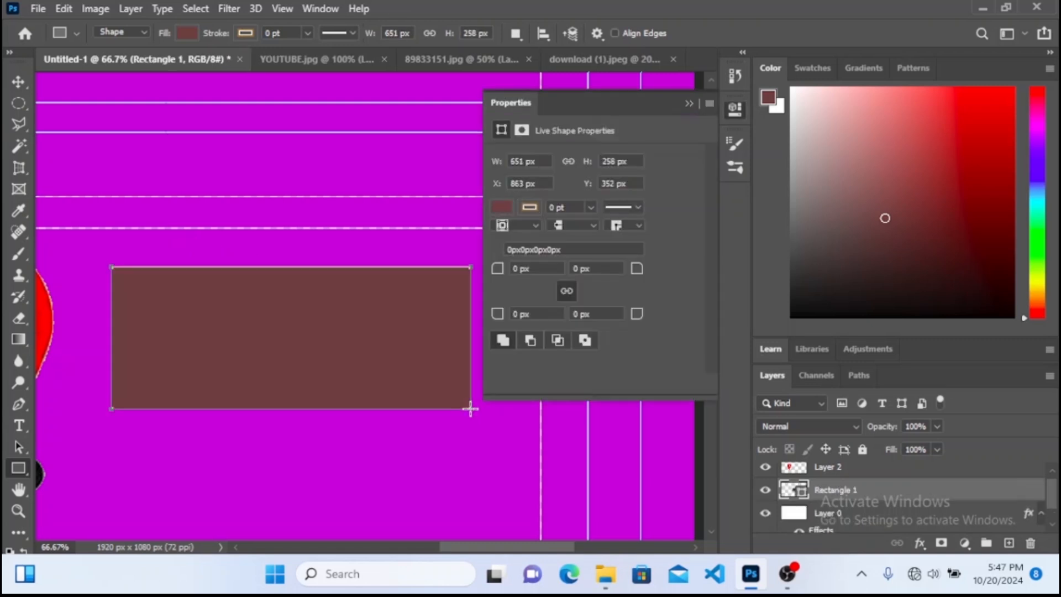
{"action": "left_click", "coordinate": [17, 76]}
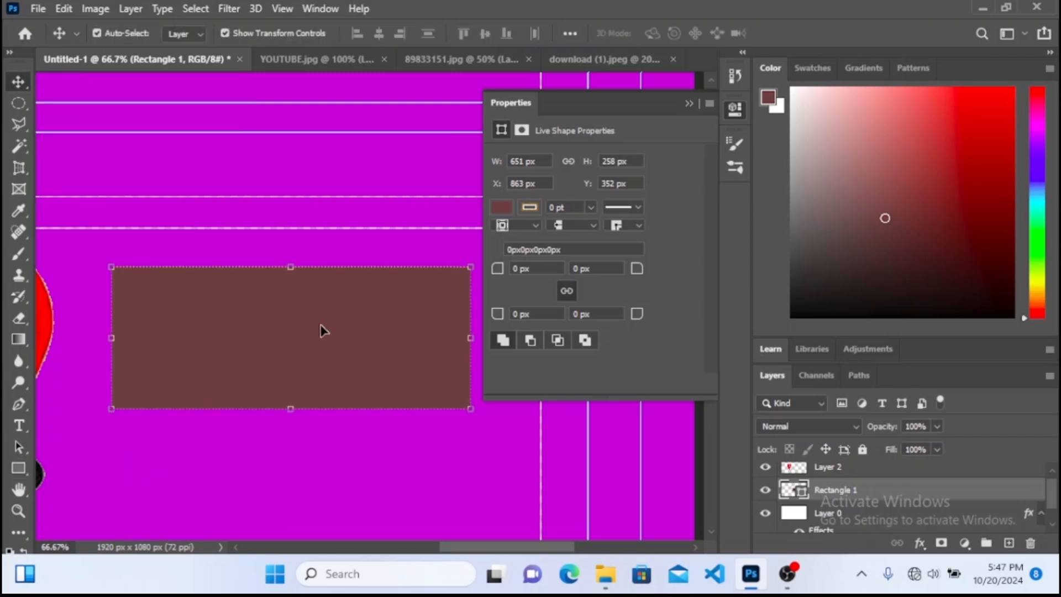
{"action": "key", "text": "Delete"}
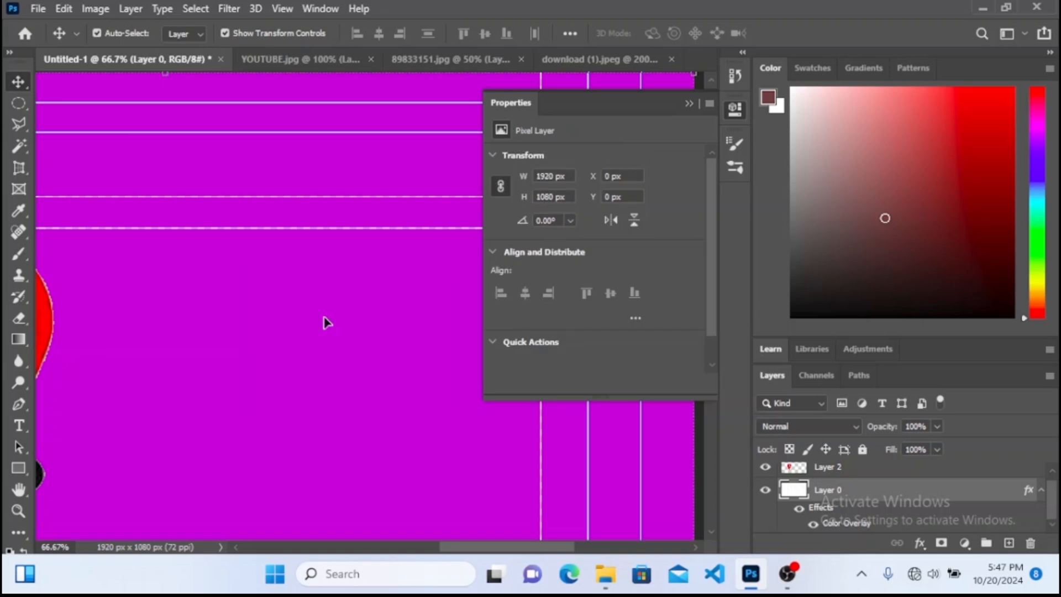
- Draw an oval of about 542 × 355 px beside the location pin with the Ellipse Tool, and delete it
{"action": "left_click", "coordinate": [30, 466]}
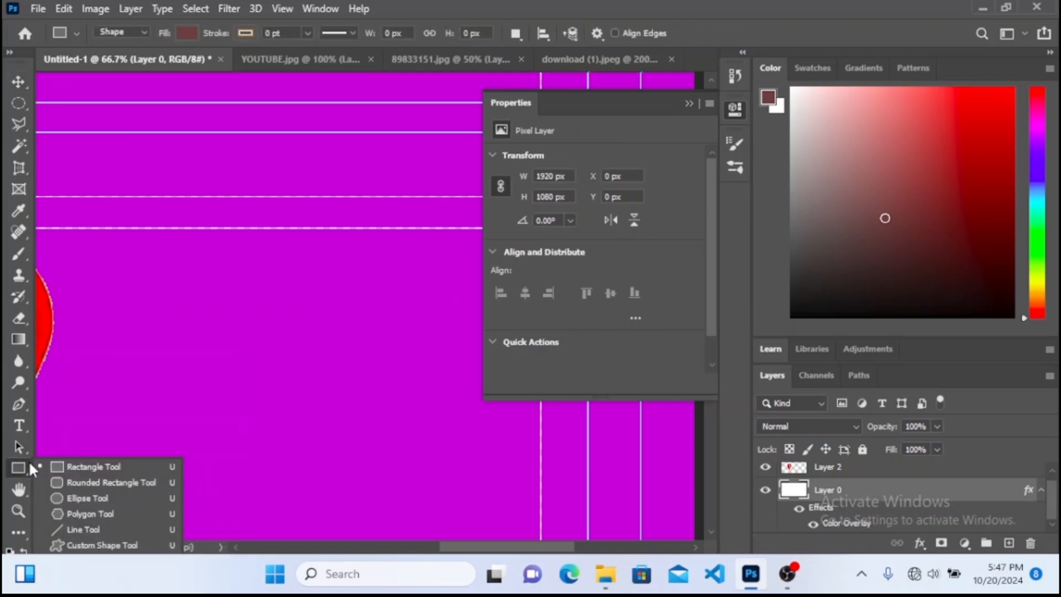
{"action": "left_click", "coordinate": [84, 498]}
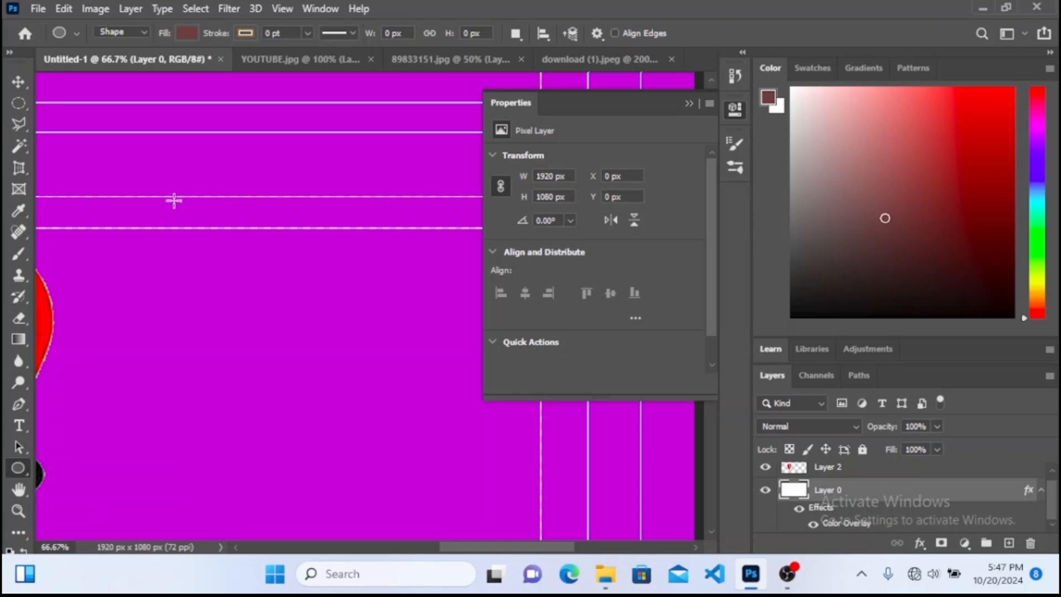
{"action": "left_click_drag", "start_coordinate": [135, 221], "coordinate": [434, 415]}
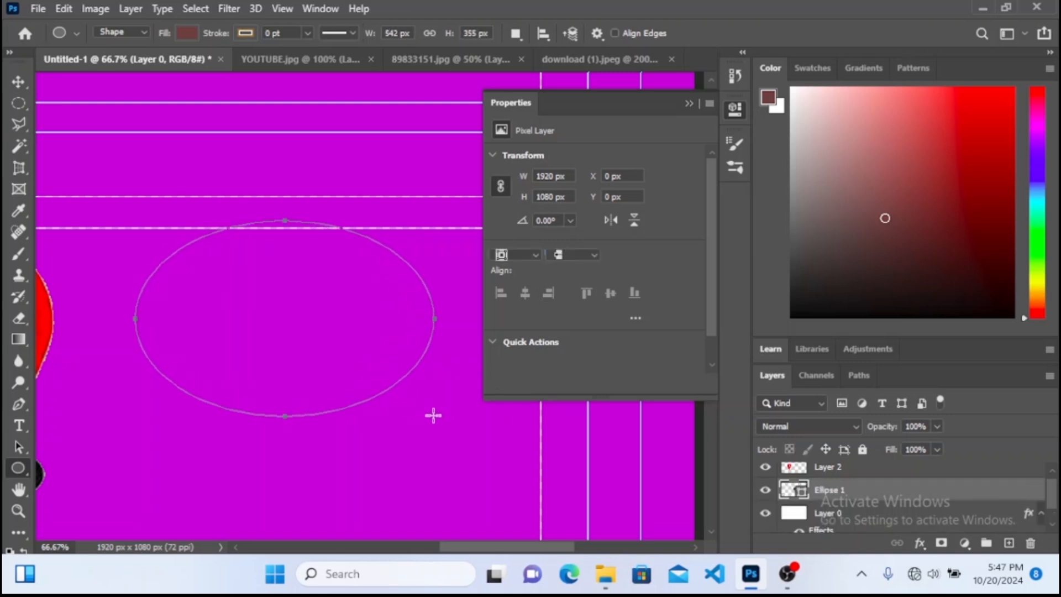
{"action": "left_click", "coordinate": [19, 82]}
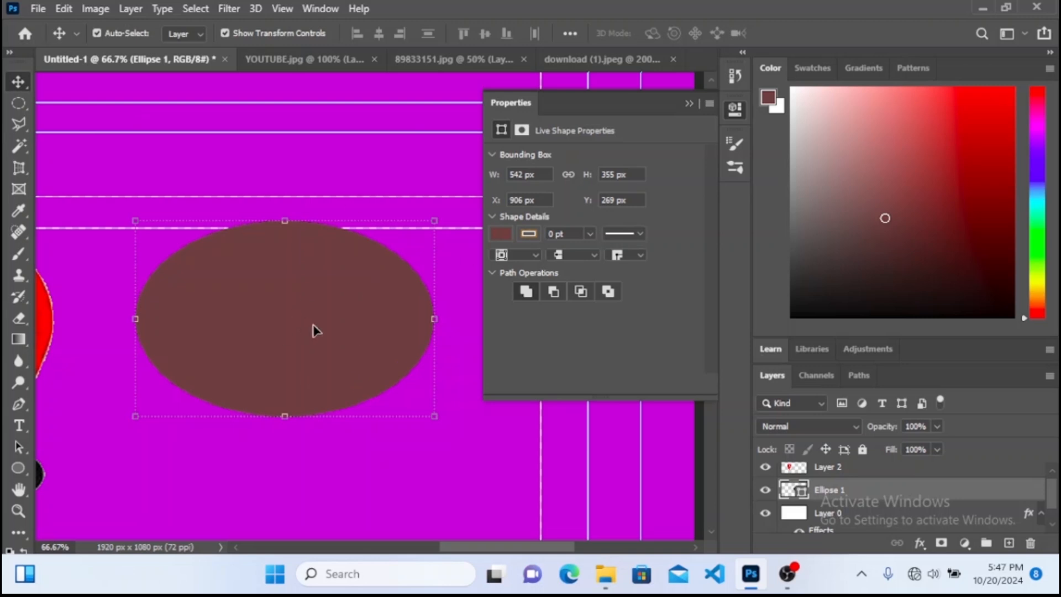
{"action": "key", "text": "Delete"}
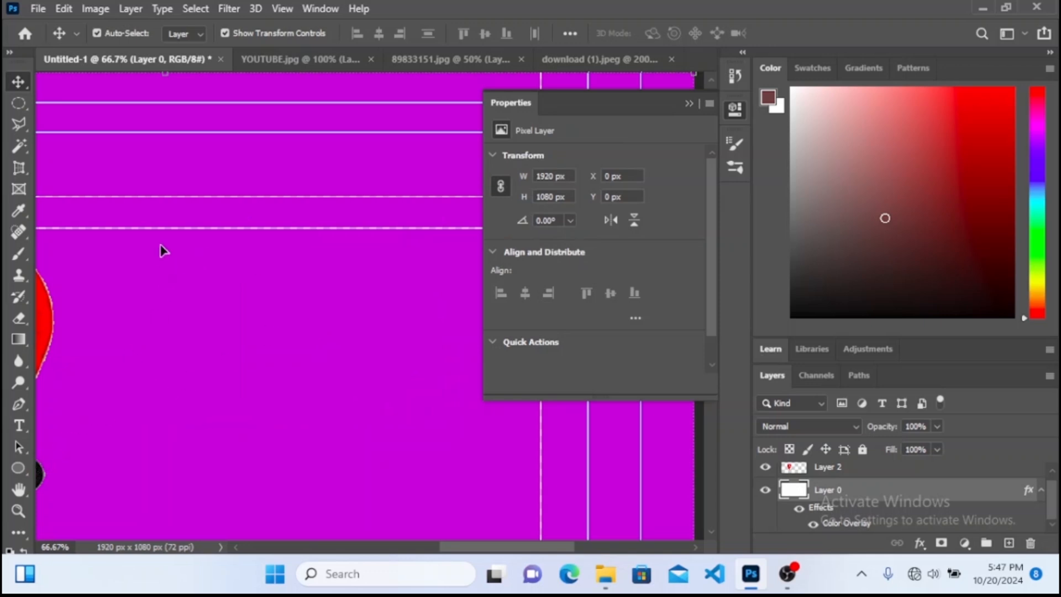
- Shift Layer 0 to X 54 px, Y -54 px, and draw a circle of about 352 × 352 px beside the location pin
{"action": "left_click_drag", "start_coordinate": [164, 251], "coordinate": [200, 222]}
{"action": "left_click", "coordinate": [20, 469]}
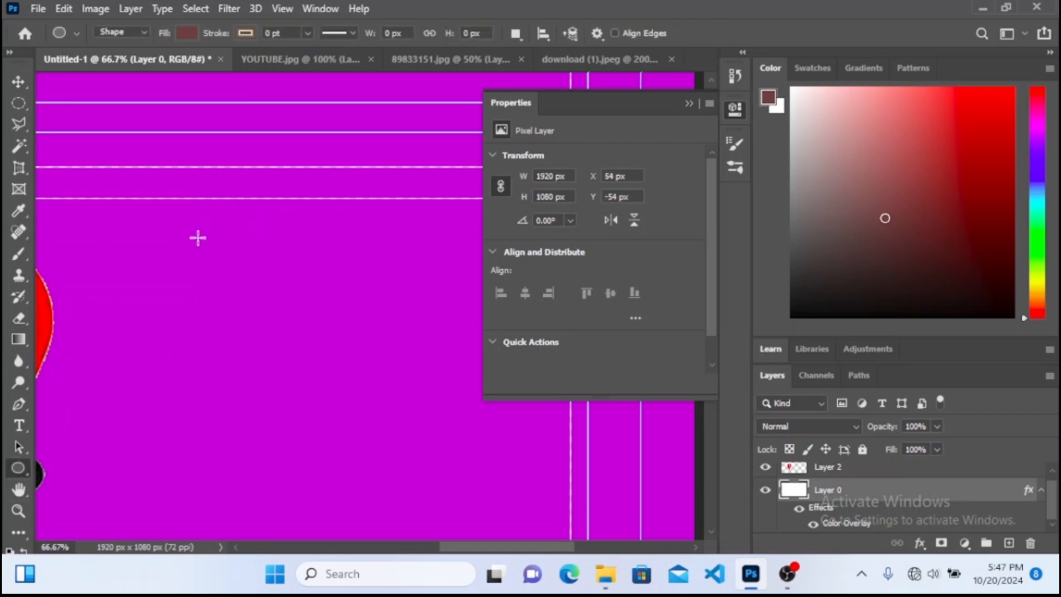
{"action": "left_click_drag", "start_coordinate": [198, 238], "coordinate": [403, 432]}
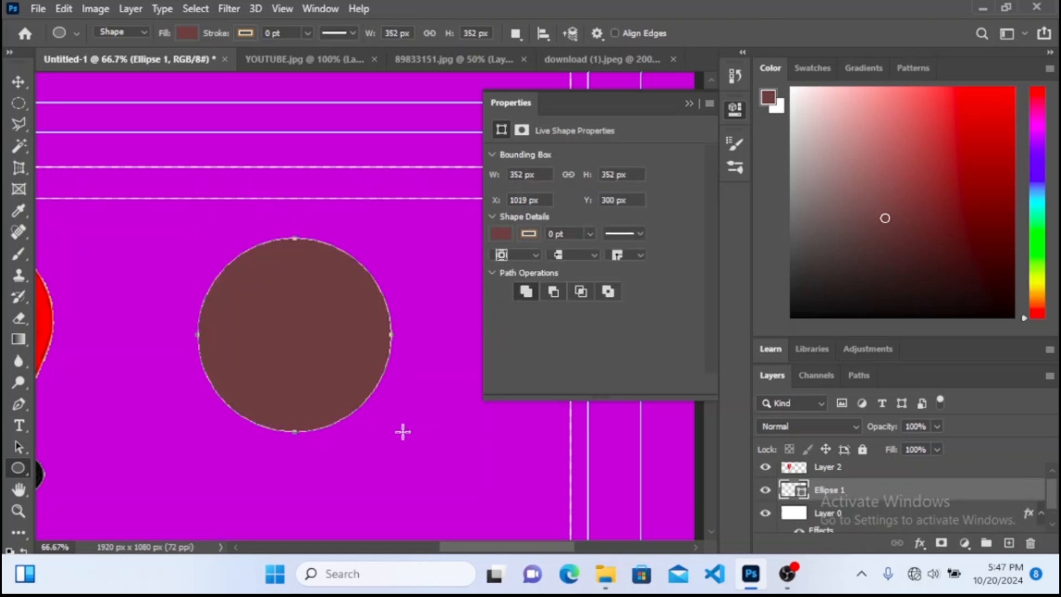
- Delete the brown circle beside the location pin
{"action": "left_click", "coordinate": [17, 80]}
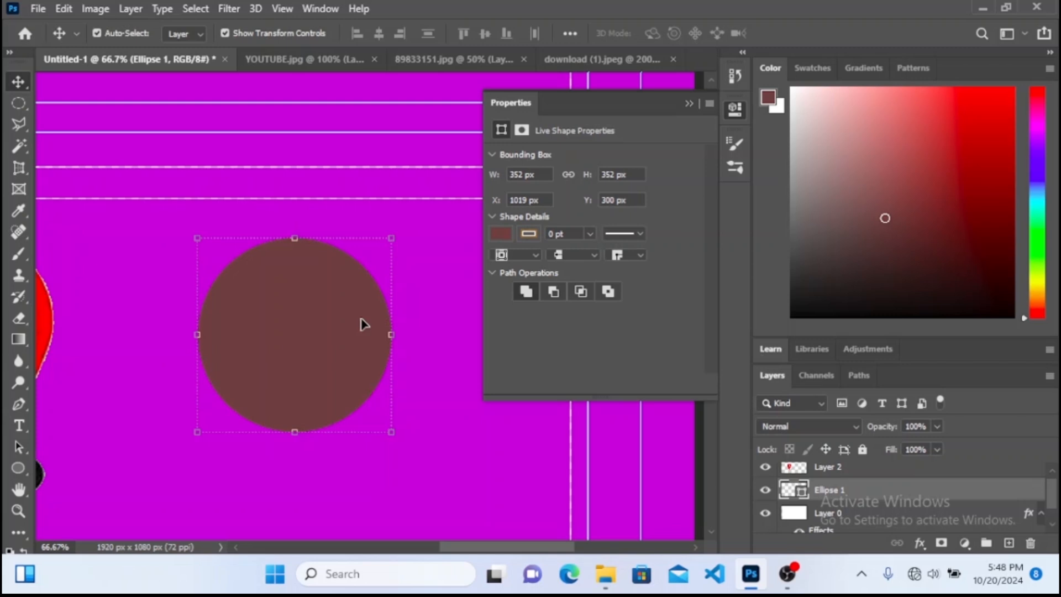
{"action": "key", "text": "Delete"}
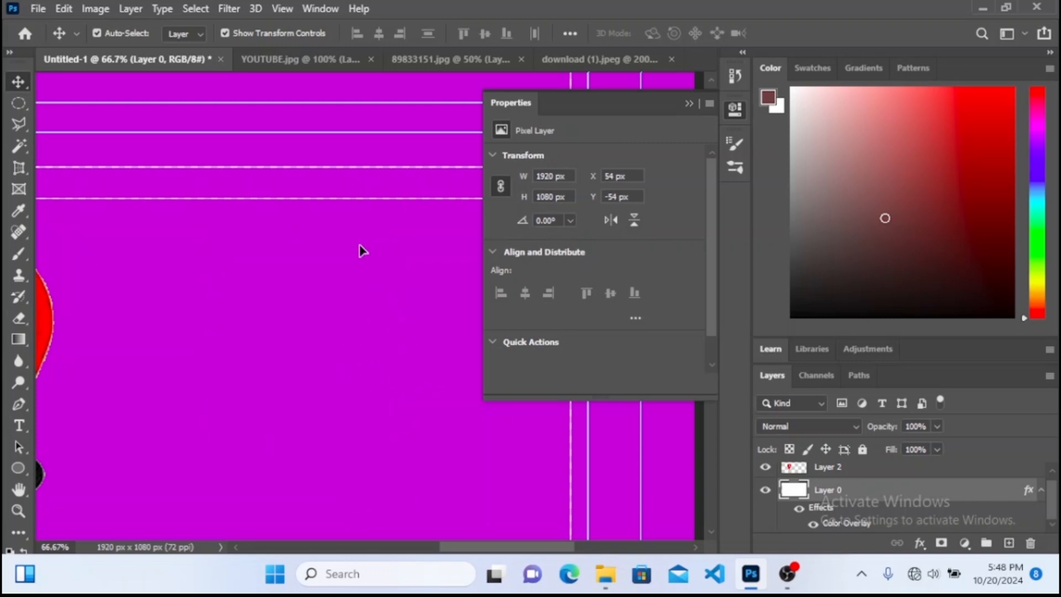
{"action": "left_click", "coordinate": [27, 471]}
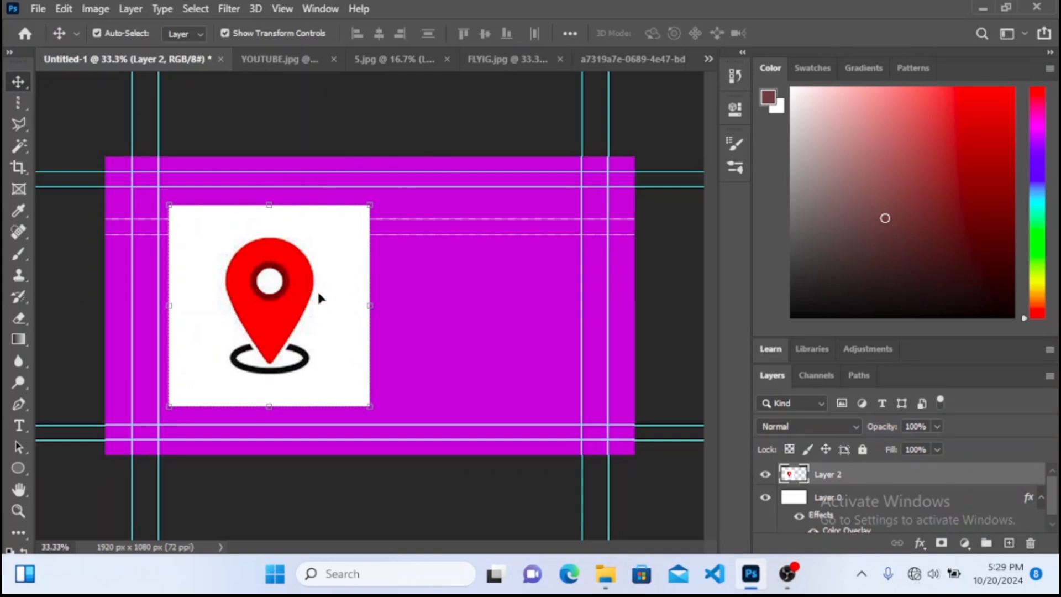
- Try to outline the location pin on Layer 2 with the Polygonal Lasso Tool
{"action": "left_click", "coordinate": [13, 127]}
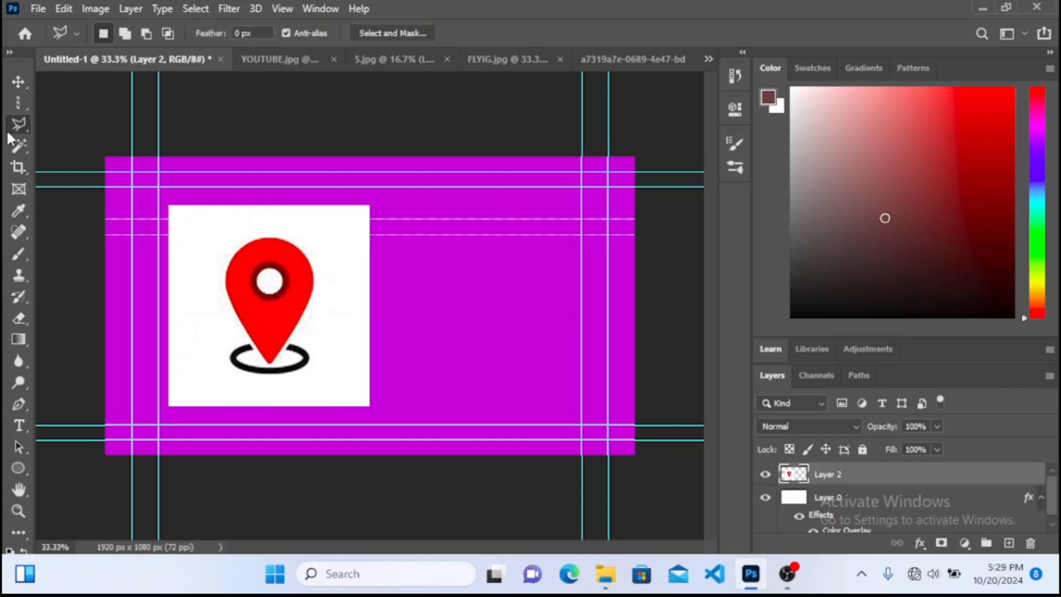
{"action": "right_click", "coordinate": [9, 132]}
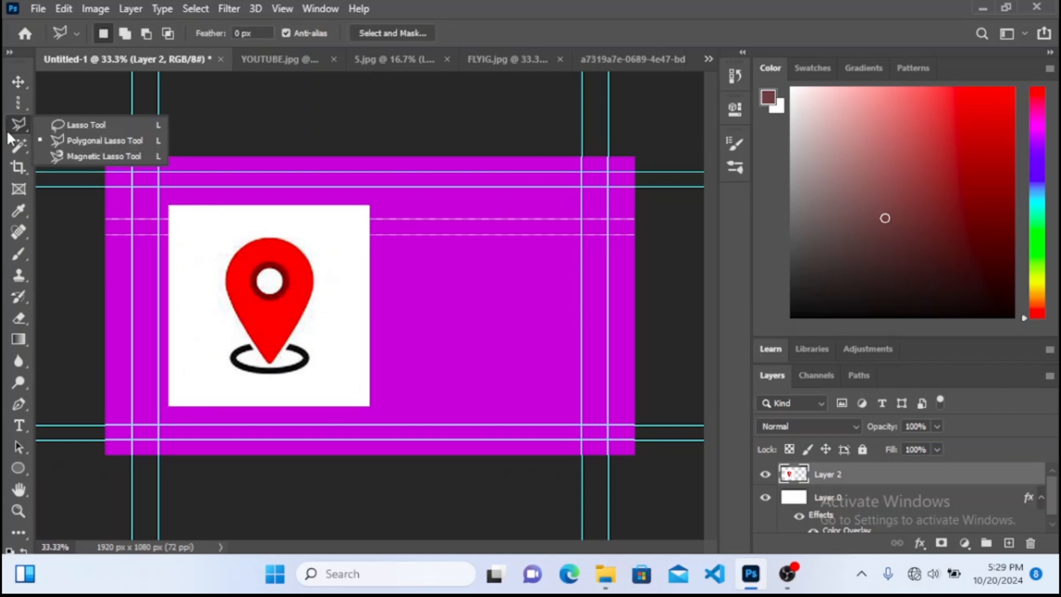
{"action": "left_click", "coordinate": [104, 144]}
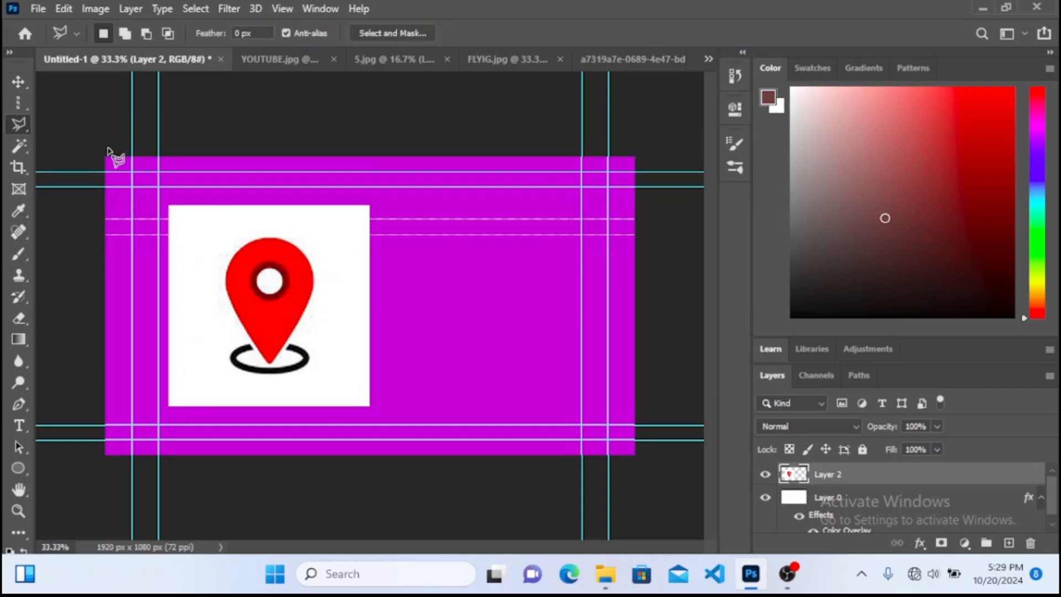
{"action": "left_click", "coordinate": [247, 236]}
{"action": "double_click", "coordinate": [215, 246]}
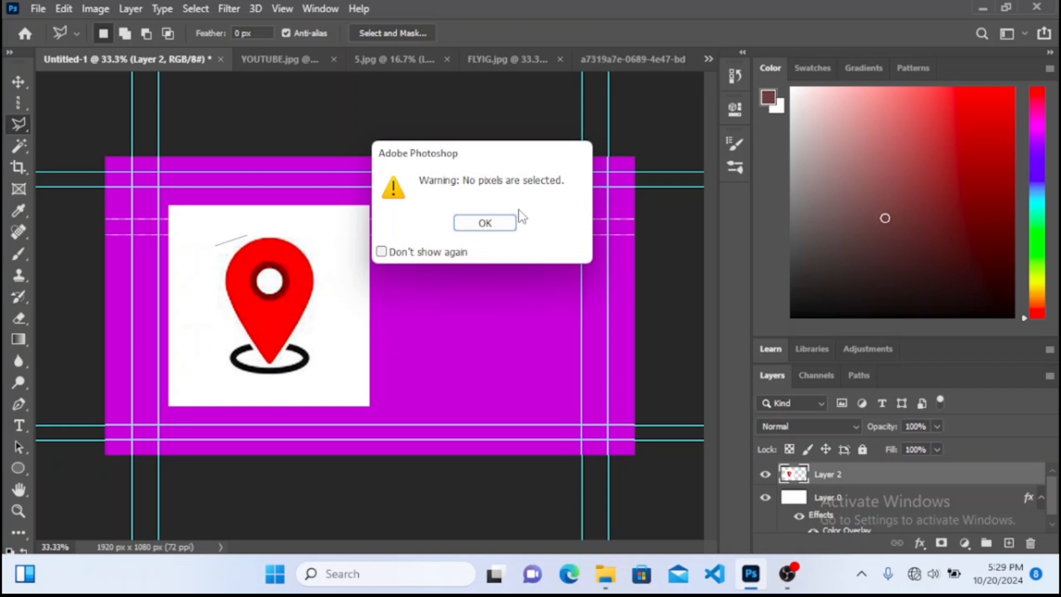
{"action": "left_click", "coordinate": [504, 223]}
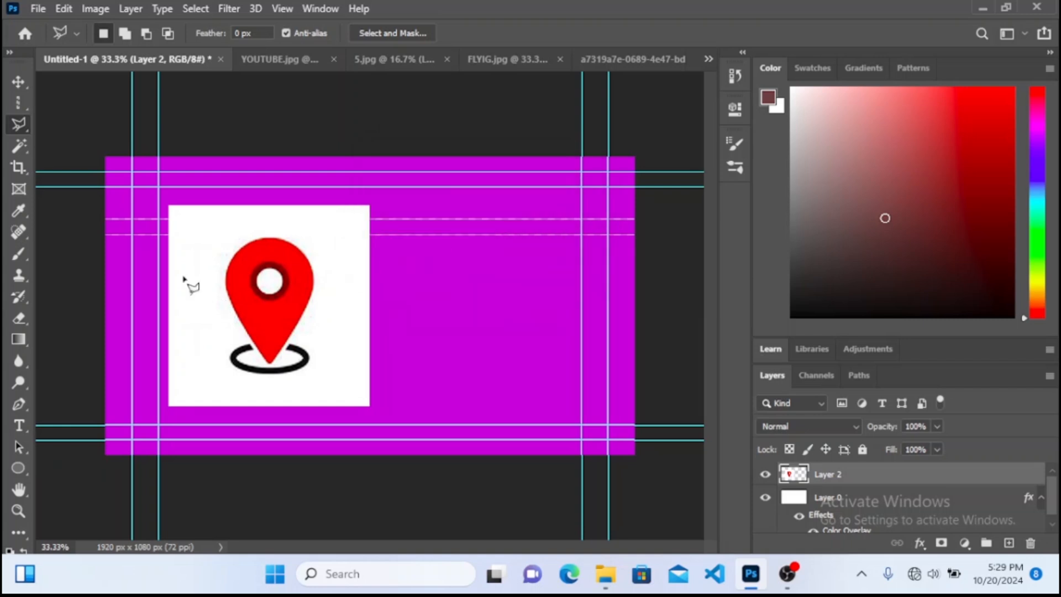
{"action": "left_click", "coordinate": [21, 424]}
{"action": "left_click", "coordinate": [19, 404]}
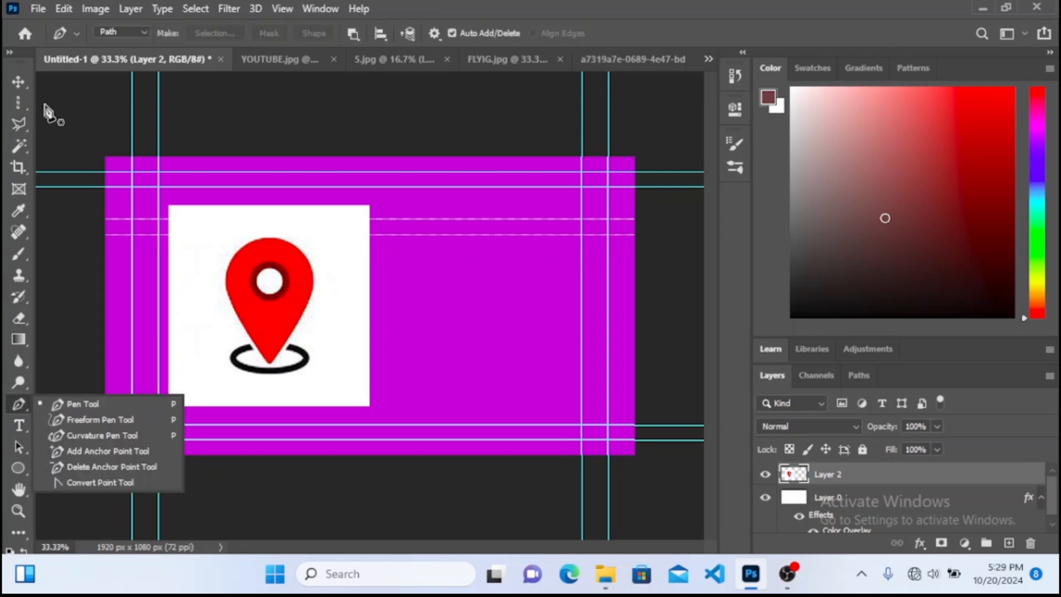
{"action": "left_click", "coordinate": [23, 129]}
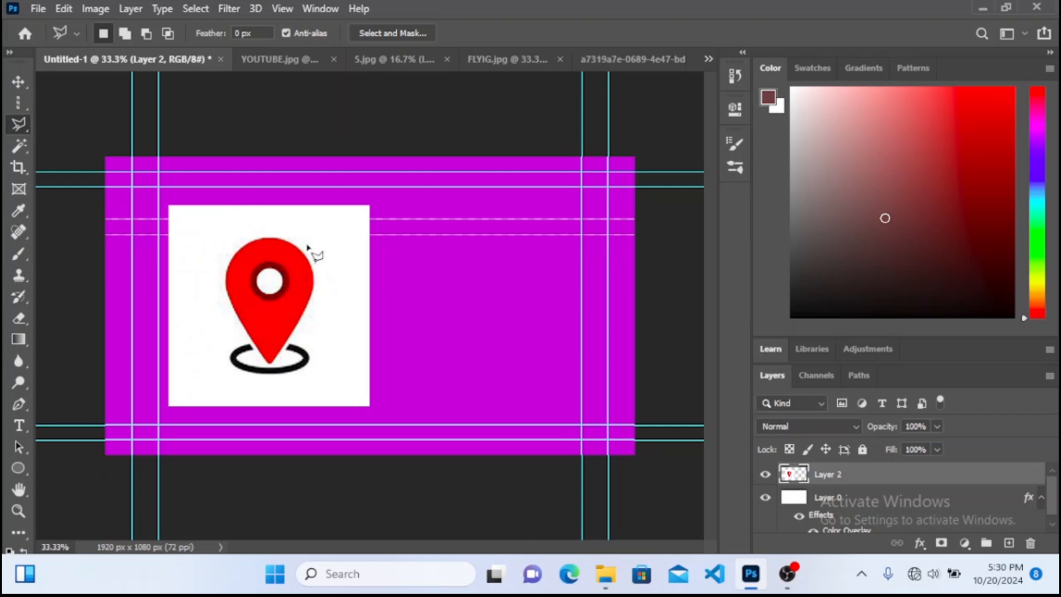
- Select the white background around the location pin on Layer 2 with the Magic Wand Tool, delete it, and clear the selection
{"action": "left_click", "coordinate": [21, 146]}
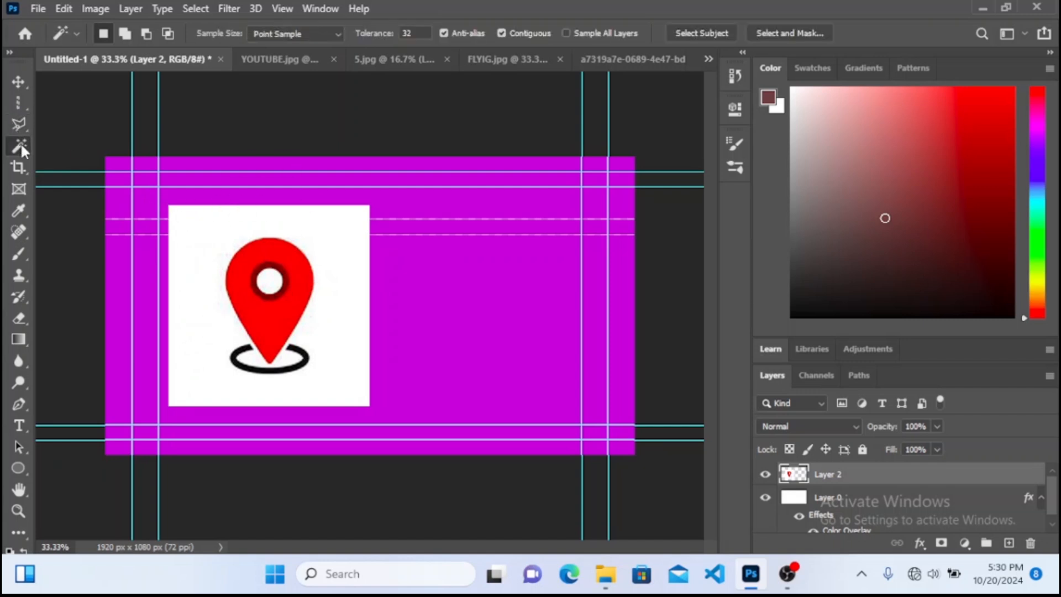
{"action": "right_click", "coordinate": [21, 144]}
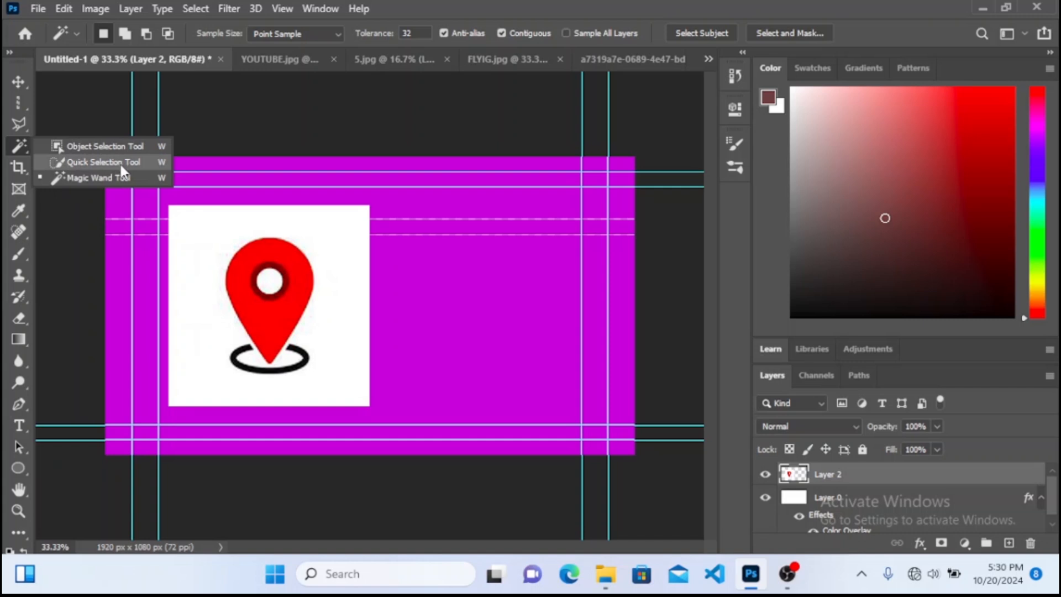
{"action": "left_click", "coordinate": [92, 178]}
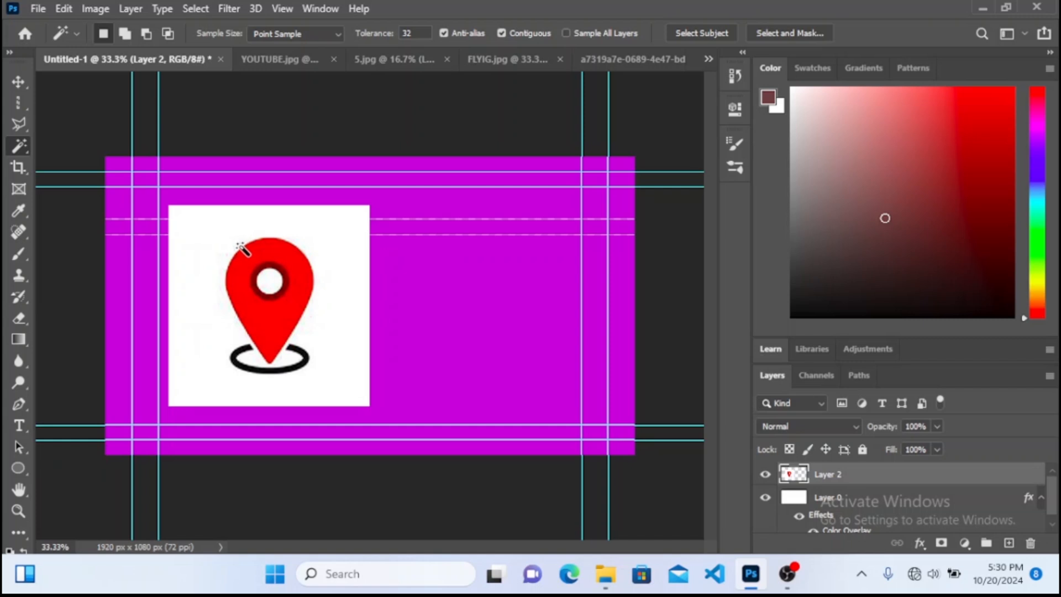
{"action": "left_click", "coordinate": [240, 245]}
{"action": "left_click", "coordinate": [264, 226]}
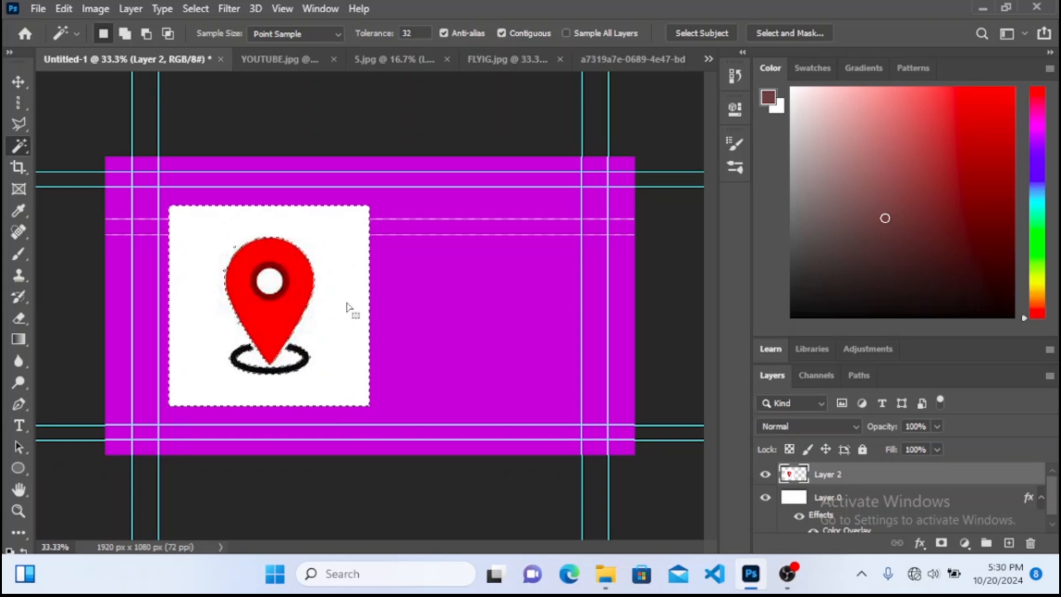
{"action": "key", "text": "Delete"}
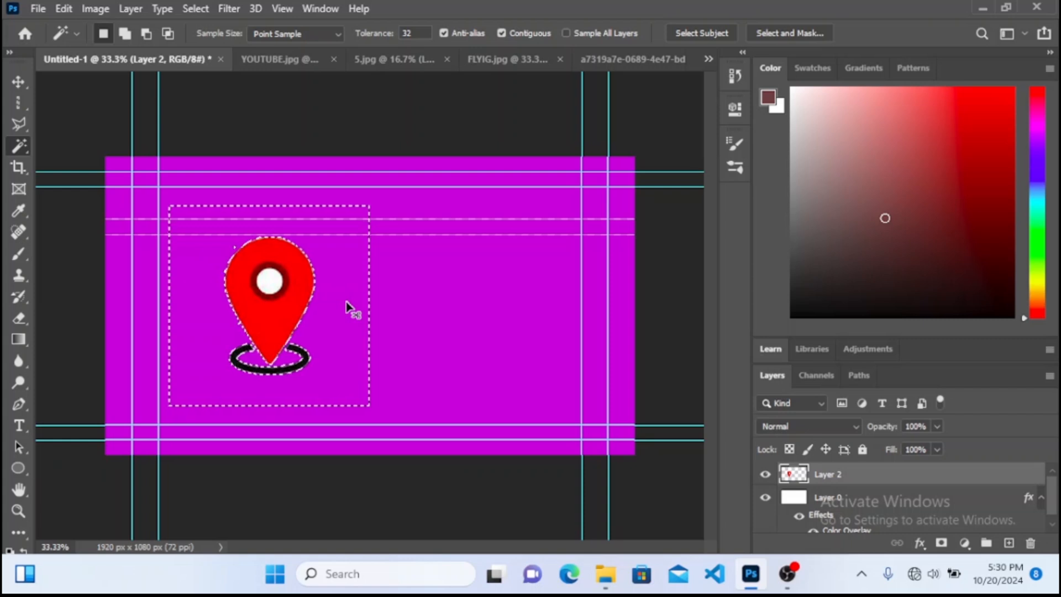
{"action": "key", "text": "ctrl+d"}
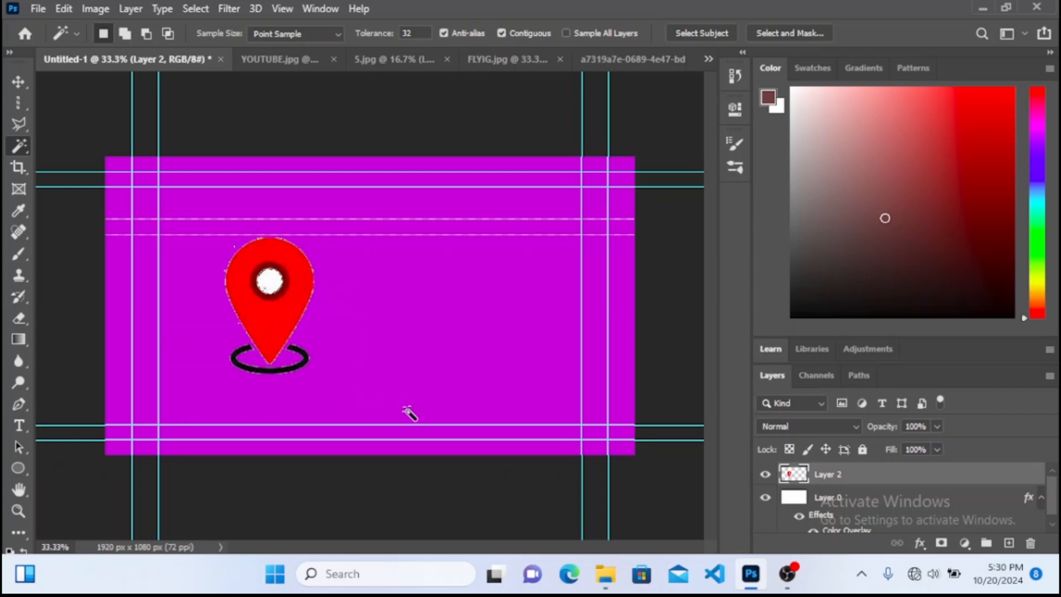
- Remove the white fill inside the location pin's centre hole with the Magic Wand Tool
{"action": "key", "text": "Delete"}
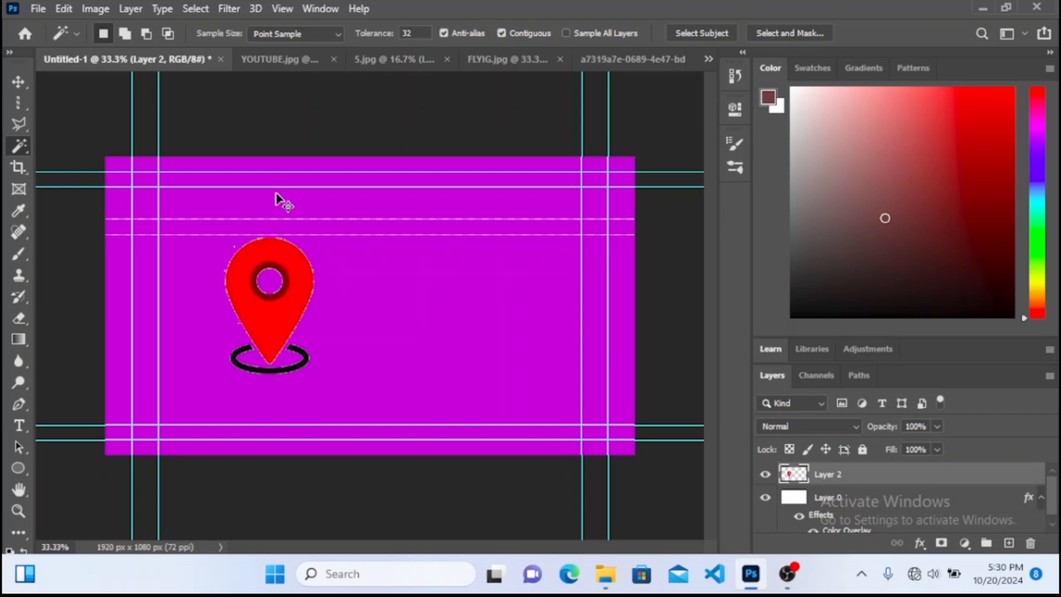
{"action": "key", "text": "ctrl+1"}
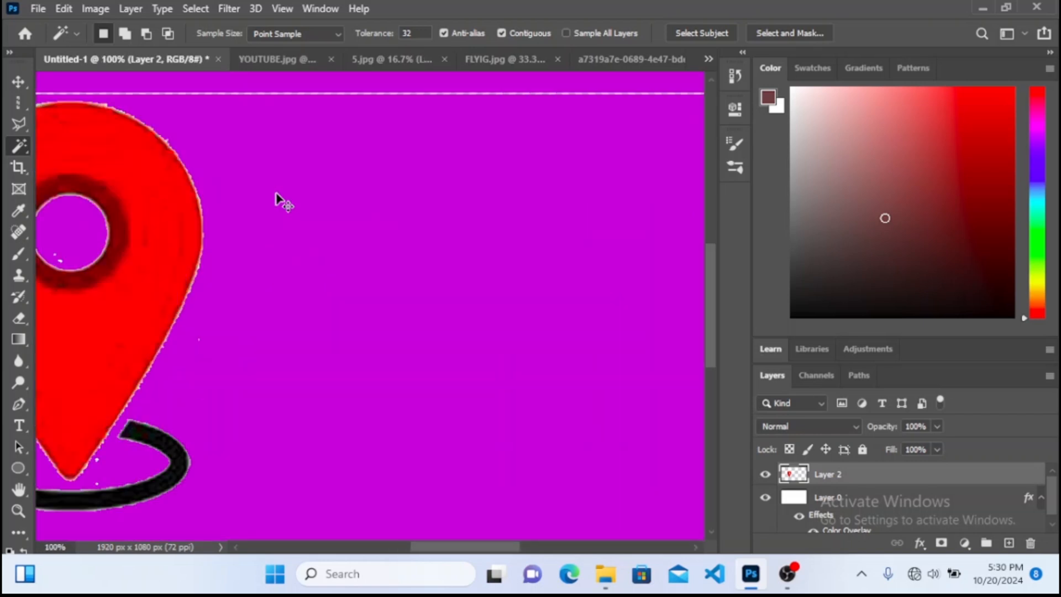
{"action": "key", "text": "ctrl+minus"}
{"action": "key", "text": "ctrl+minus"}
{"action": "key", "text": "ctrl+minus"}
{"action": "key", "text": "ctrl+minus"}
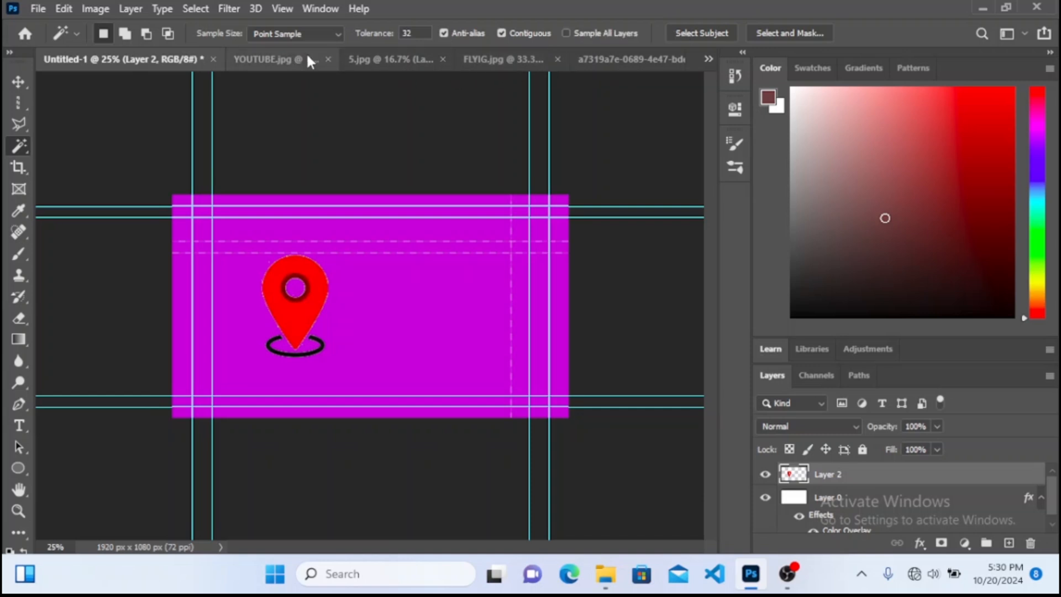
- Look through the open documents YOUTUBE.jpg, 5.jpg and Untitled-1, finishing on FLYIG.jpg
{"action": "left_click", "coordinate": [274, 66]}
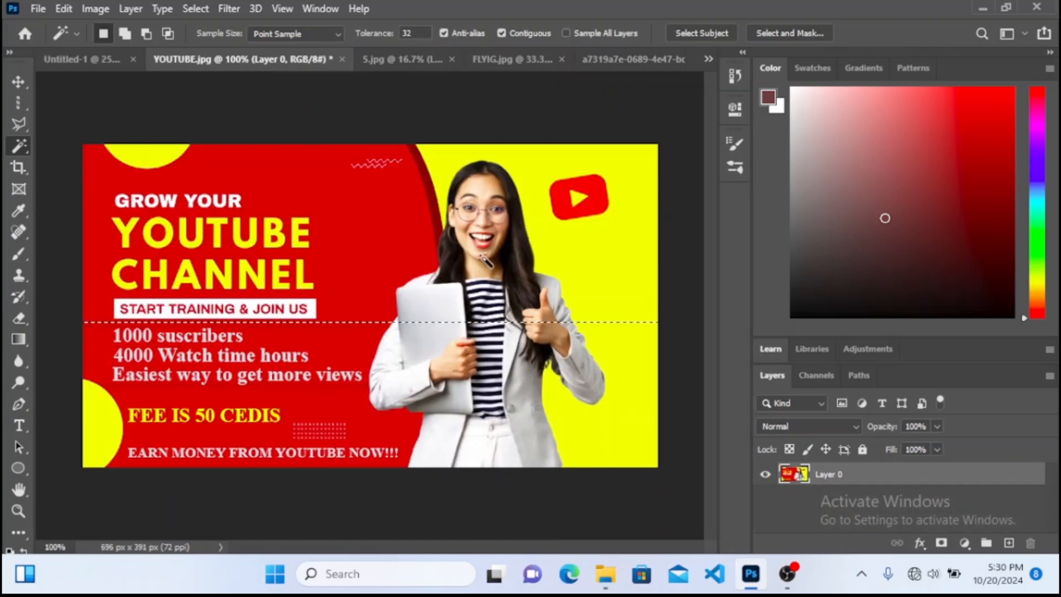
{"action": "left_click", "coordinate": [402, 69]}
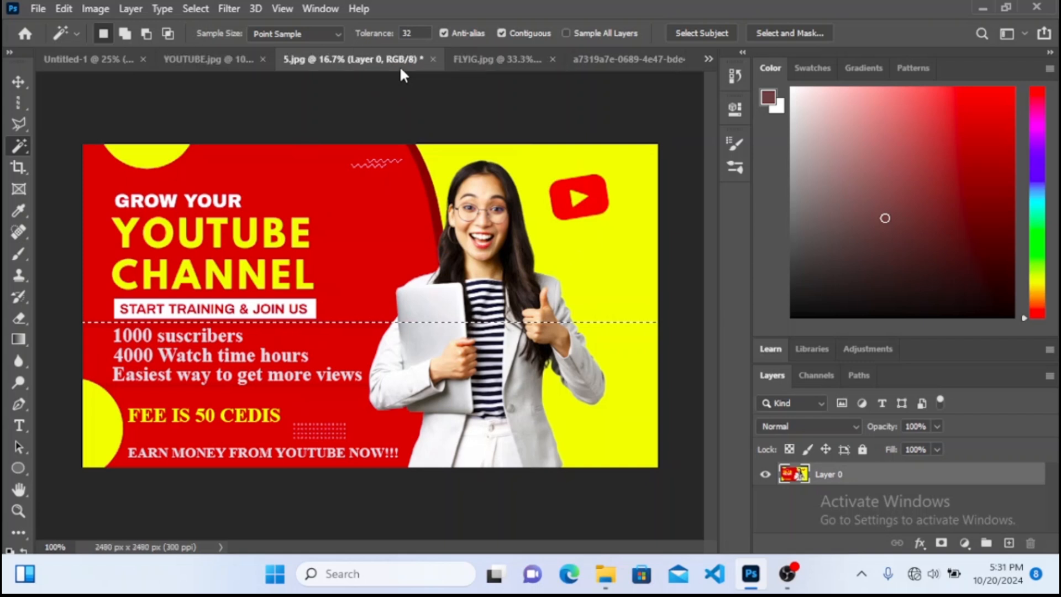
{"action": "left_click", "coordinate": [495, 73]}
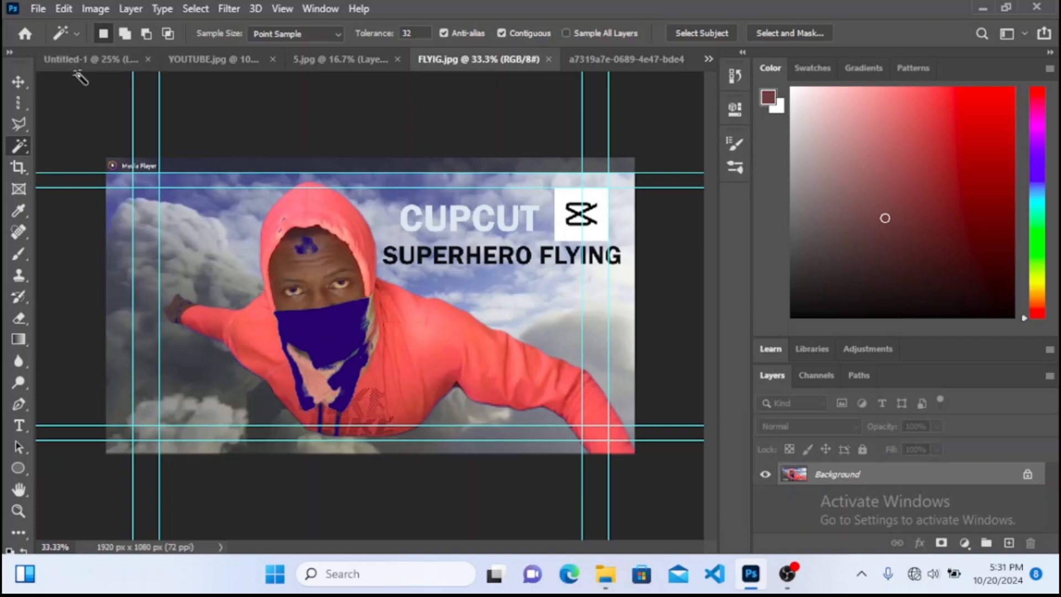
{"action": "left_click", "coordinate": [62, 61]}
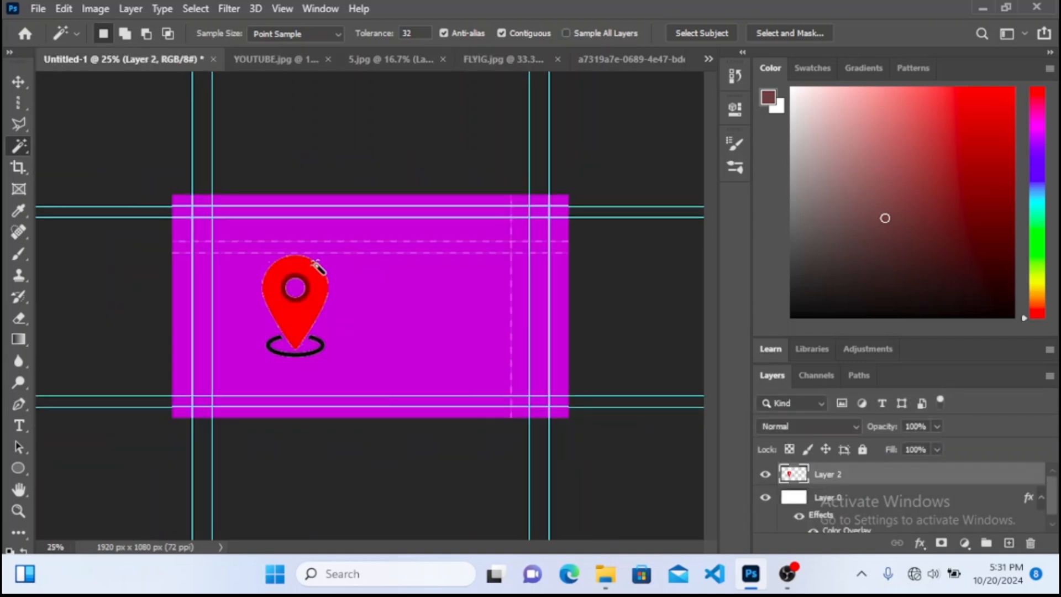
{"action": "left_click", "coordinate": [527, 59]}
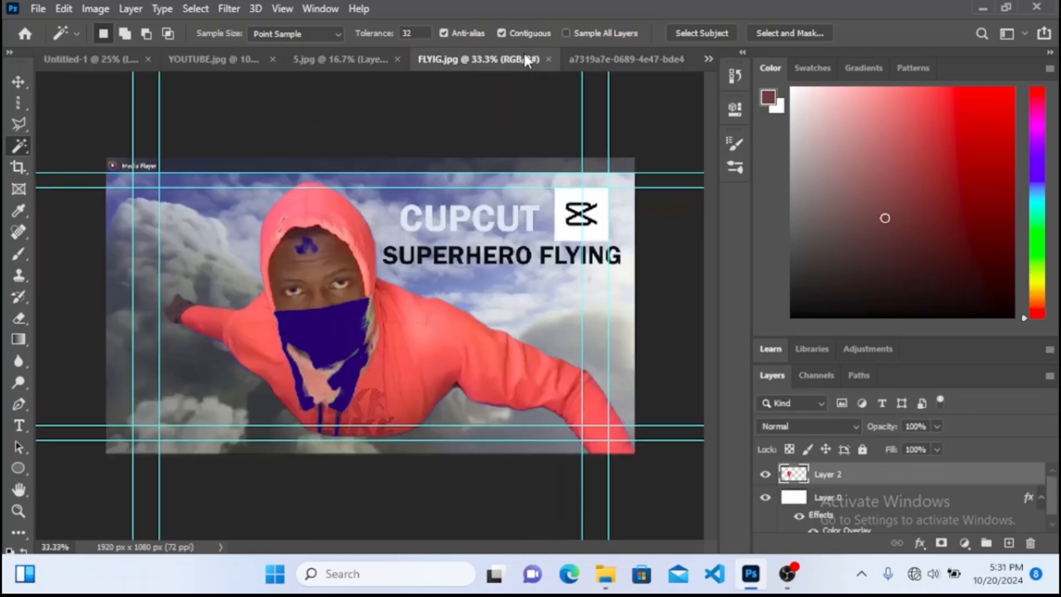